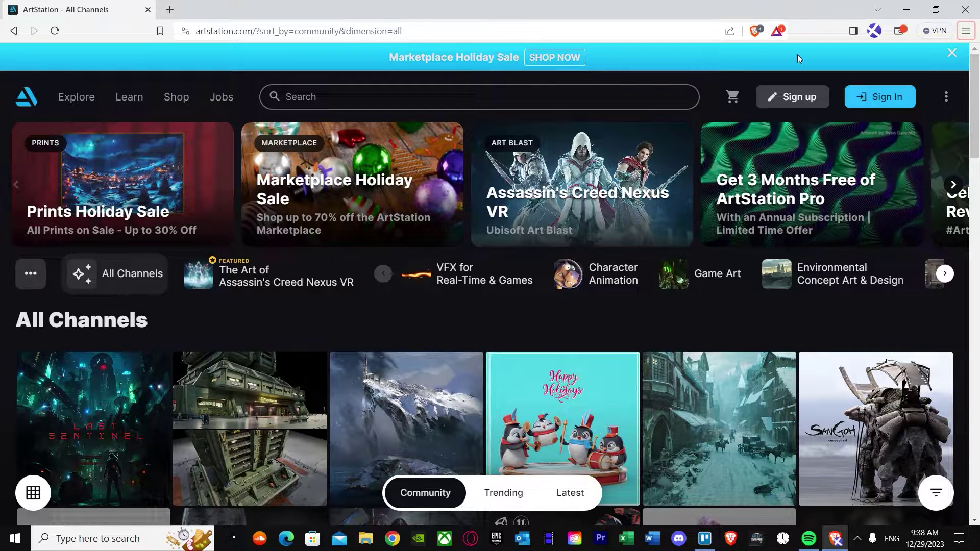
# - Browse the ArtStation feed and view the Frosty mountain castle artwork
pyautogui.scroll(-5, 412, 154)
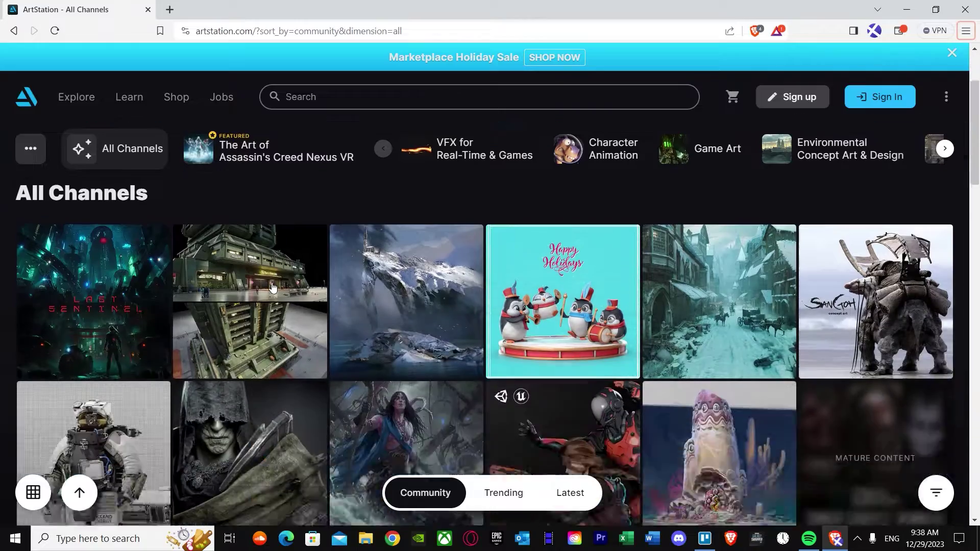
pyautogui.scroll(5, 177, 286)
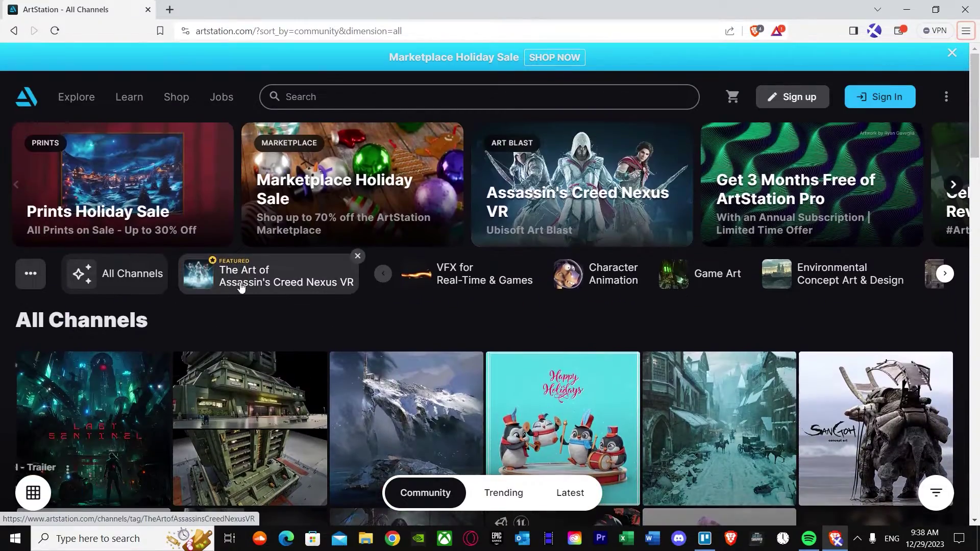
pyautogui.scroll(-1, 356, 349)
pyautogui.scroll(-7, 356, 349)
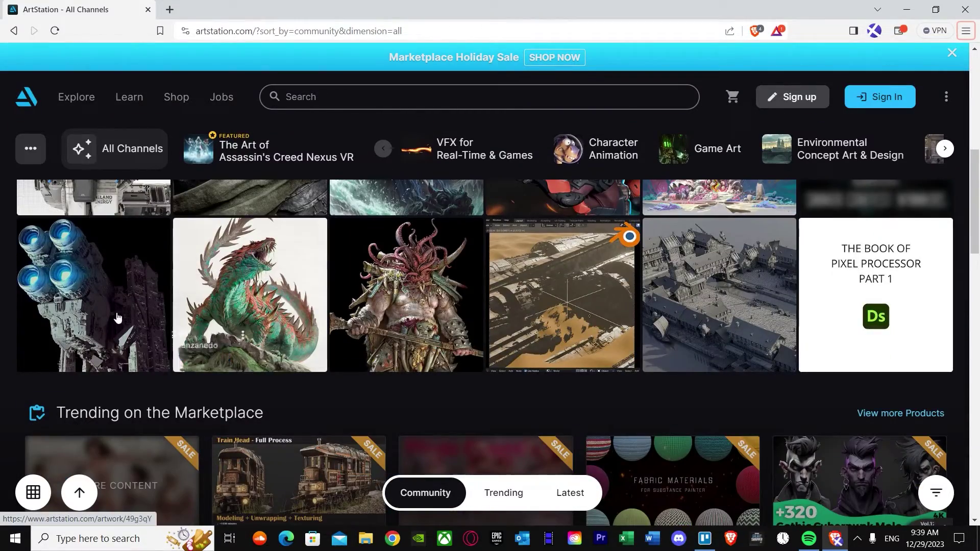
pyautogui.scroll(5, 61, 277)
pyautogui.scroll(1, 62, 277)
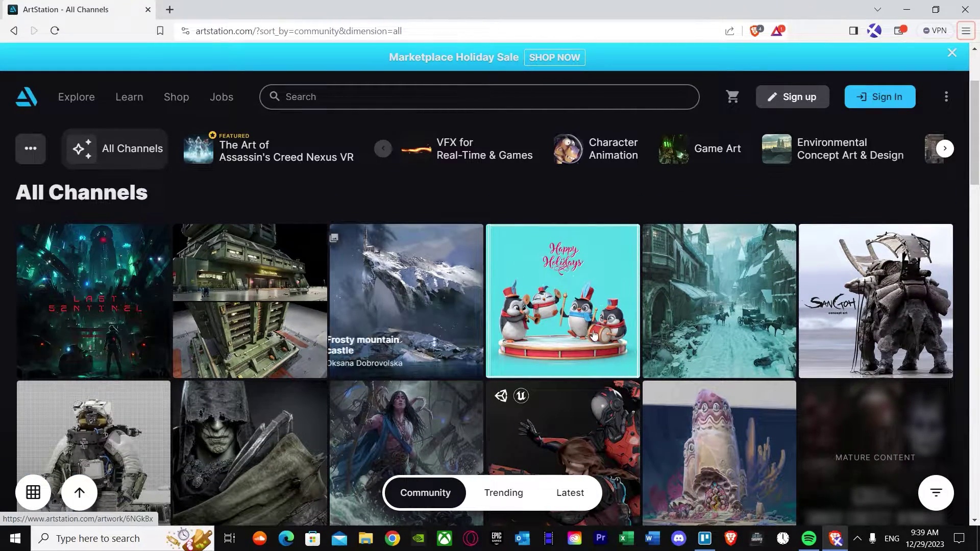
pyautogui.scroll(-5, 621, 300)
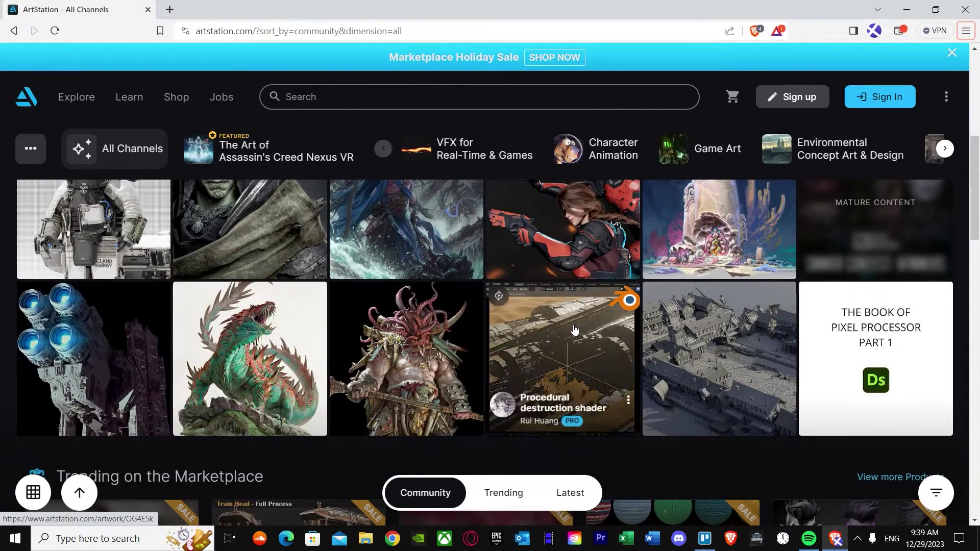
pyautogui.scroll(3, 542, 337)
pyautogui.scroll(-3, 340, 326)
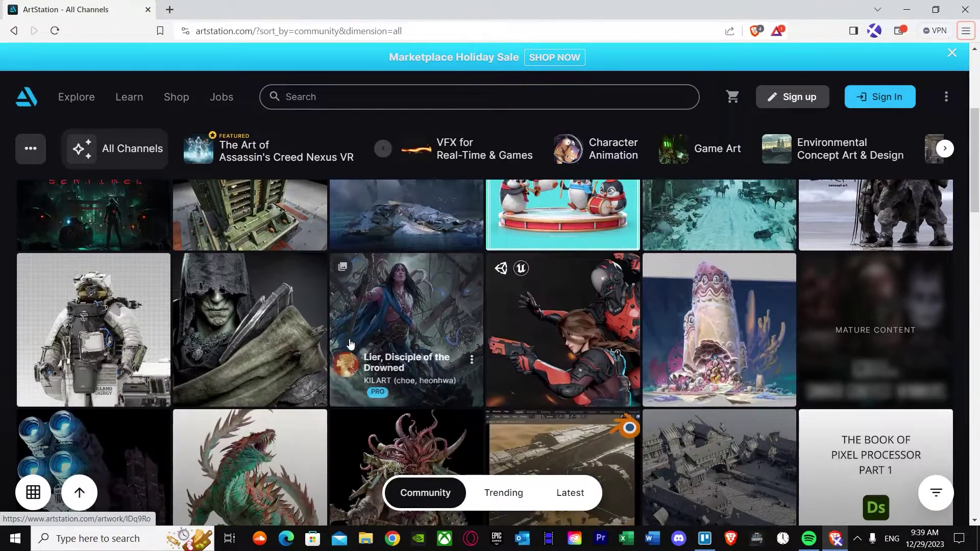
pyautogui.scroll(10, 347, 324)
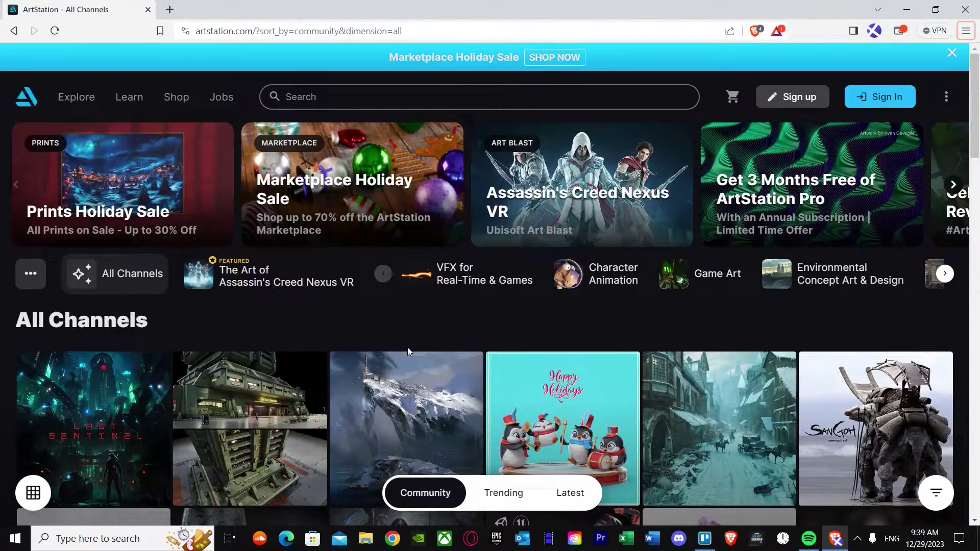
pyautogui.scroll(-2, 408, 351)
pyautogui.click(381, 333)
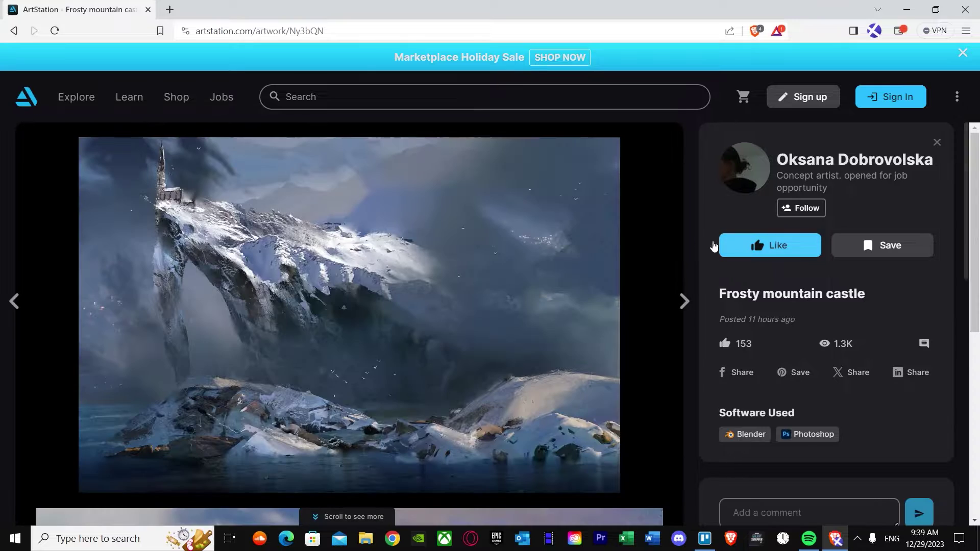
pyautogui.scroll(-2, 430, 315)
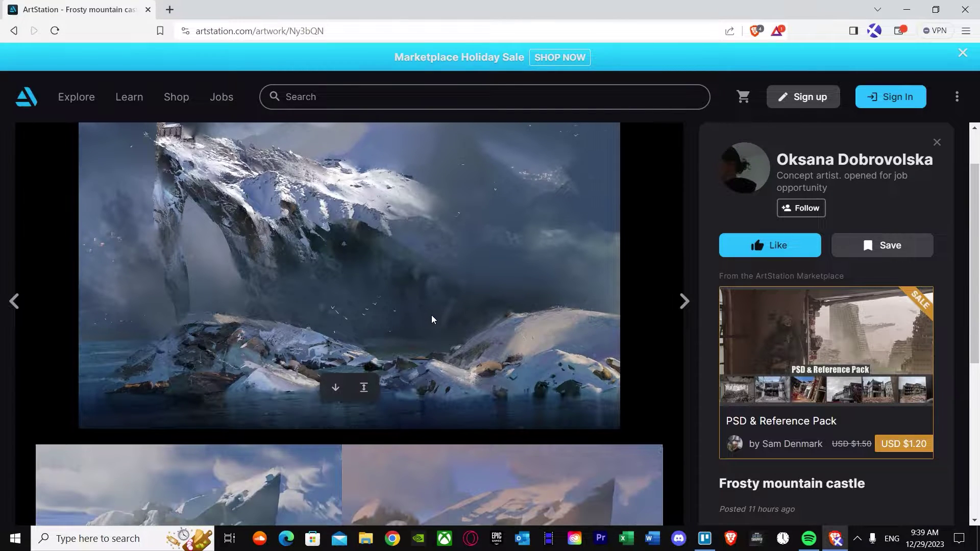
pyautogui.scroll(-4, 434, 316)
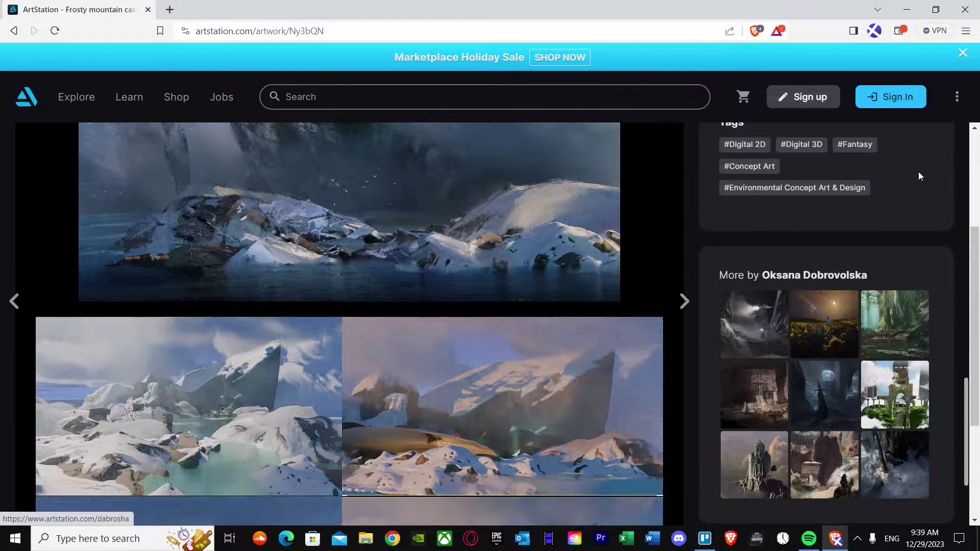
pyautogui.scroll(8, 918, 174)
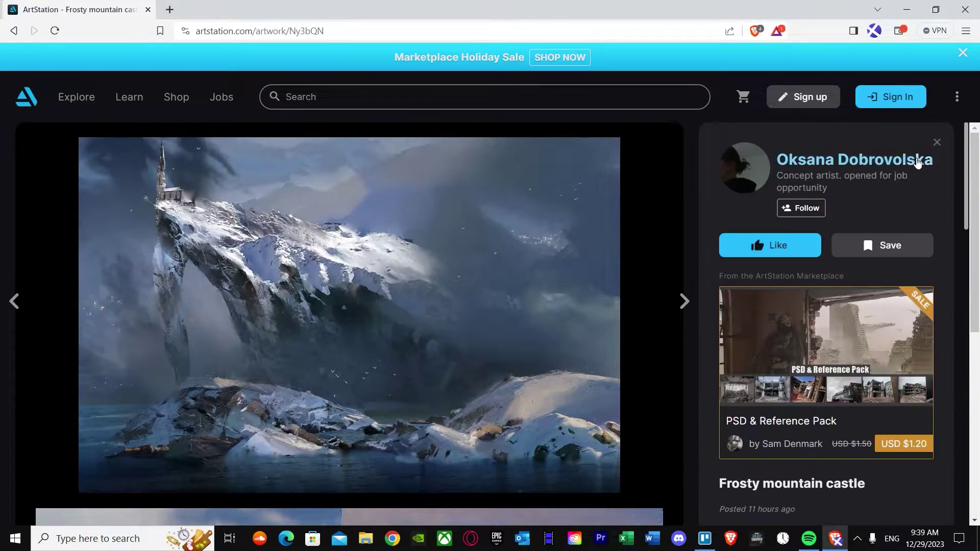
pyautogui.click(937, 142)
# - Scroll further down through the ArtStation feed
pyautogui.scroll(-8, 274, 376)
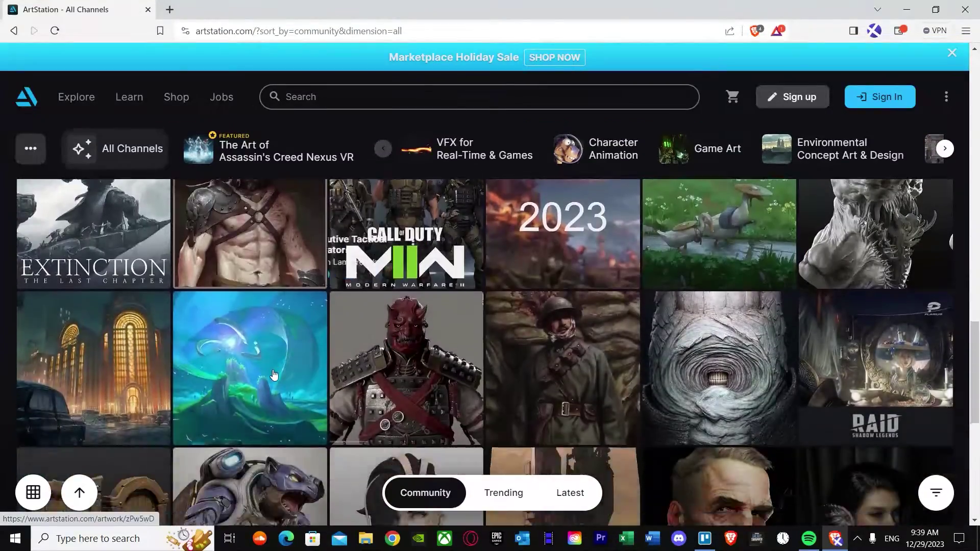
pyautogui.scroll(-10, 275, 375)
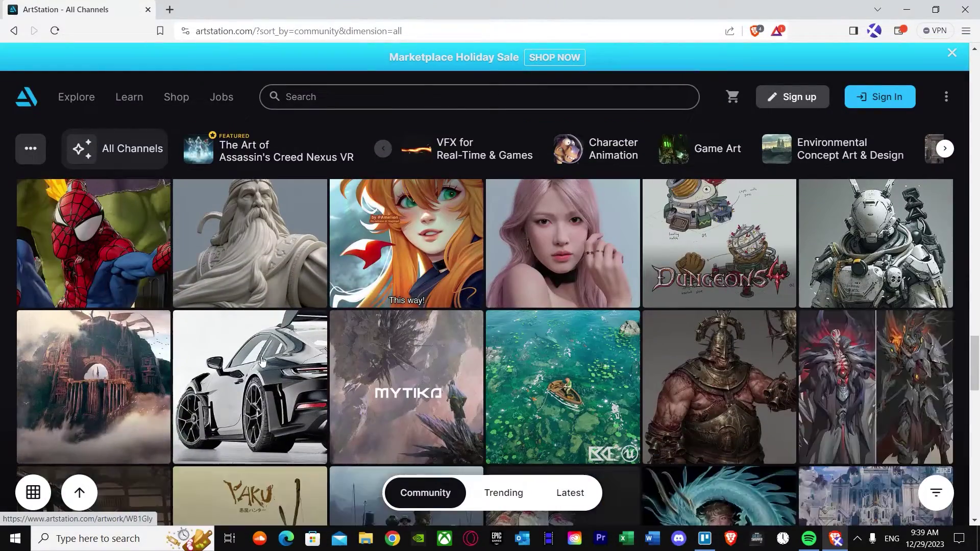
pyautogui.scroll(-6, 261, 361)
pyautogui.moveTo(975, 328); pyautogui.dragTo(962, 428)
pyautogui.scroll(-10, 962, 428)
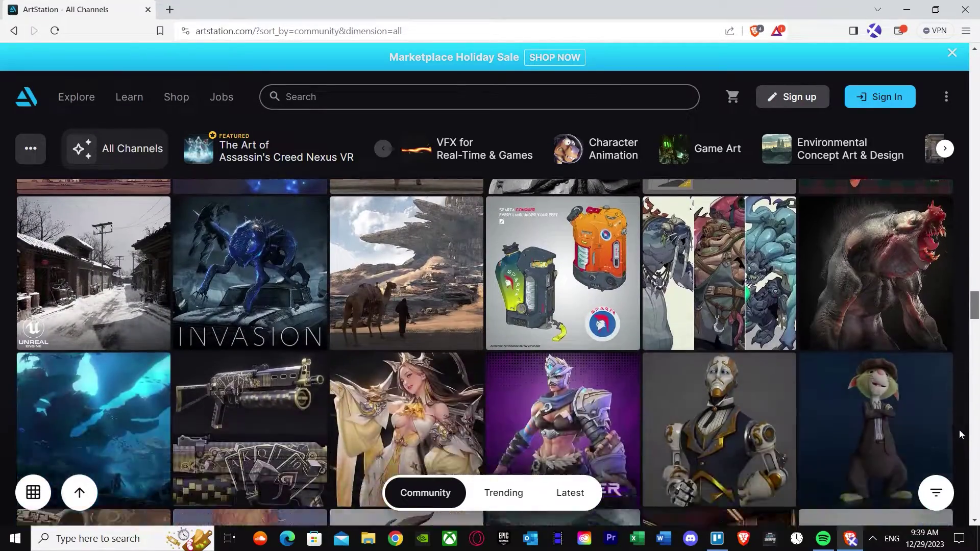
pyautogui.scroll(-15, 952, 475)
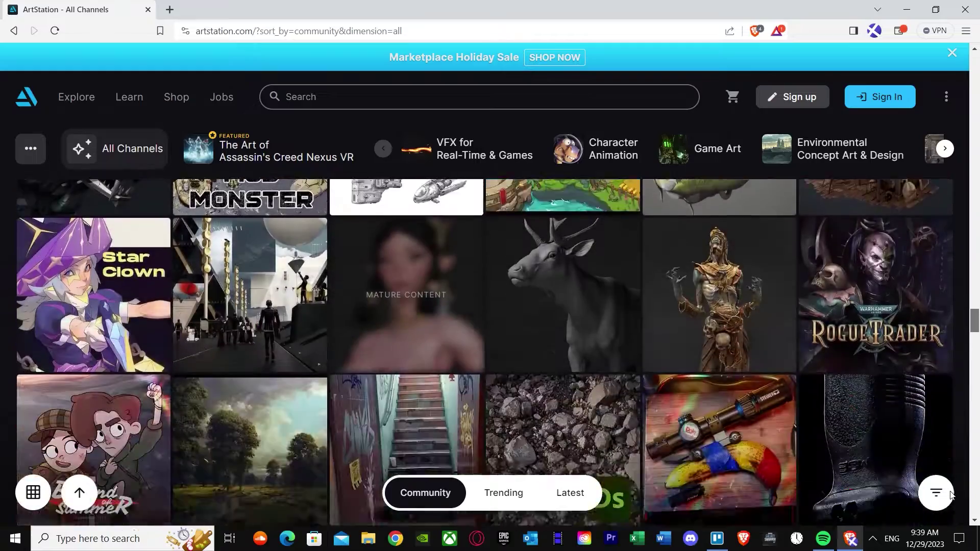
pyautogui.scroll(-10, 952, 519)
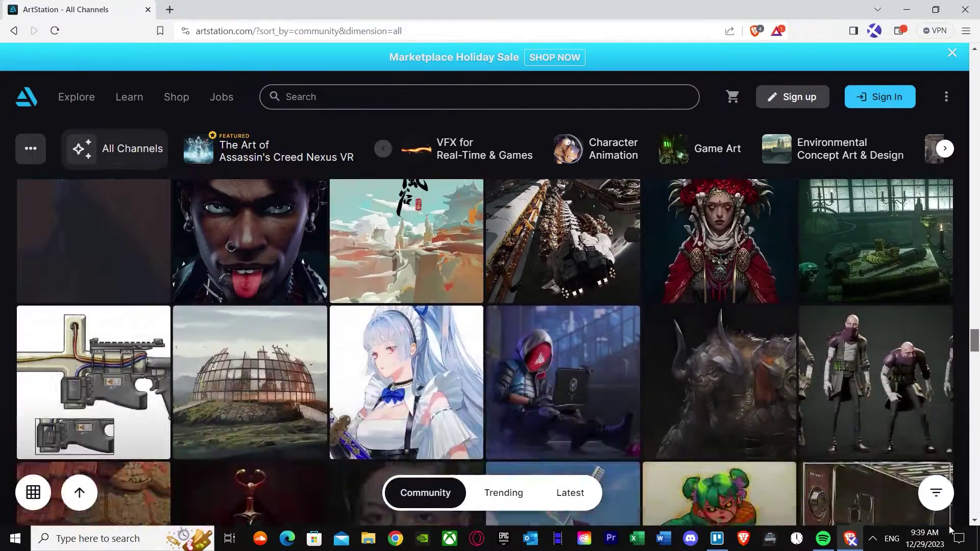
pyautogui.scroll(-3, 946, 546)
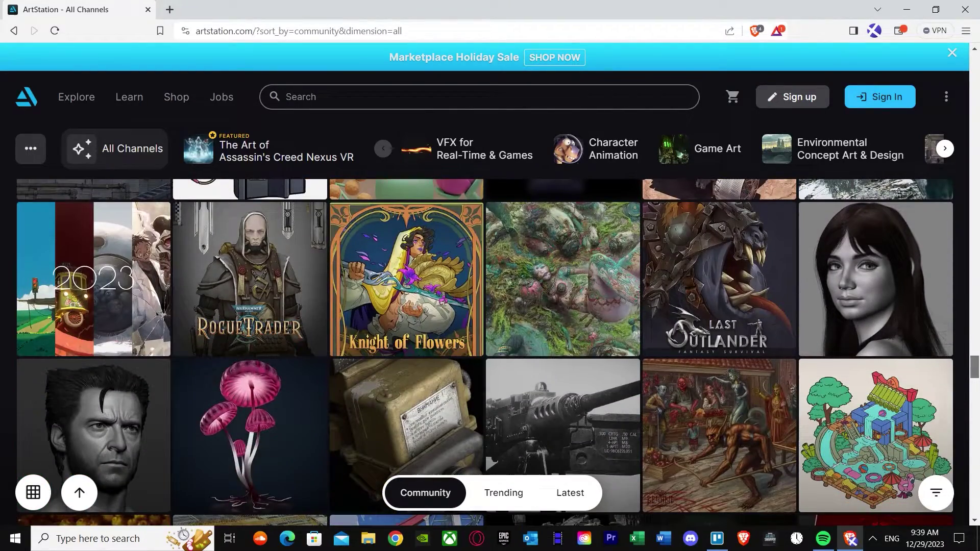
pyautogui.scroll(-3, 975, 383)
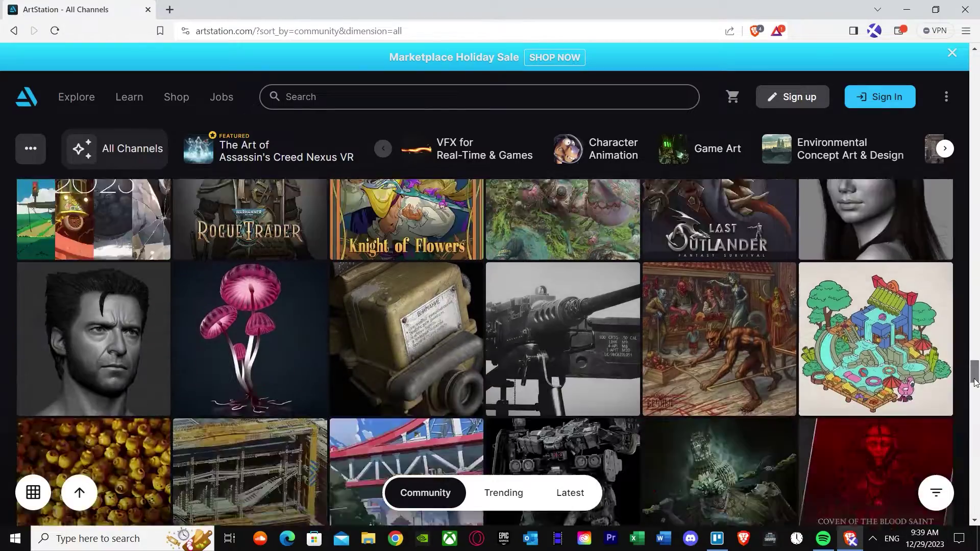
pyautogui.moveTo(975, 383); pyautogui.dragTo(975, 69)
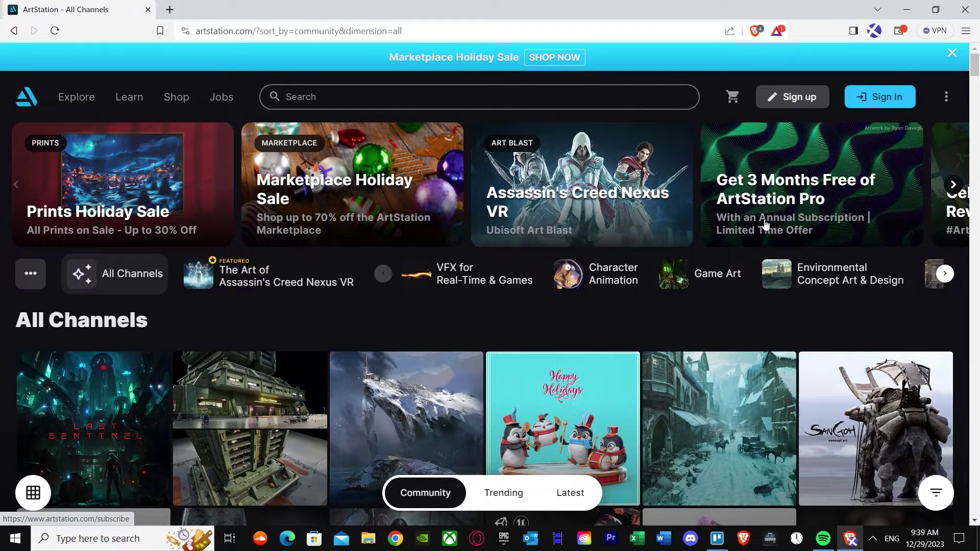
# - Sign up with a Google account, accept the terms, and open the account menu
pyautogui.click(790, 102)
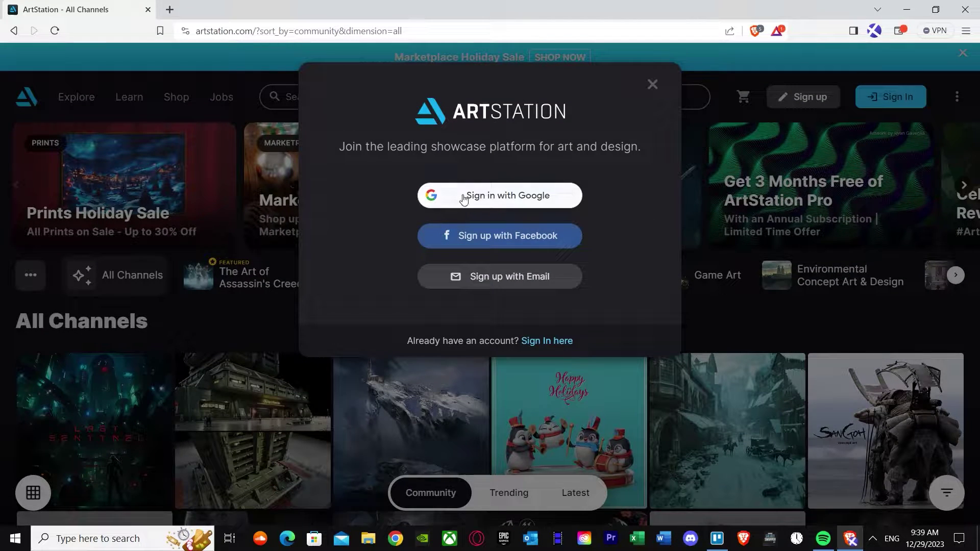
pyautogui.click(463, 194)
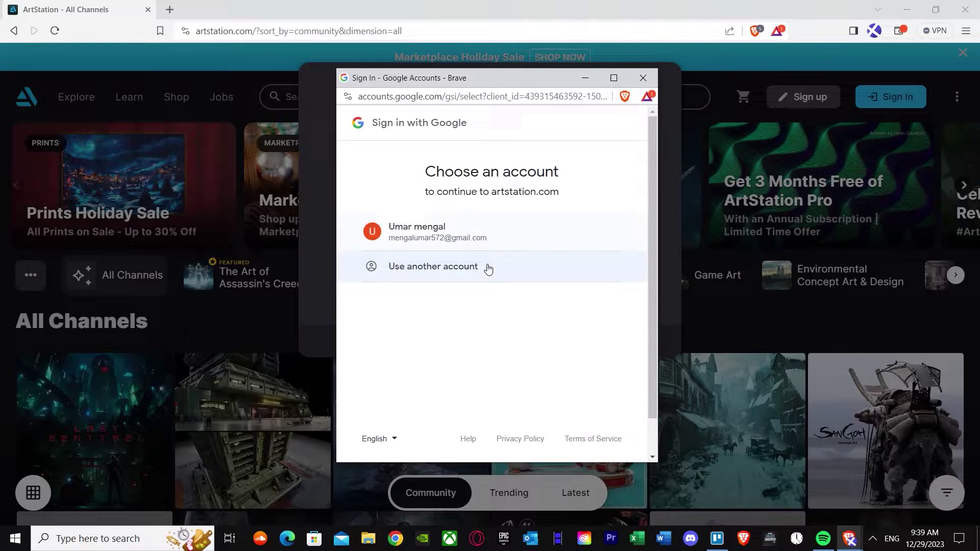
pyautogui.click(474, 239)
pyautogui.click(582, 332)
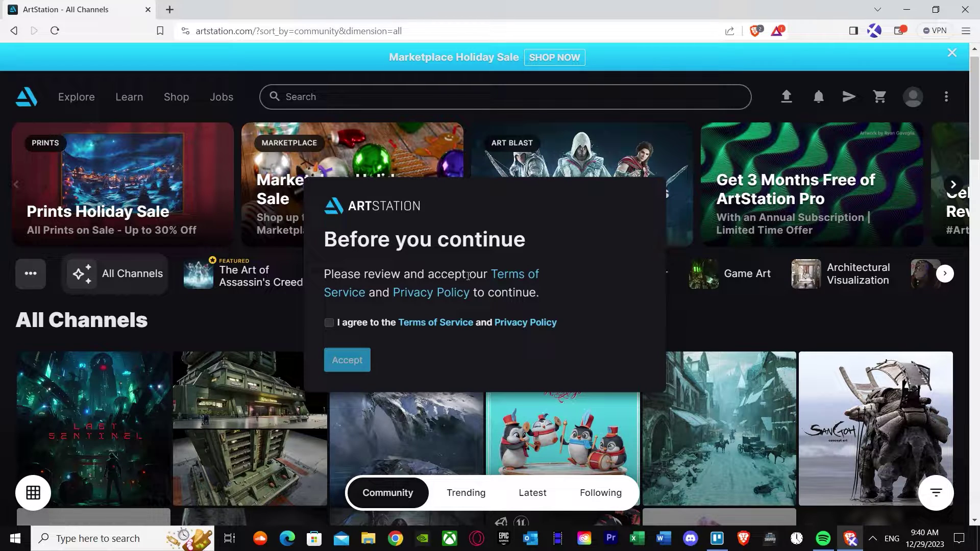
pyautogui.click(329, 324)
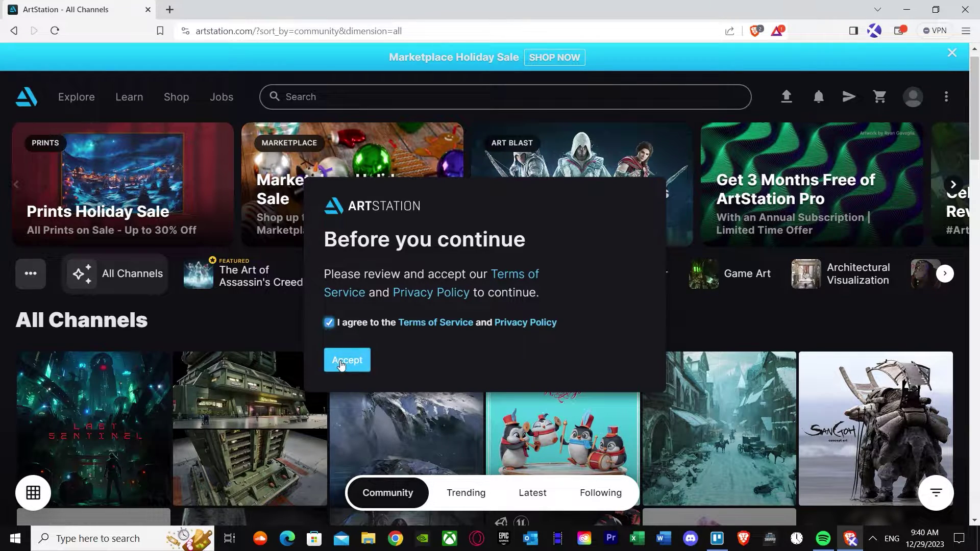
pyautogui.click(342, 363)
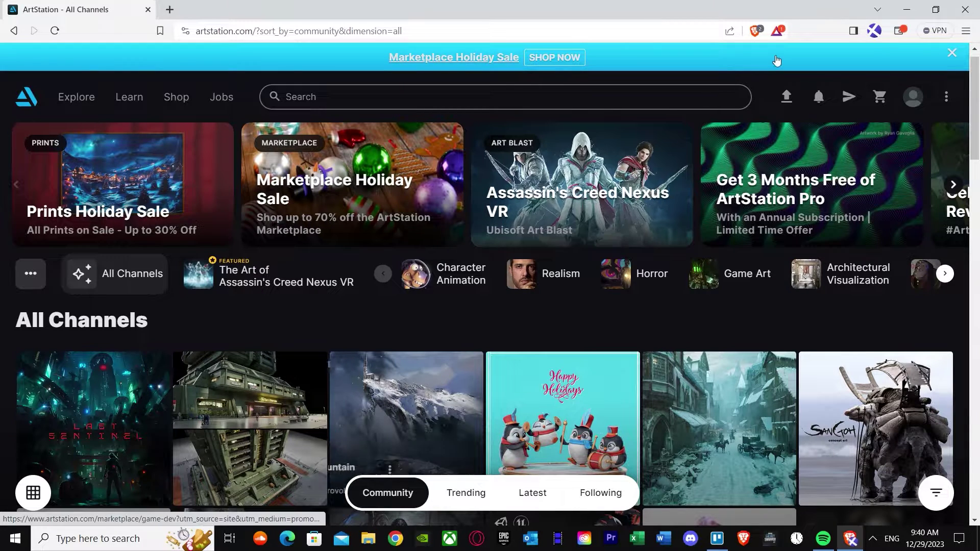
pyautogui.click(913, 97)
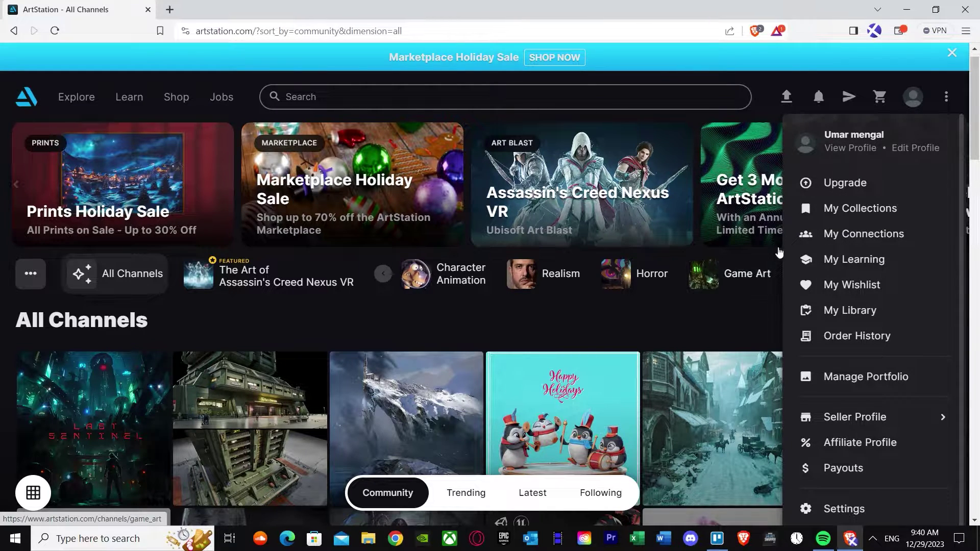
# - Open Edit Profile and enter 'Comic artist' as the profile headline
pyautogui.click(905, 148)
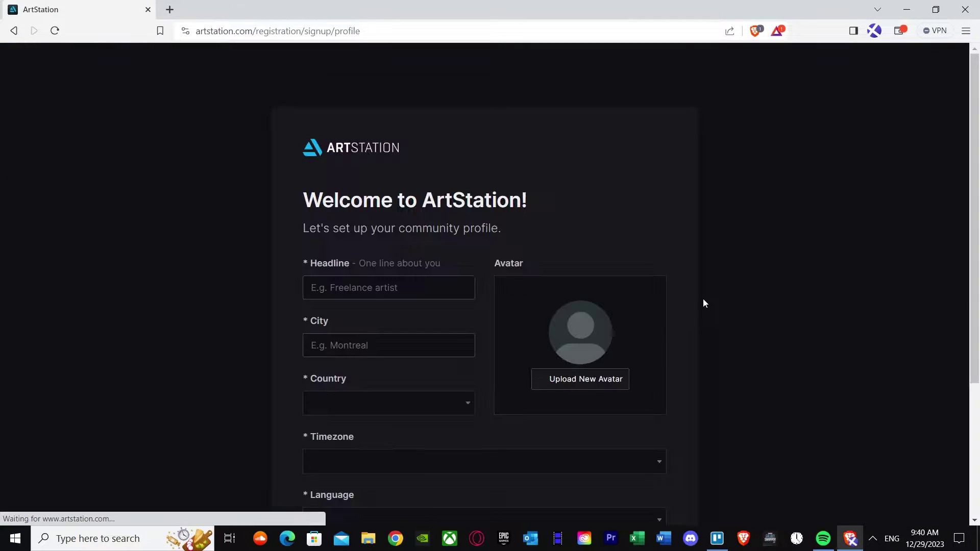
pyautogui.scroll(-4, 401, 281)
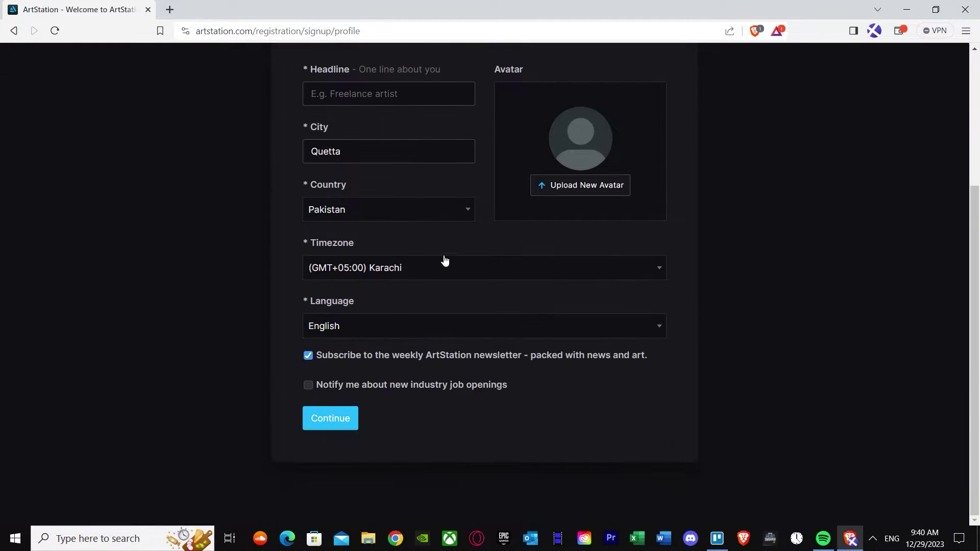
pyautogui.scroll(4, 389, 271)
pyautogui.scroll(-3, 436, 256)
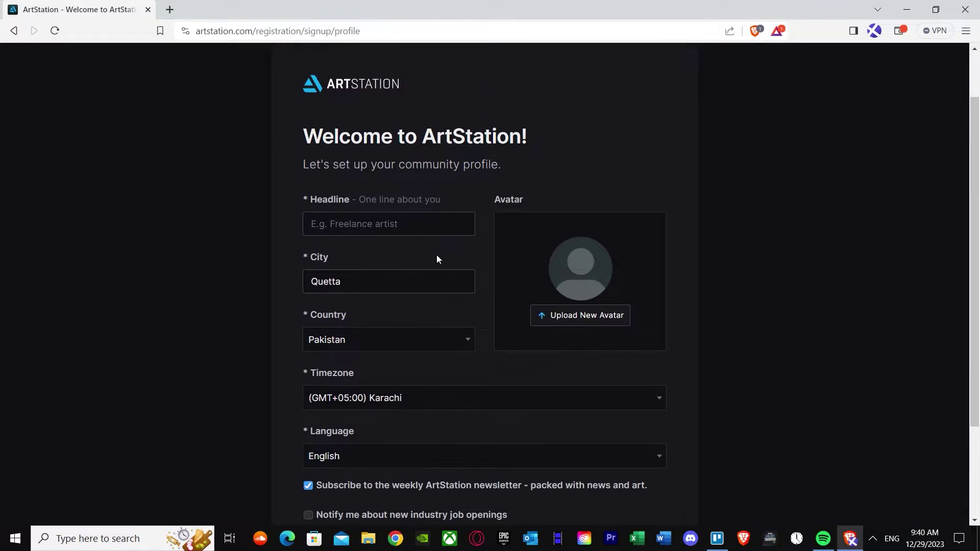
pyautogui.scroll(3, 388, 266)
pyautogui.click(359, 279)
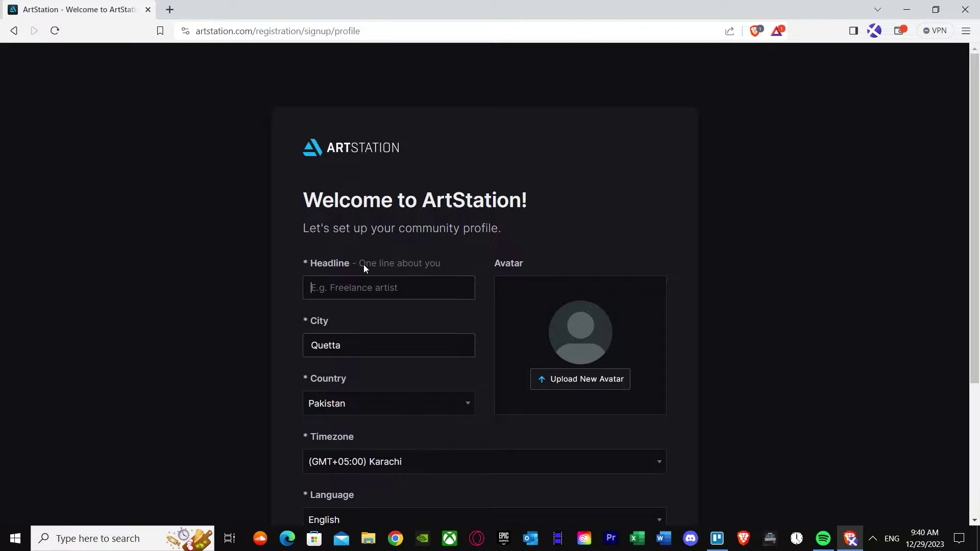
pyautogui.write('Comic artist')
# - Upload the Spider-Man image as the avatar and enable industry job-opening notifications
pyautogui.click(569, 380)
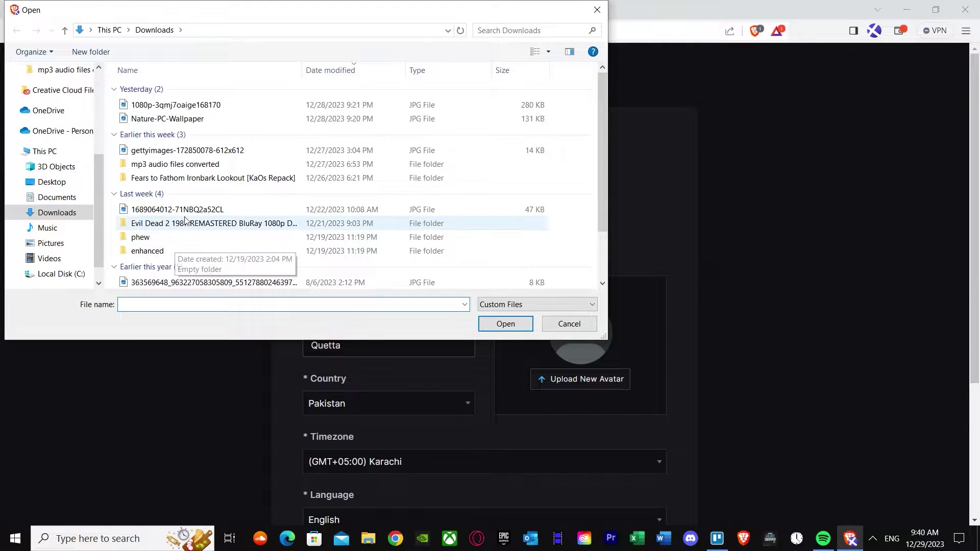
pyautogui.scroll(-2, 198, 245)
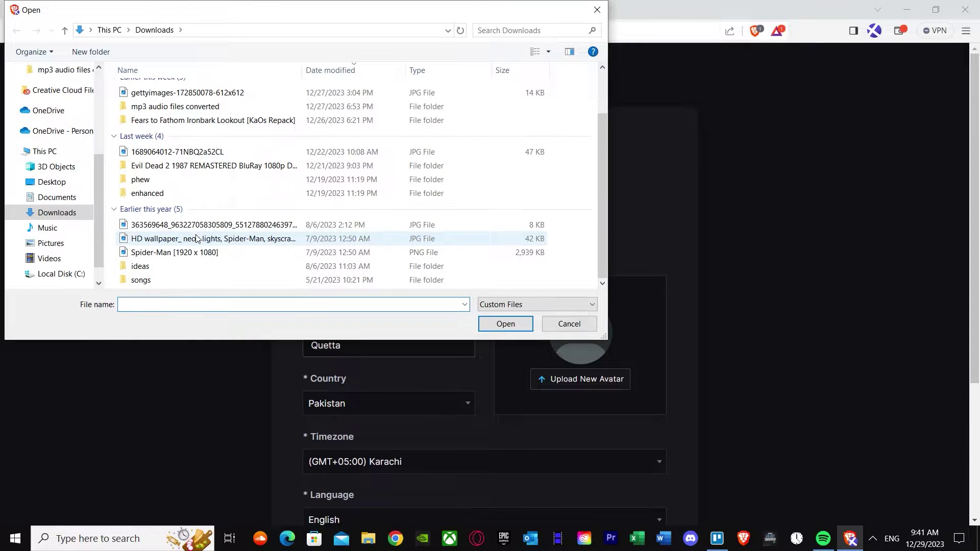
pyautogui.click(198, 252)
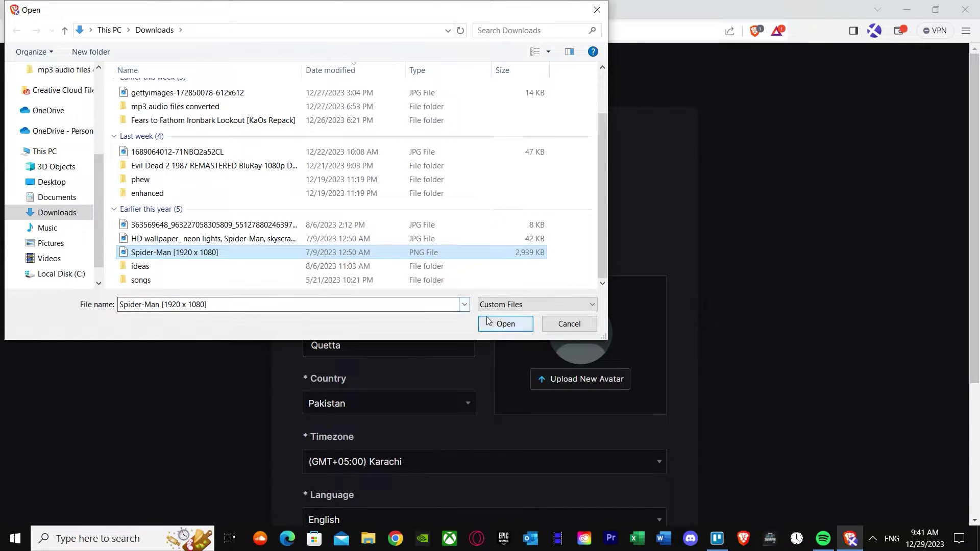
pyautogui.click(506, 324)
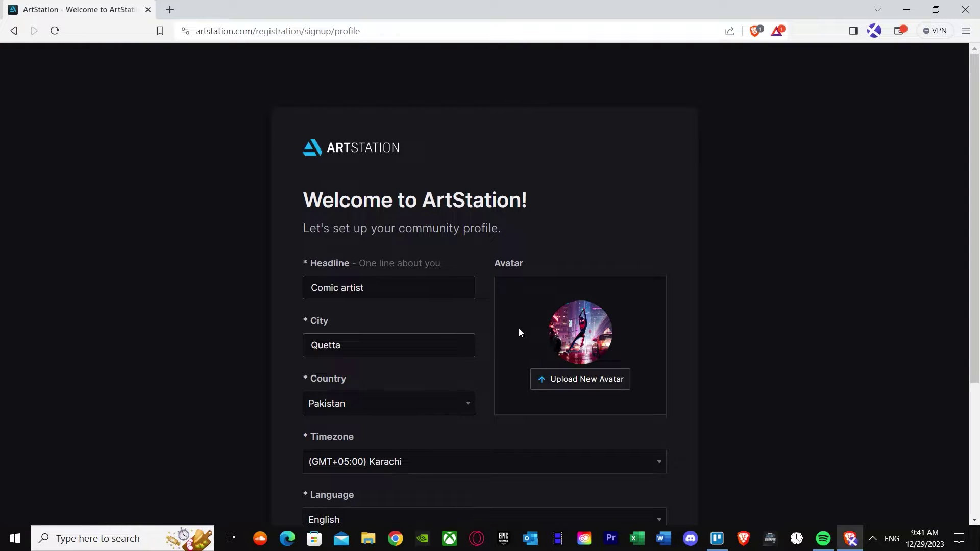
pyautogui.scroll(-3, 519, 329)
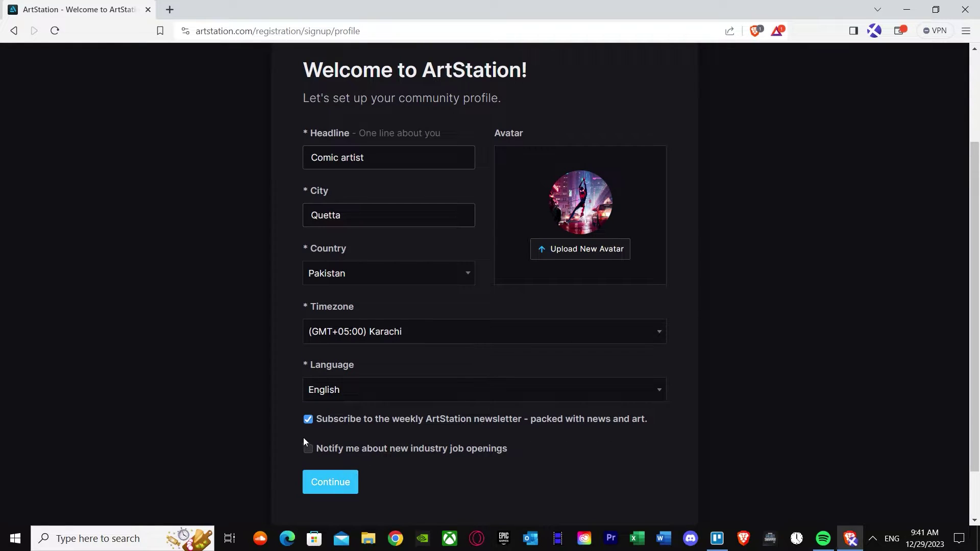
pyautogui.click(309, 449)
# - Submit the community profile and choose Artist as the profile type
pyautogui.click(334, 470)
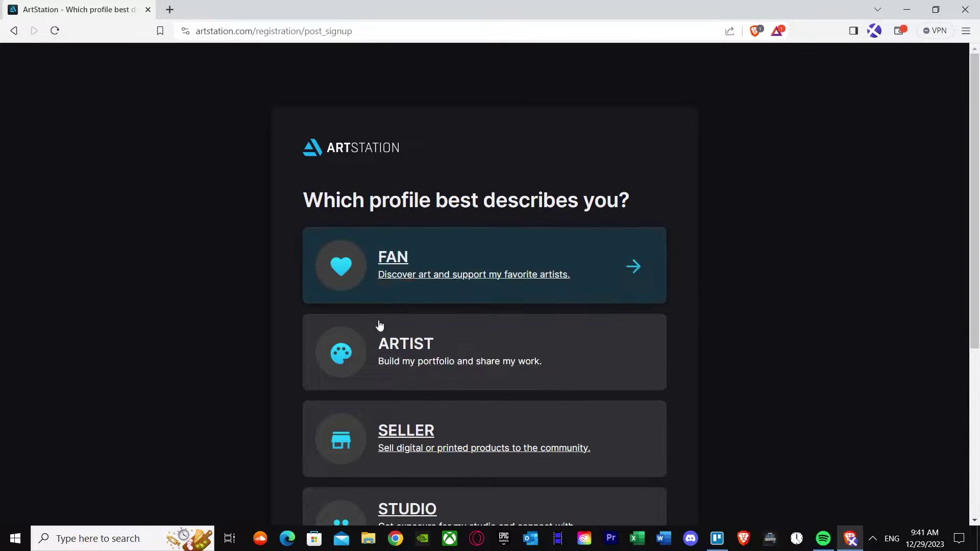
pyautogui.scroll(-3, 381, 347)
pyautogui.scroll(2, 408, 265)
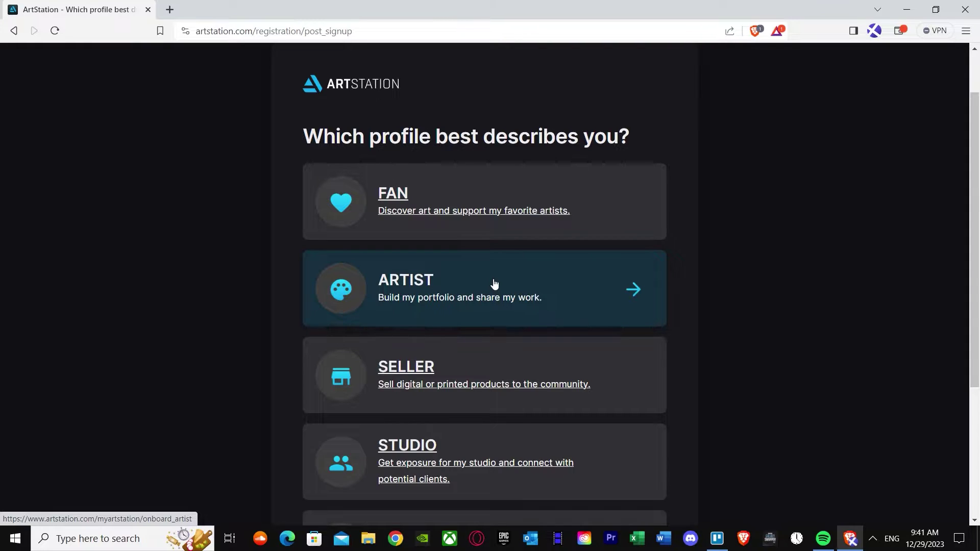
pyautogui.scroll(-2, 460, 419)
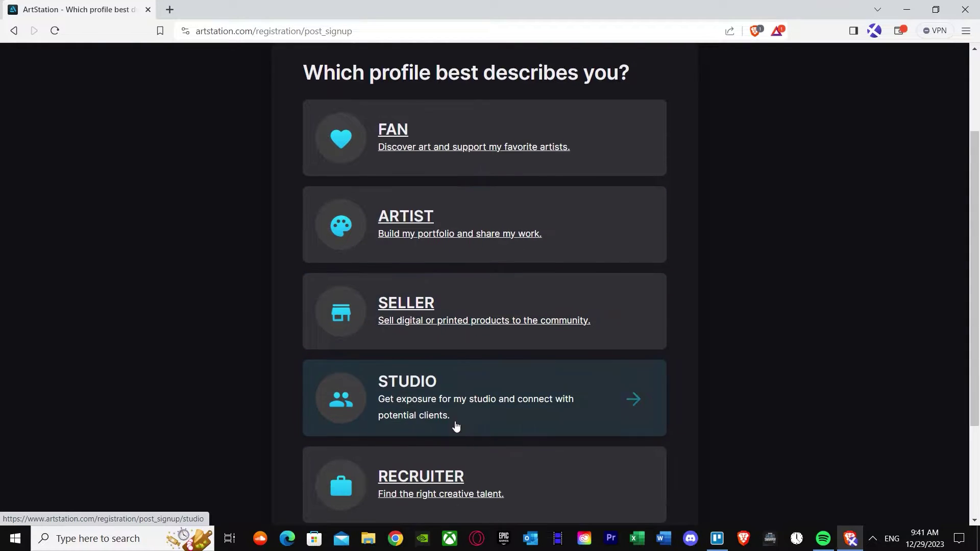
pyautogui.scroll(-1, 459, 427)
pyautogui.scroll(1, 462, 418)
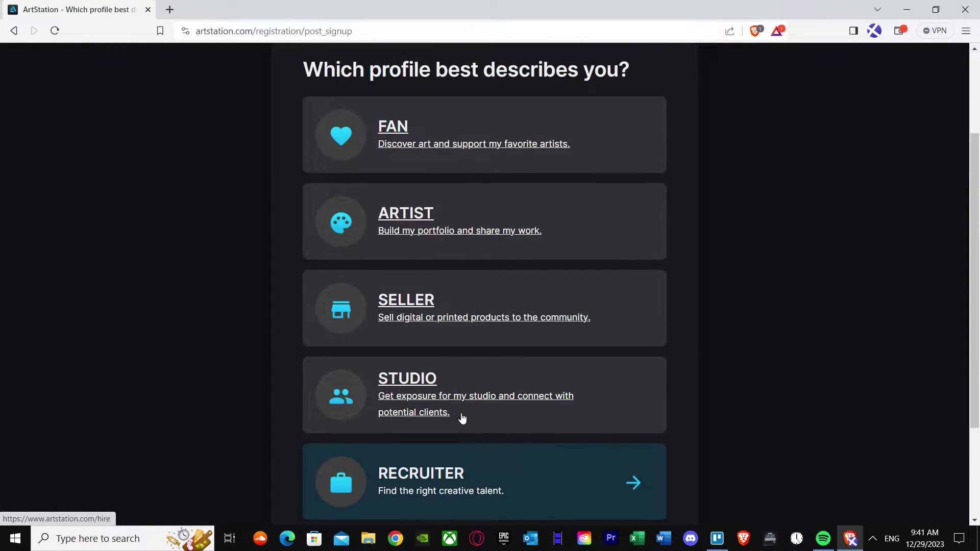
pyautogui.scroll(2, 462, 418)
pyautogui.click(448, 351)
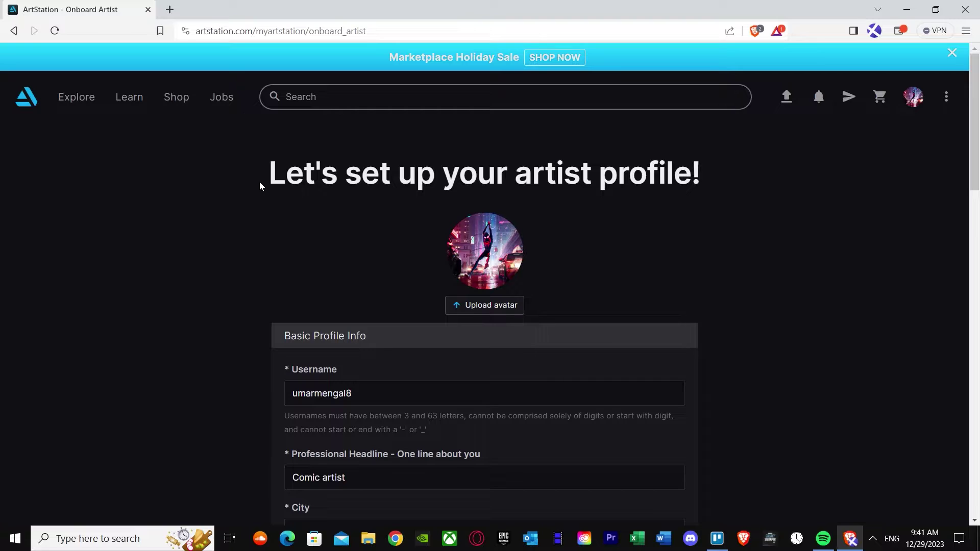
# - Review the basic profile info, keeping the username unchanged, and open a new browser tab
pyautogui.scroll(-2, 459, 214)
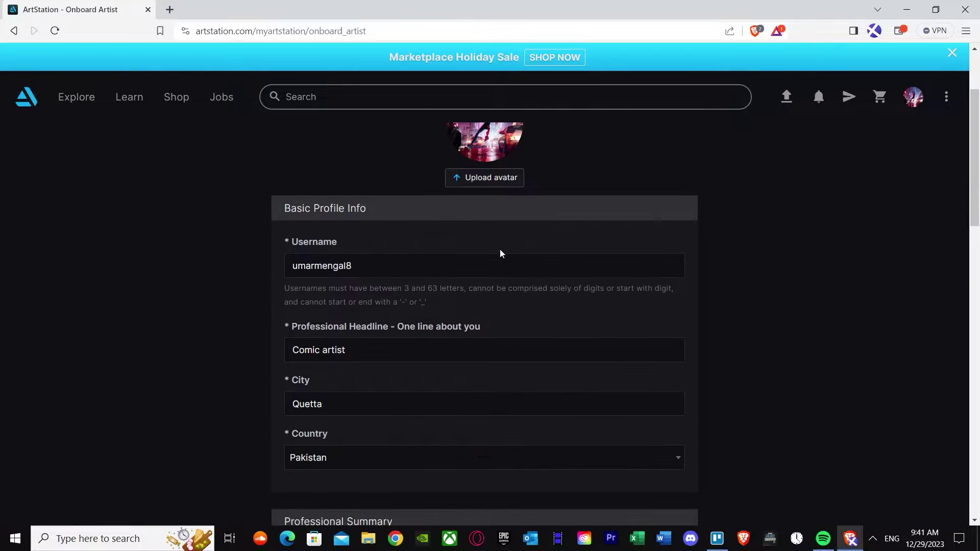
pyautogui.scroll(1, 396, 214)
pyautogui.scroll(-1, 342, 301)
pyautogui.moveTo(311, 269); pyautogui.dragTo(235, 262)
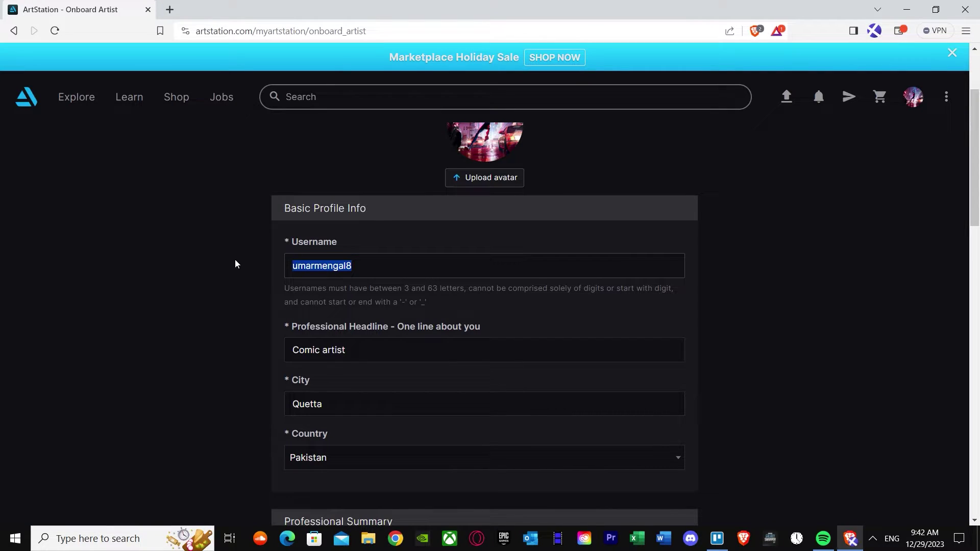
pyautogui.click(388, 276)
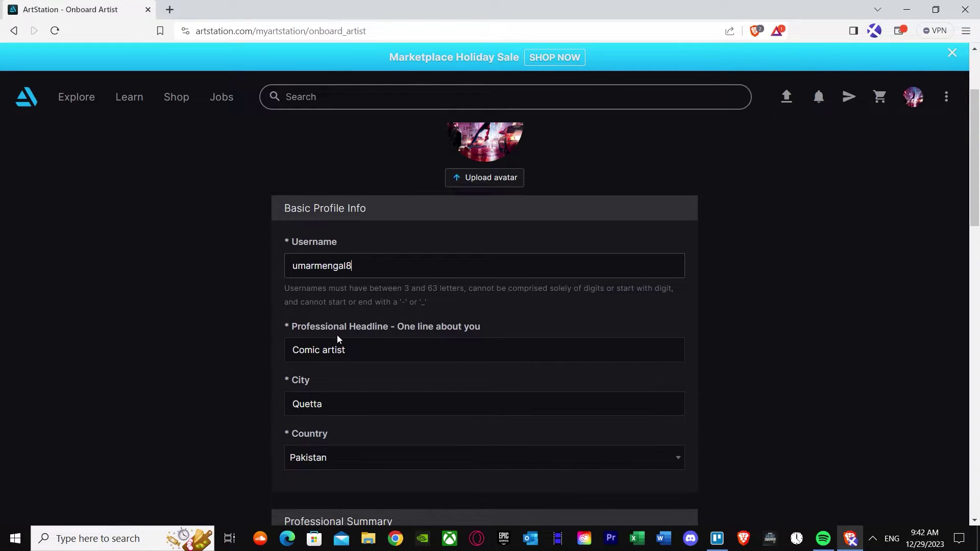
pyautogui.scroll(-9, 337, 335)
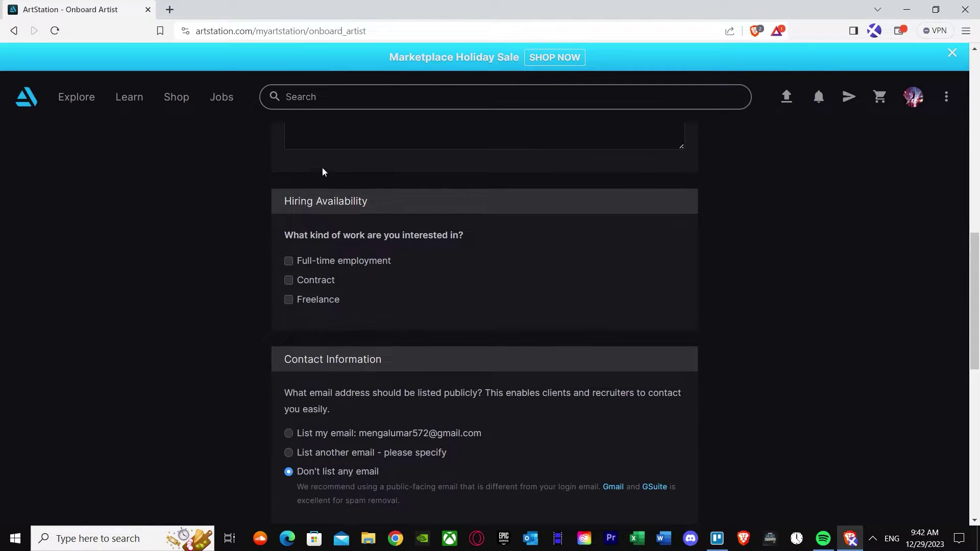
pyautogui.scroll(2, 323, 172)
pyautogui.click(366, 212)
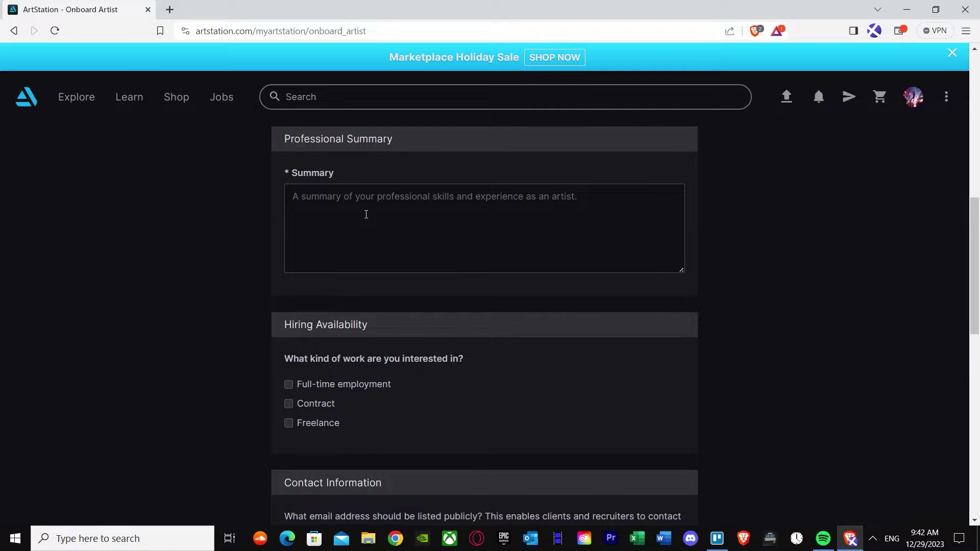
pyautogui.click(169, 10)
# - Search Brave for 'chatgpt' and open the ChatGPT result
pyautogui.write('c')
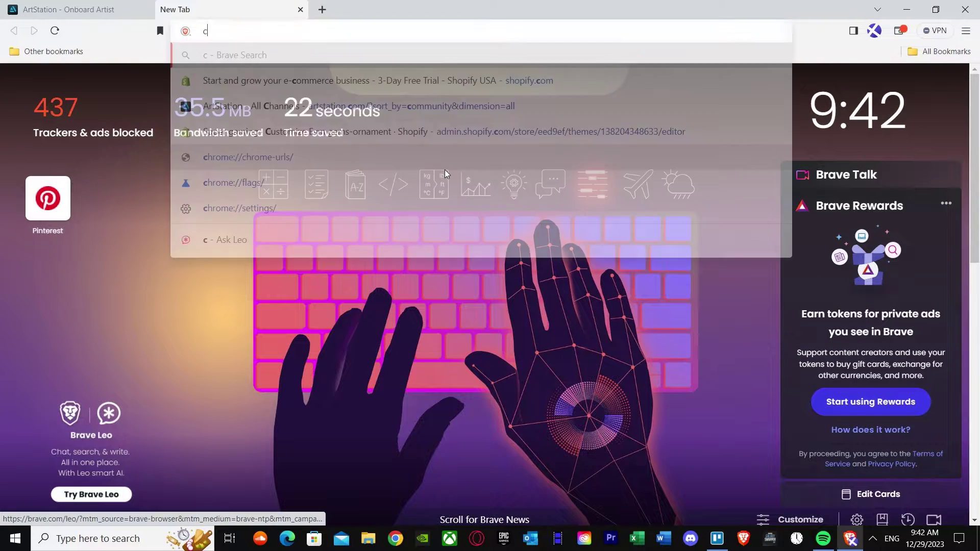
pyautogui.write('hatgpt')
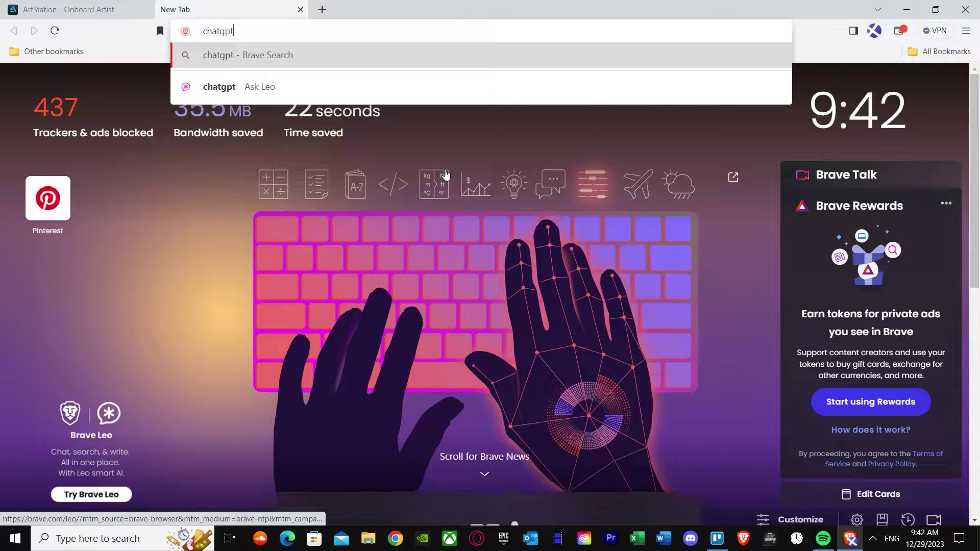
pyautogui.click(279, 56)
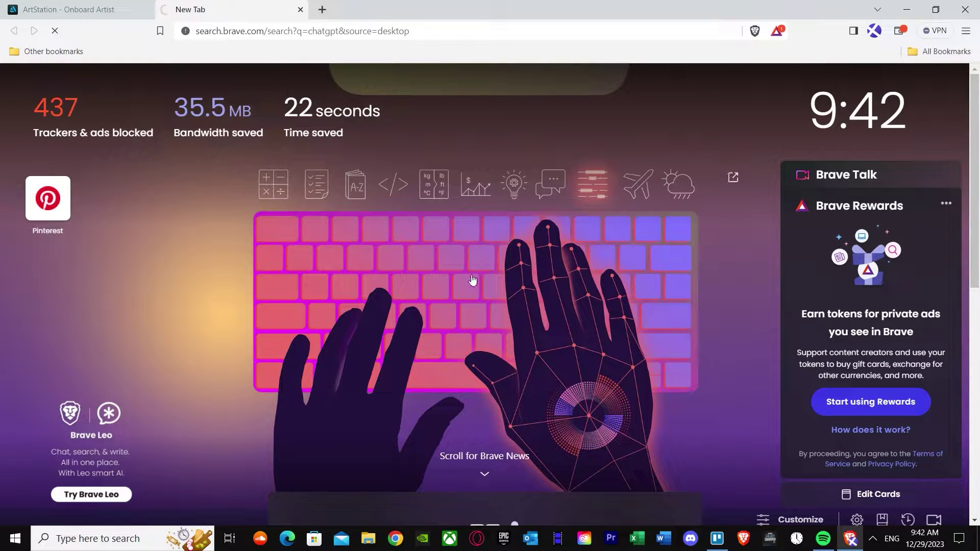
pyautogui.scroll(-3, 242, 236)
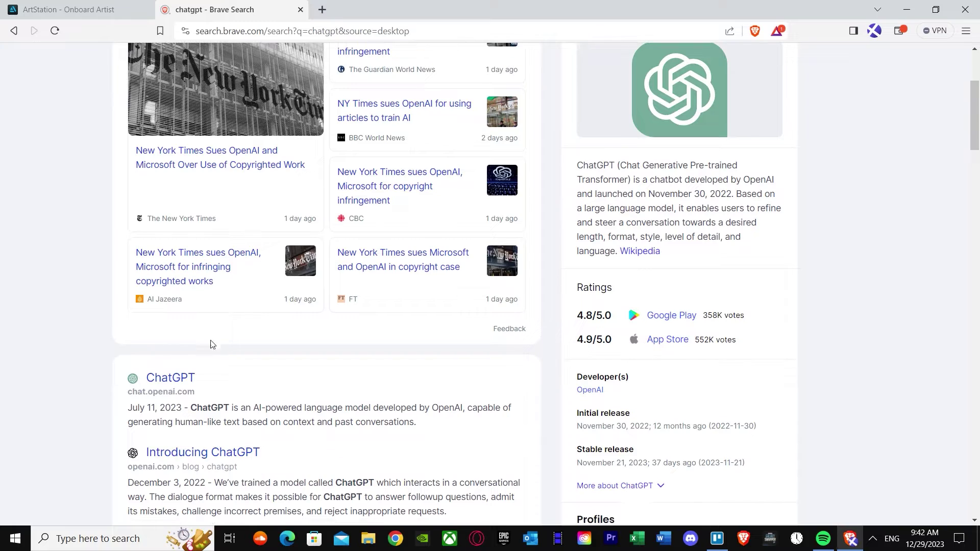
pyautogui.click(172, 378)
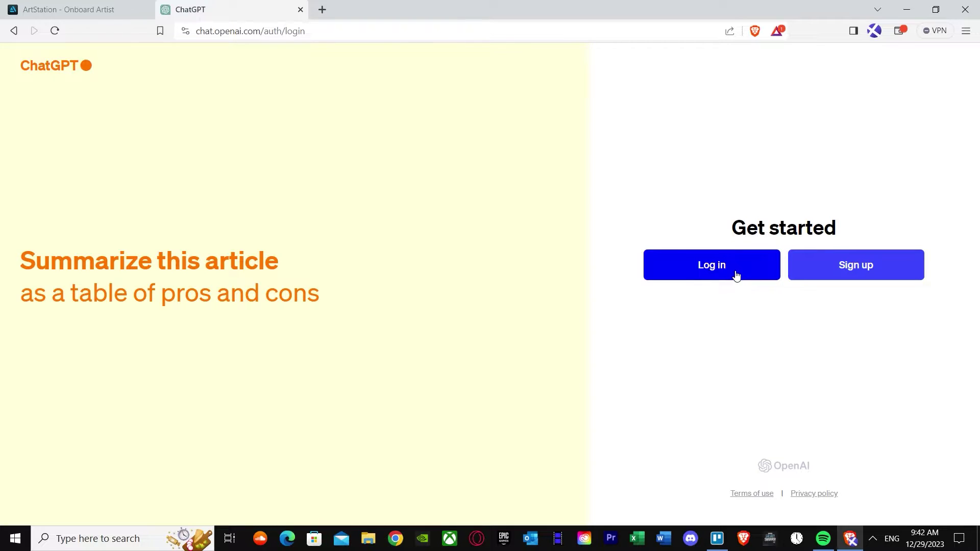
# - Create a ChatGPT account via Google, entering the birthday and agreeing to the terms
pyautogui.click(811, 281)
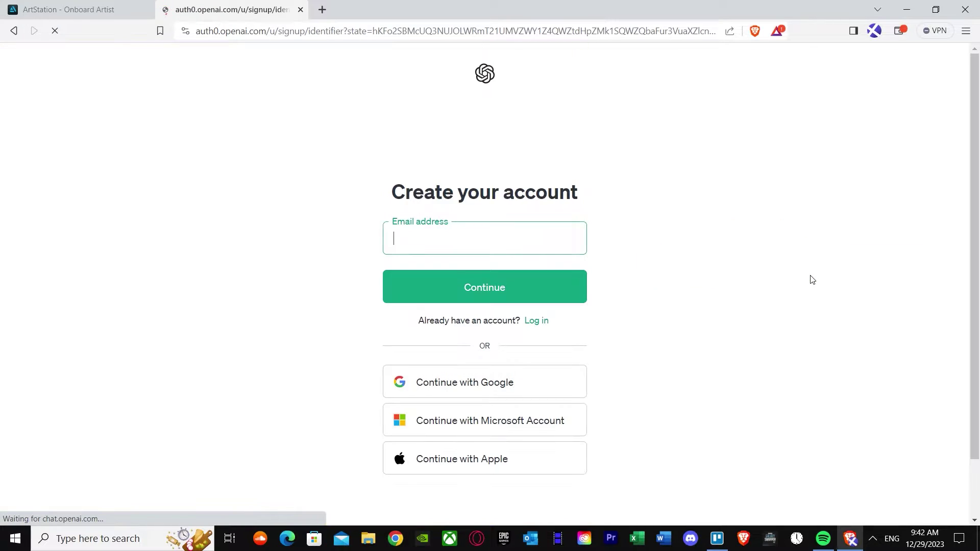
pyautogui.click(456, 377)
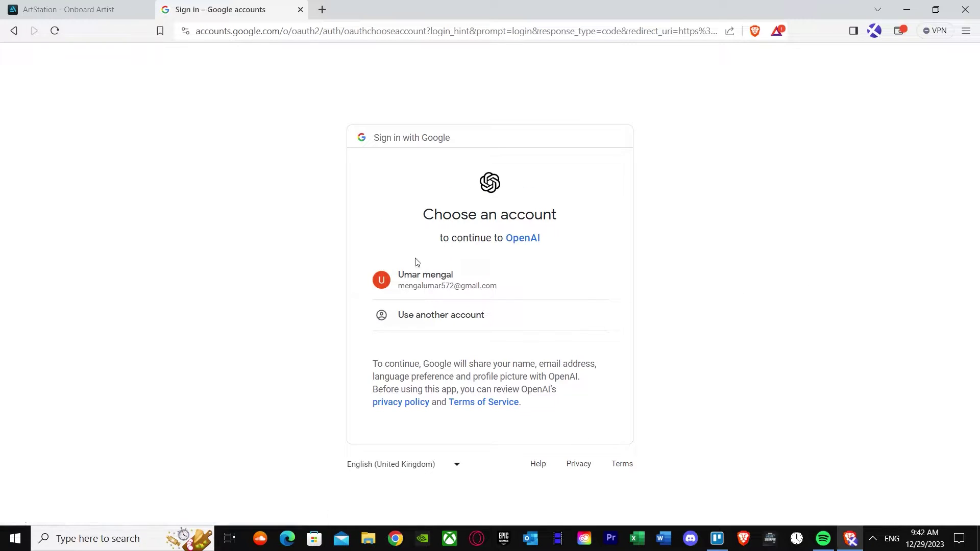
pyautogui.click(431, 277)
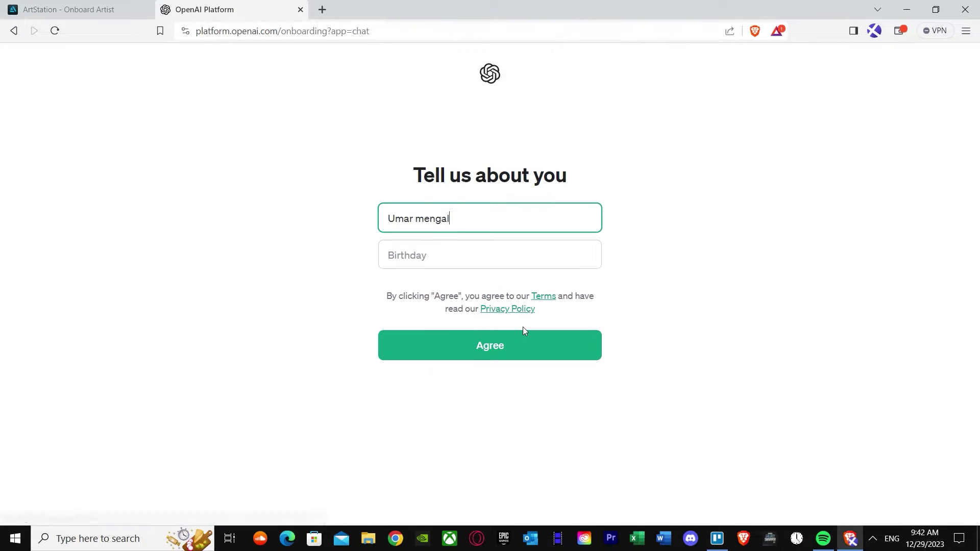
pyautogui.click(442, 256)
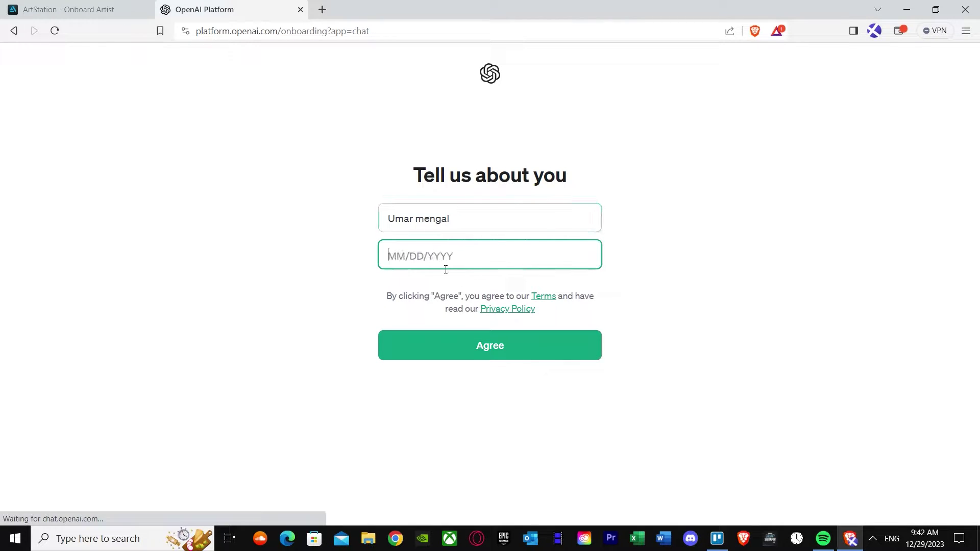
pyautogui.write('2/13/98')
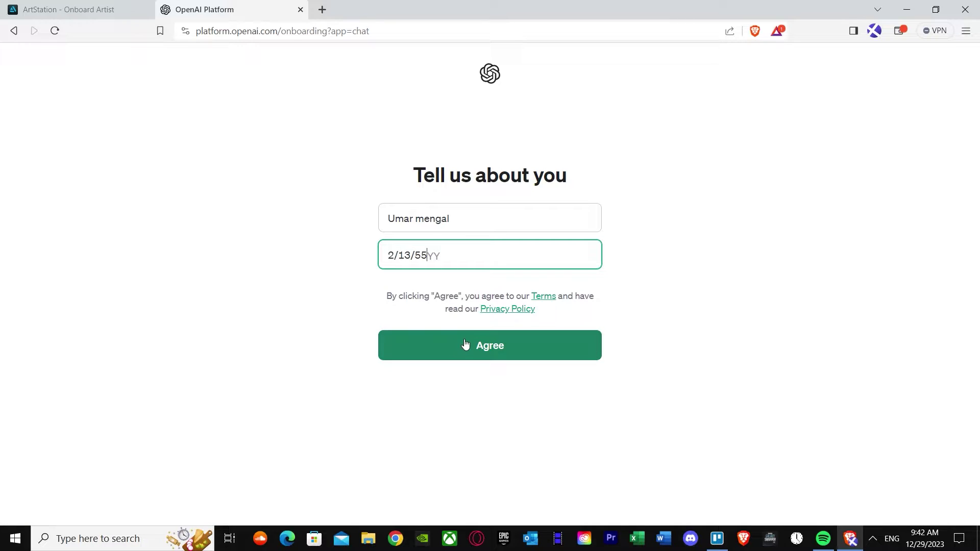
pyautogui.press('BackSpace')
pyautogui.press('BackSpace')
pyautogui.write('1998')
pyautogui.click(444, 343)
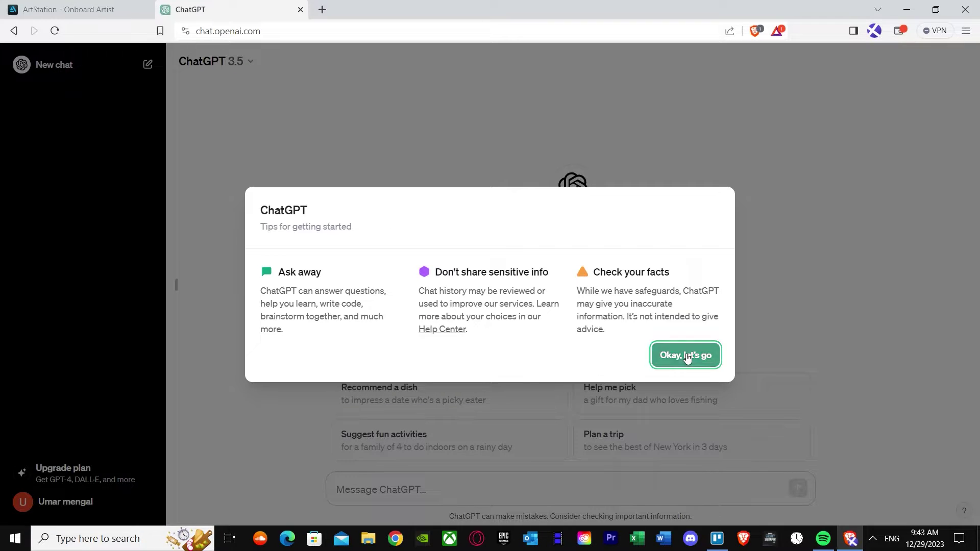
# - Ask ChatGPT to 'write a summary for an comic artist'
pyautogui.click(687, 356)
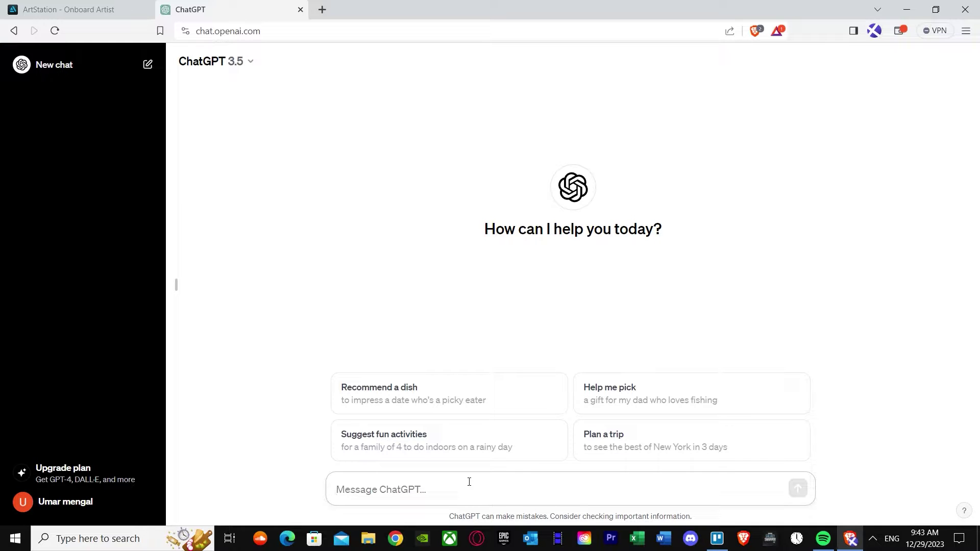
pyautogui.write('wrt')
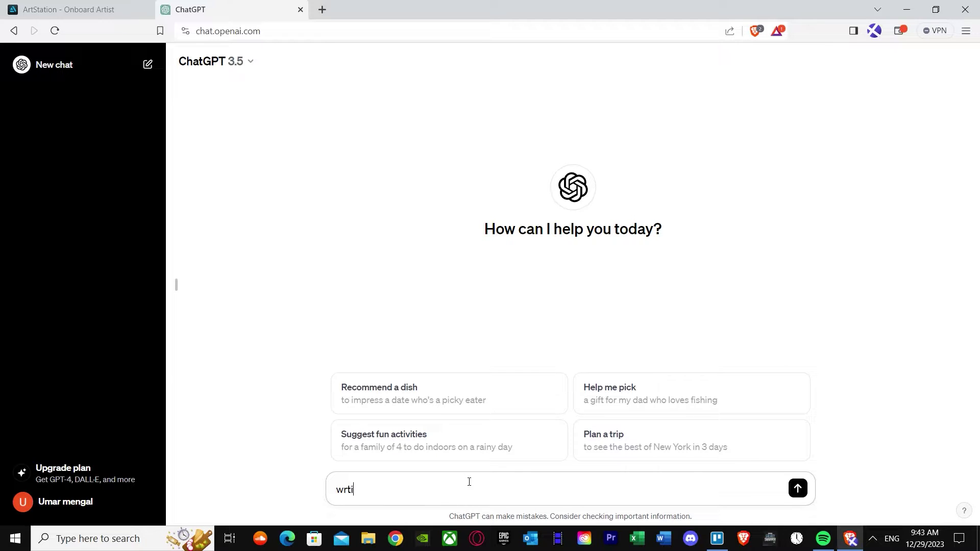
pyautogui.press('BackSpace')
pyautogui.write('ite a summary for an comical')
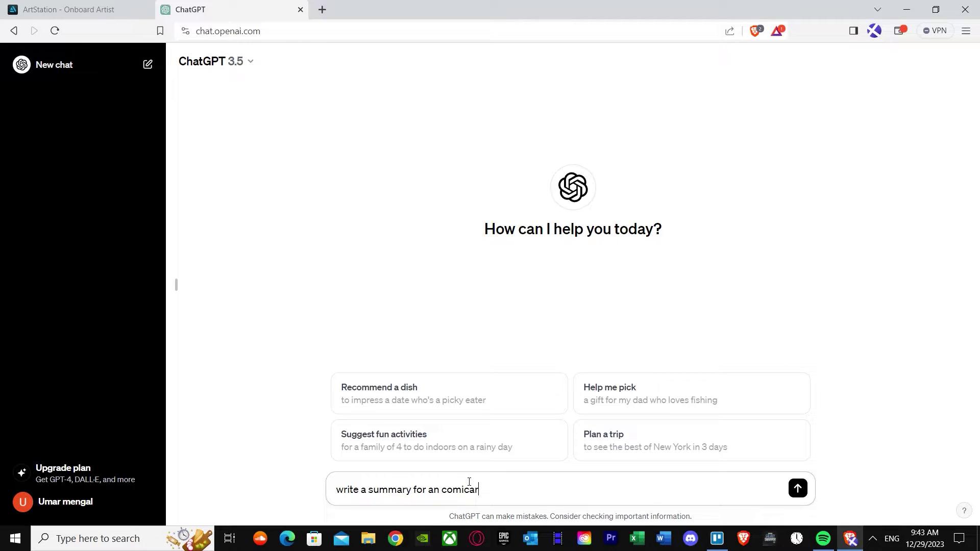
pyautogui.press('BackSpace')
pyautogui.press('BackSpace')
pyautogui.write('artist')
pyautogui.press('Return')
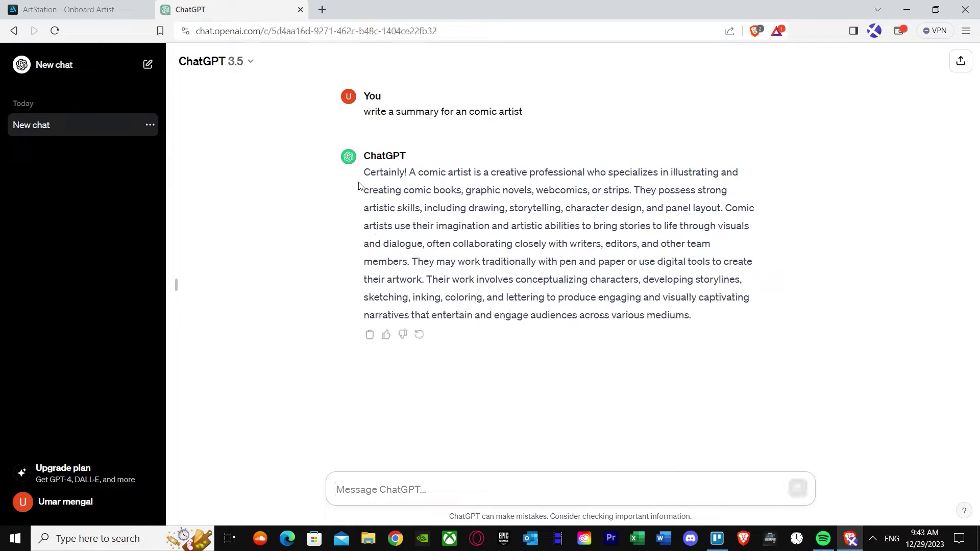
# - Copy ChatGPT's summary reply and return to the ArtStation tab
pyautogui.moveTo(364, 173); pyautogui.dragTo(700, 324)
pyautogui.rightClick(631, 255)
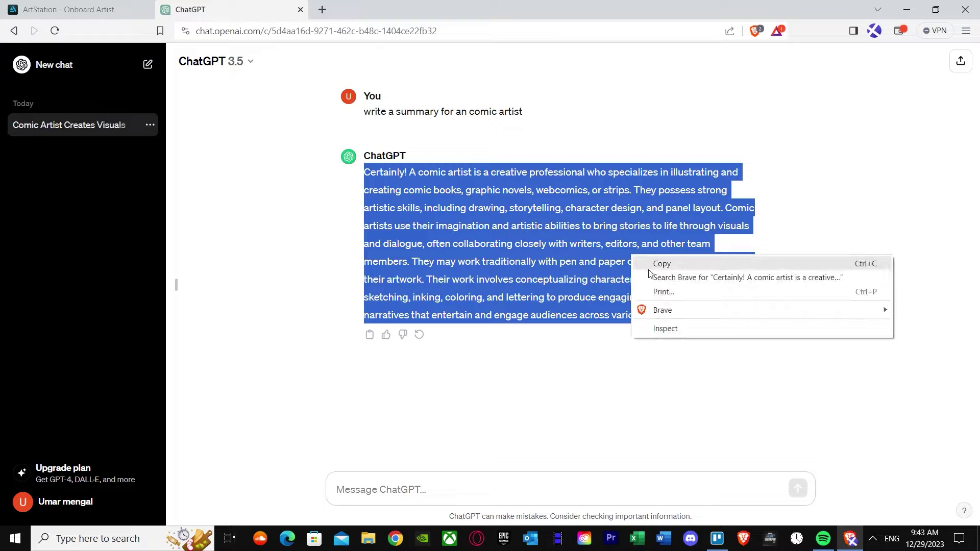
pyautogui.click(653, 262)
pyautogui.click(69, 9)
# - Paste the comic-artist summary into the Summary field and close the ChatGPT tab
pyautogui.rightClick(309, 203)
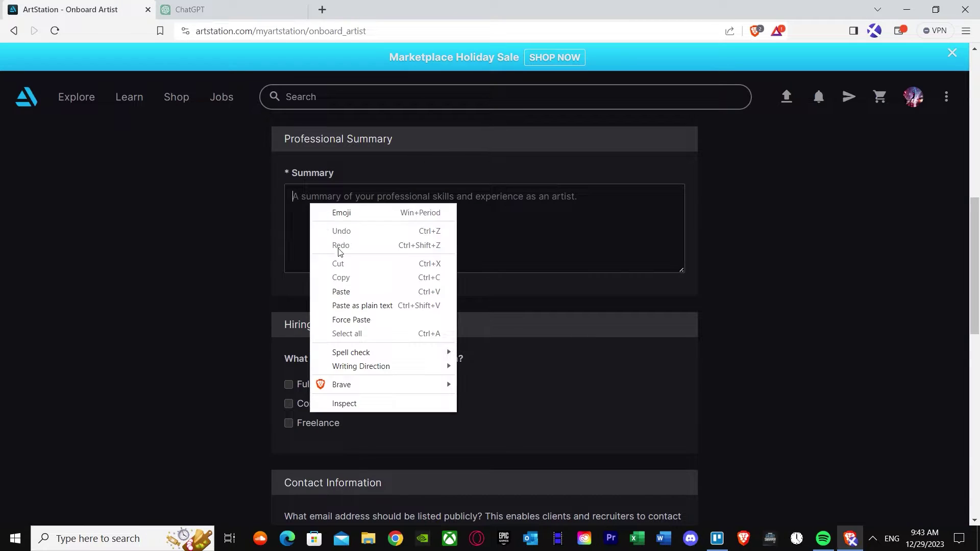
pyautogui.click(341, 291)
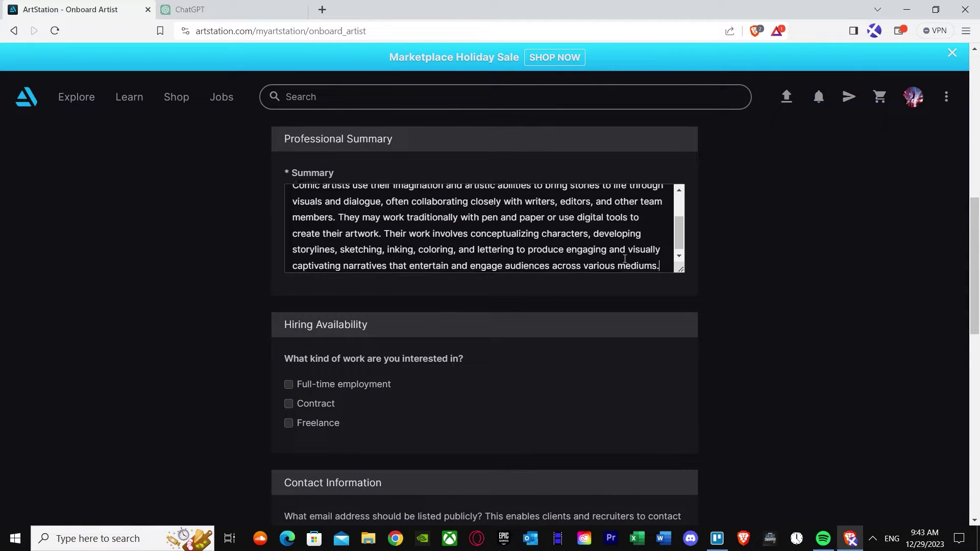
pyautogui.click(301, 9)
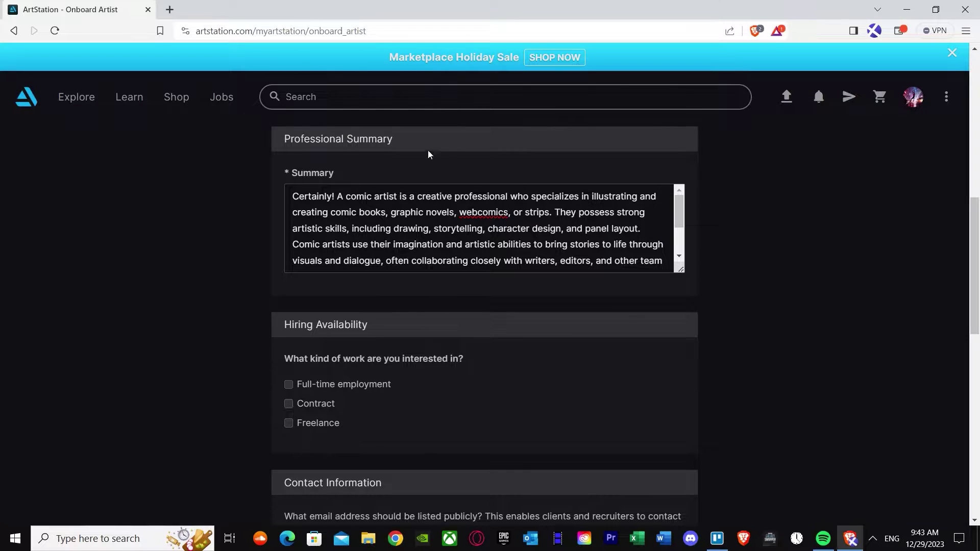
pyautogui.scroll(-1, 418, 304)
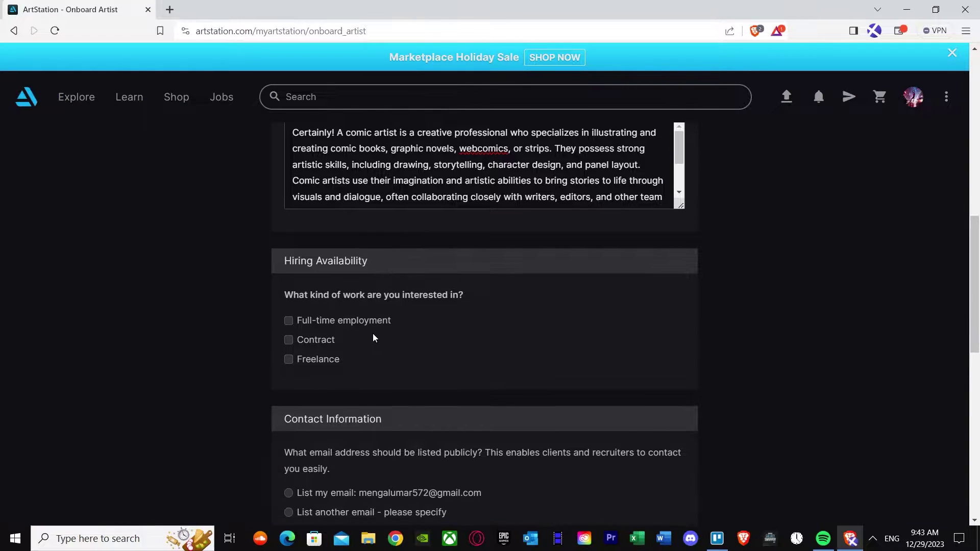
# - Tick Contract as wanted work and choose to list the account's own email publicly
pyautogui.click(290, 340)
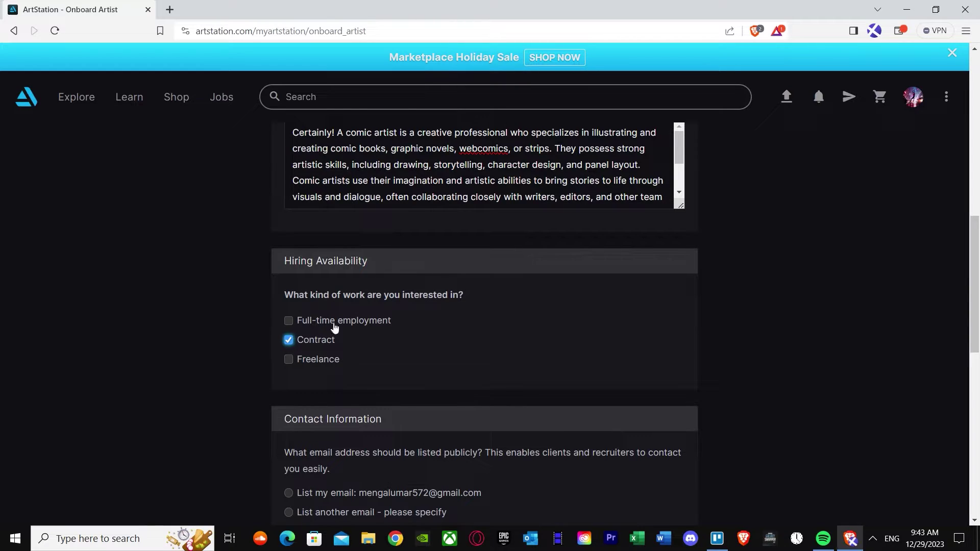
pyautogui.scroll(-2, 331, 380)
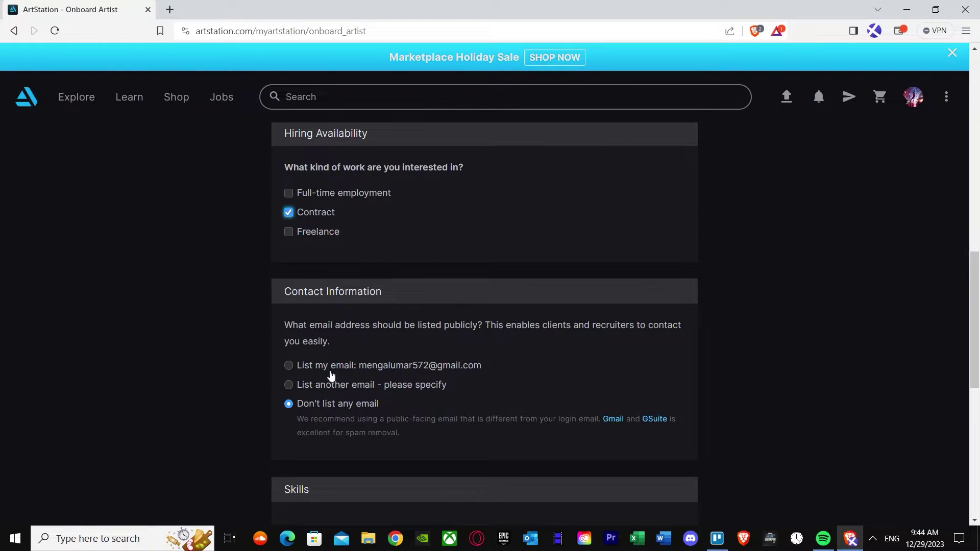
pyautogui.click(288, 368)
pyautogui.click(290, 388)
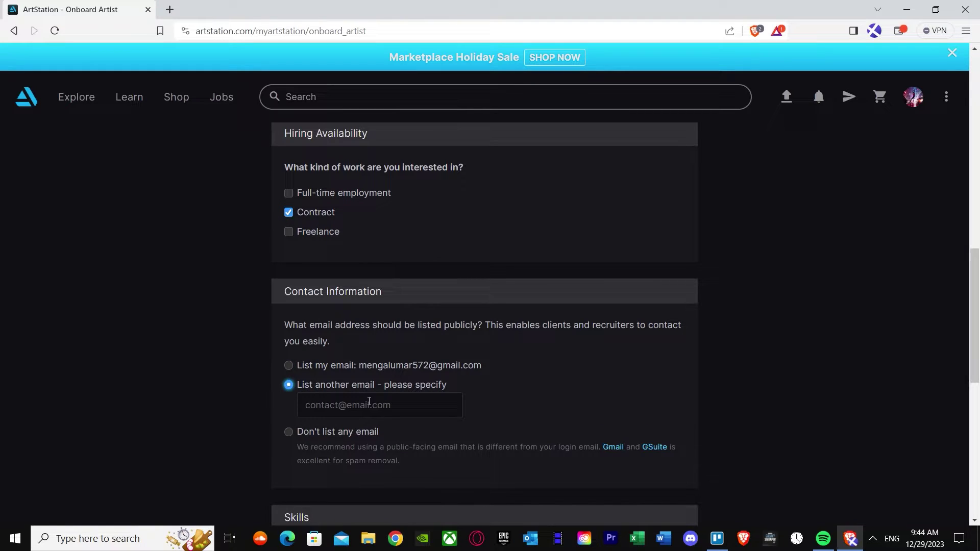
pyautogui.click(290, 366)
pyautogui.scroll(-3, 347, 370)
pyautogui.scroll(-1, 356, 372)
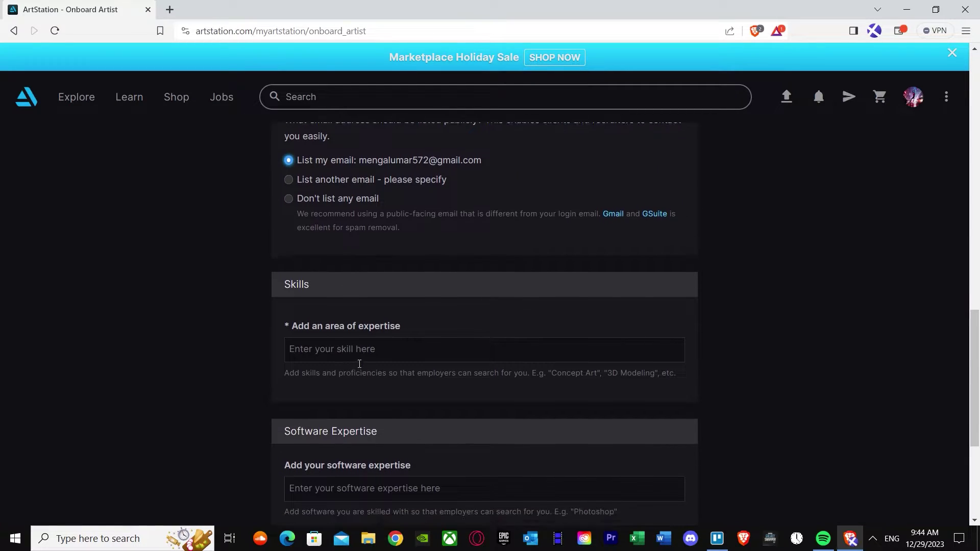
# - Add Color Grading and 3D Animation to the Skills section from the suggestions
pyautogui.click(369, 305)
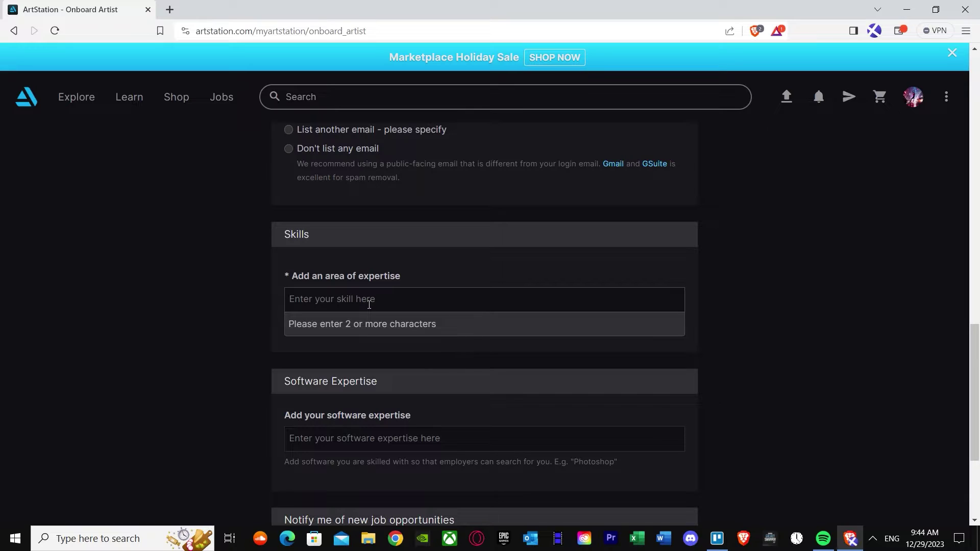
pyautogui.write('co')
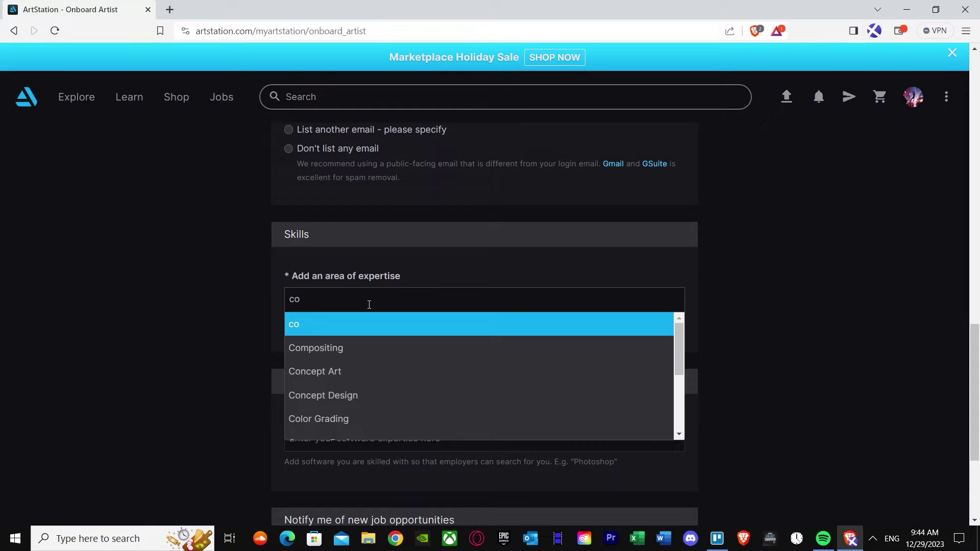
pyautogui.scroll(-3, 376, 411)
pyautogui.scroll(3, 361, 424)
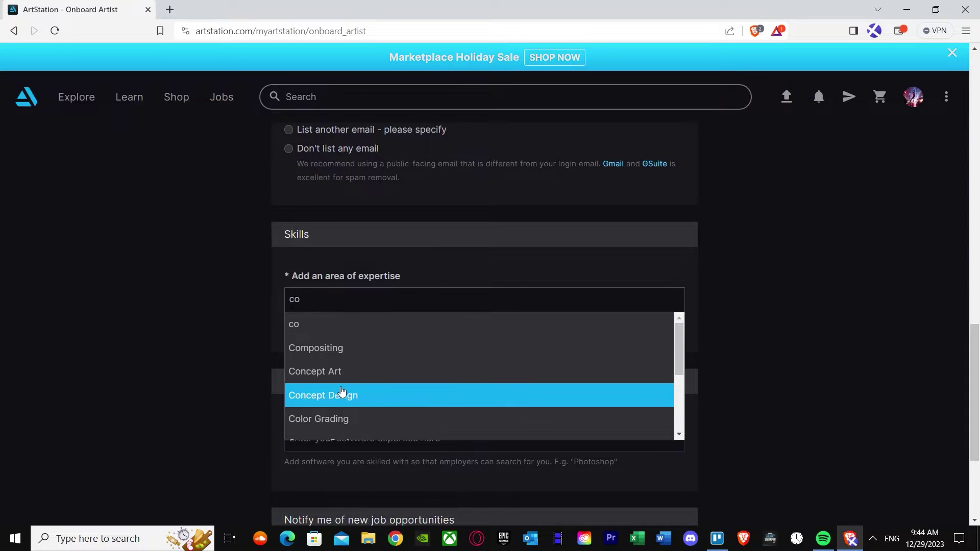
pyautogui.click(346, 413)
pyautogui.click(355, 321)
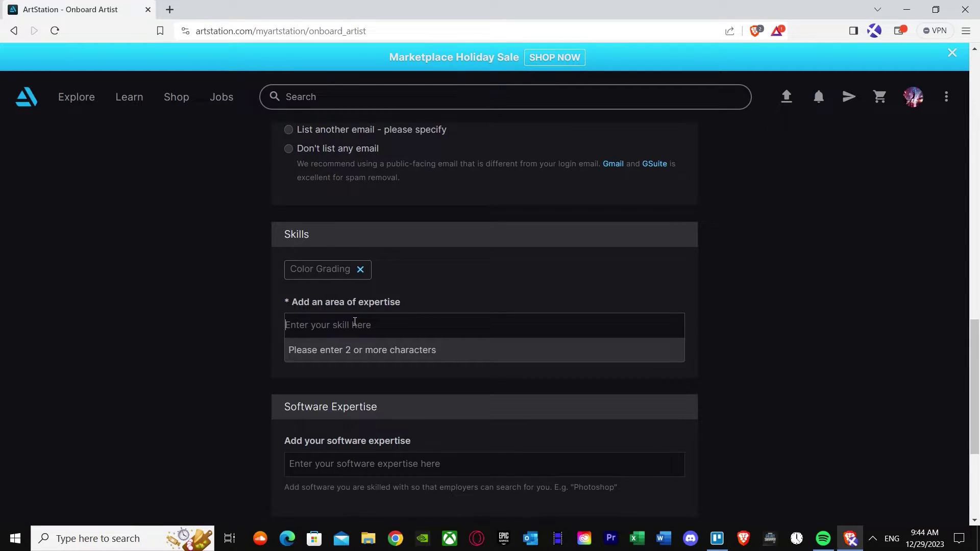
pyautogui.write('3d')
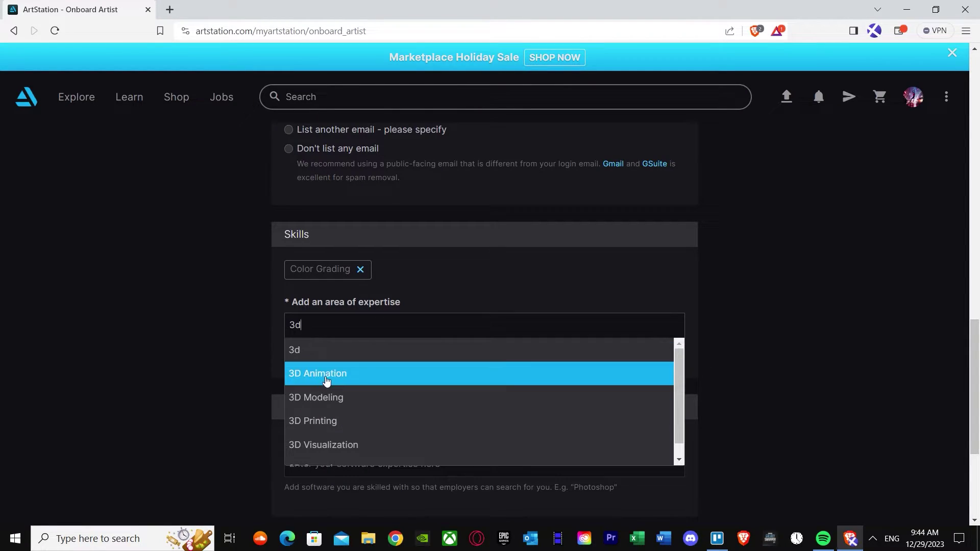
pyautogui.click(327, 378)
# - Add Comic Art as a third skill from the suggestions
pyautogui.click(373, 334)
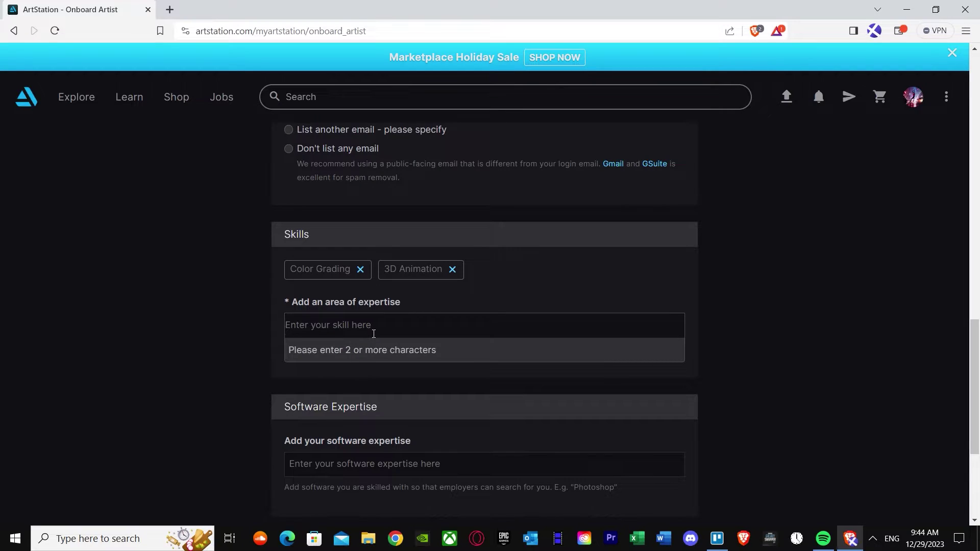
pyautogui.write('como')
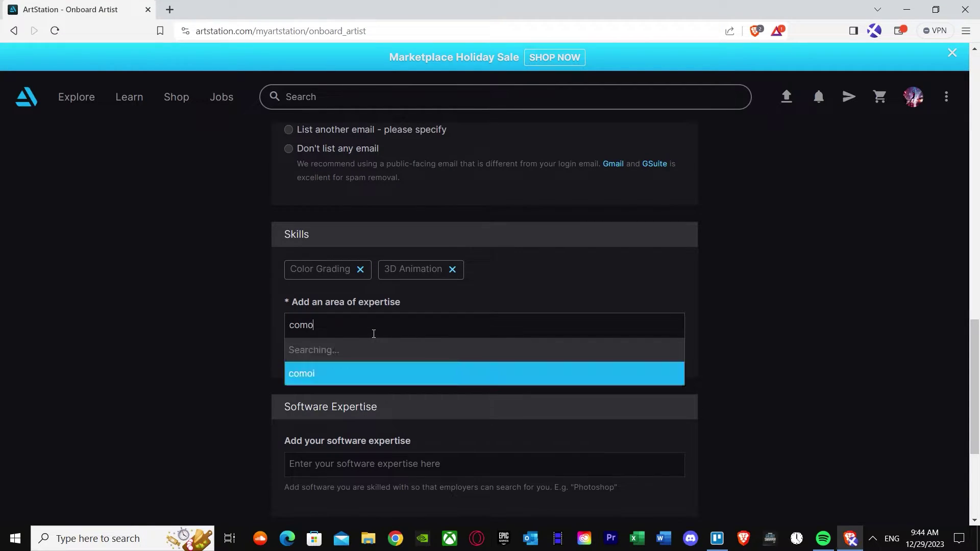
pyautogui.press('BackSpace')
pyautogui.write('ic')
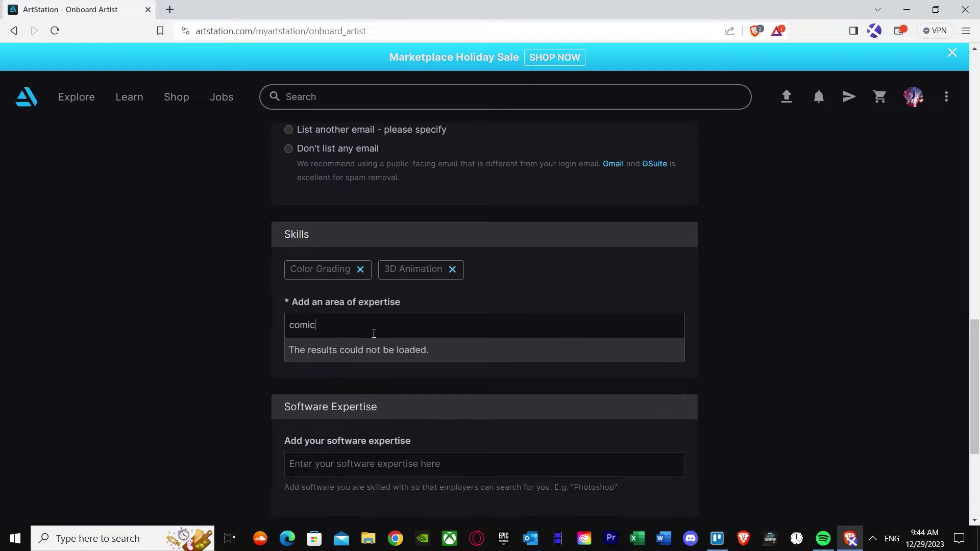
pyautogui.click(362, 375)
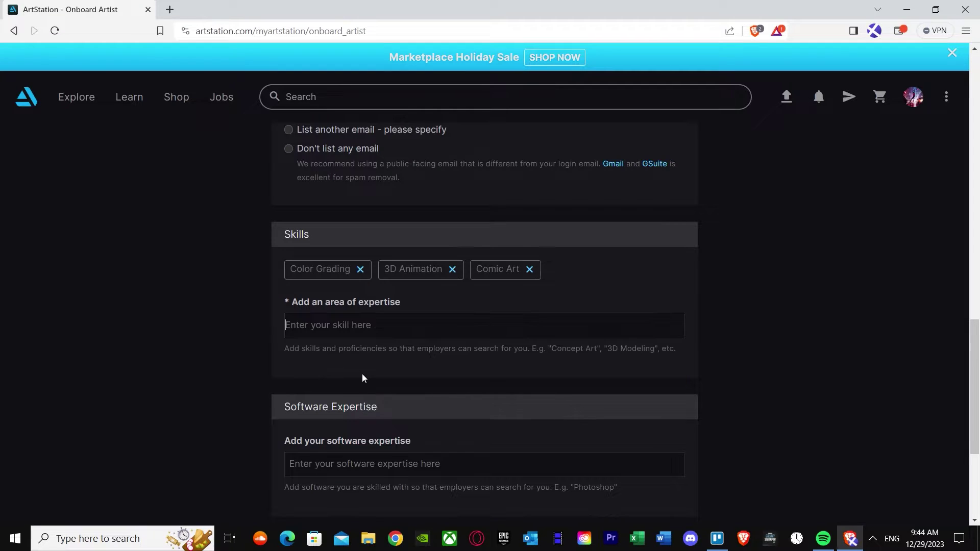
pyautogui.scroll(-3, 345, 366)
pyautogui.click(365, 329)
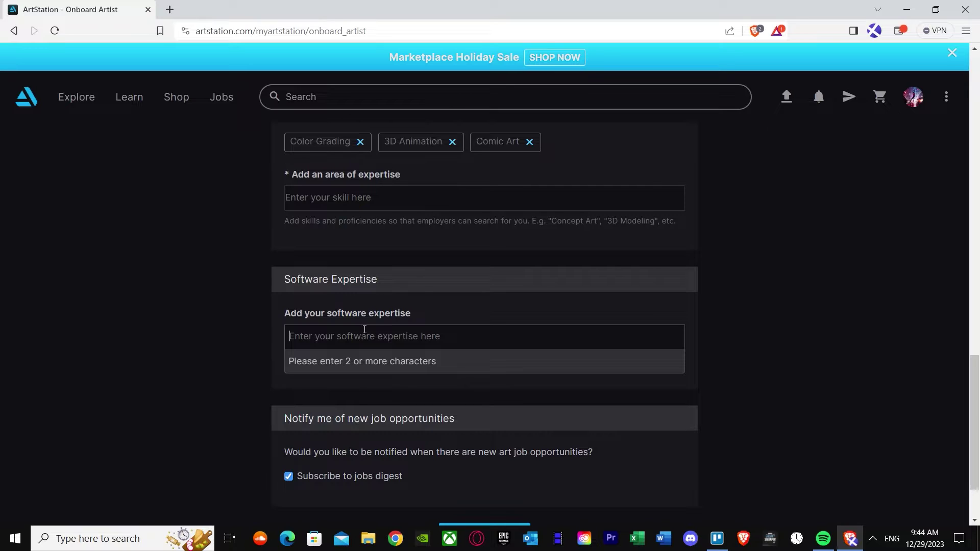
# - Add Adobe Fresco, Maya (accepting the 'Did you mean Maya?' correction) and GameMaker: Studio as software
pyautogui.write('ad')
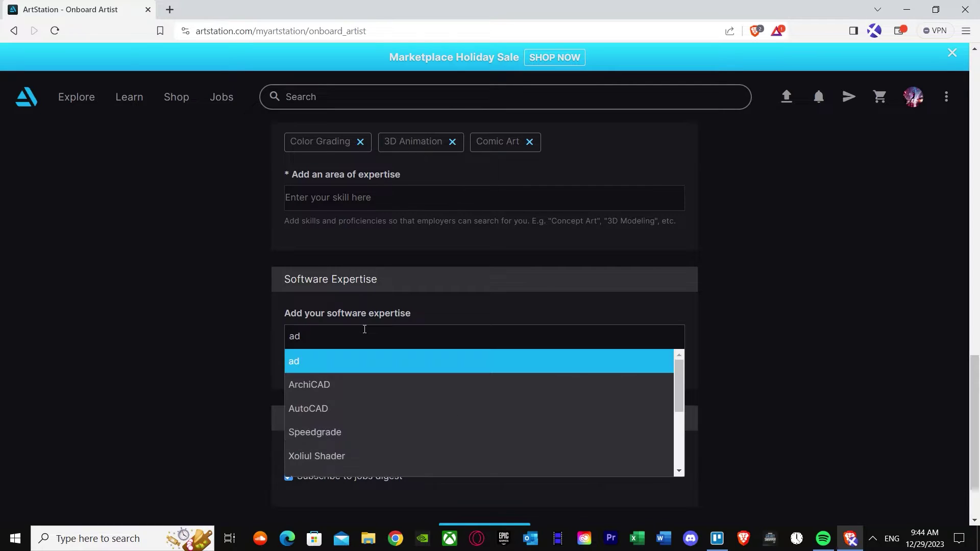
pyautogui.write('o')
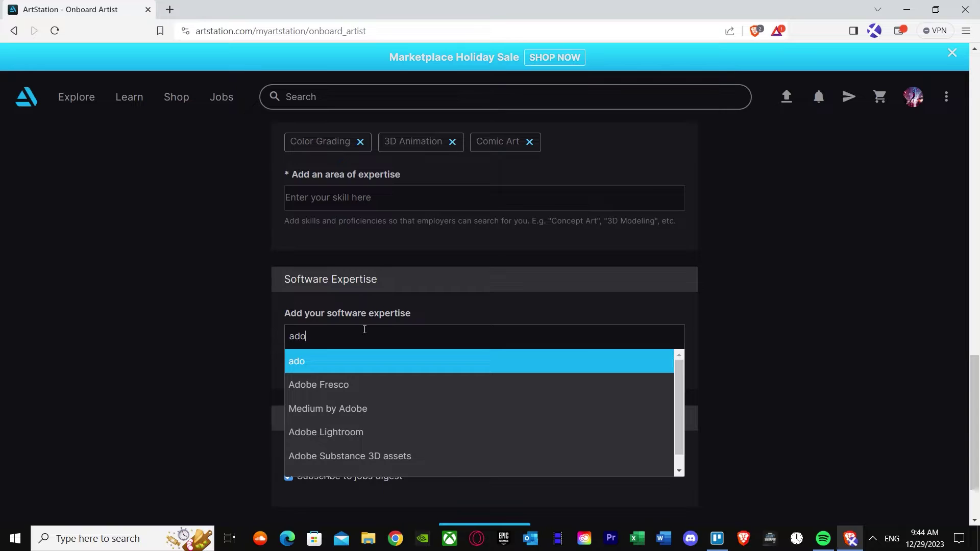
pyautogui.write('be')
pyautogui.click(339, 385)
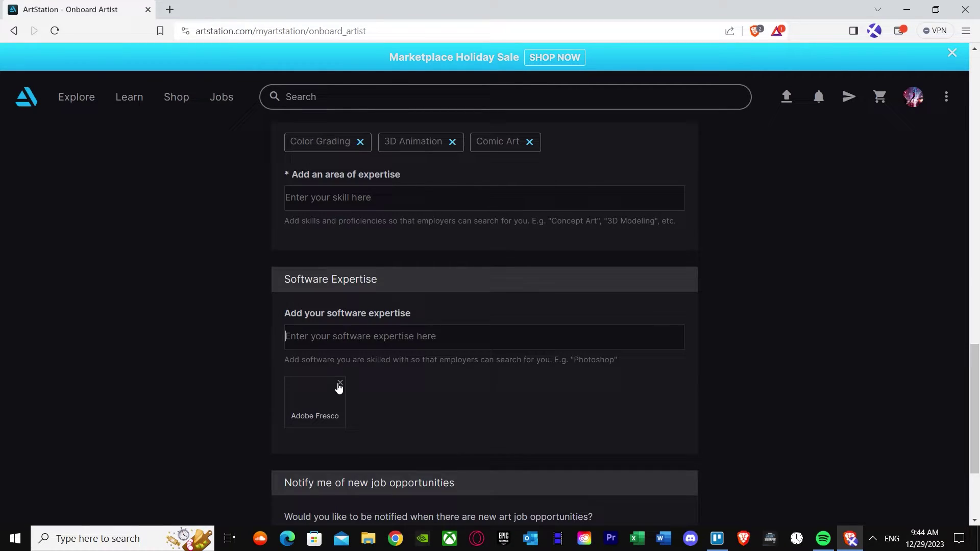
pyautogui.click(329, 346)
pyautogui.write('maya')
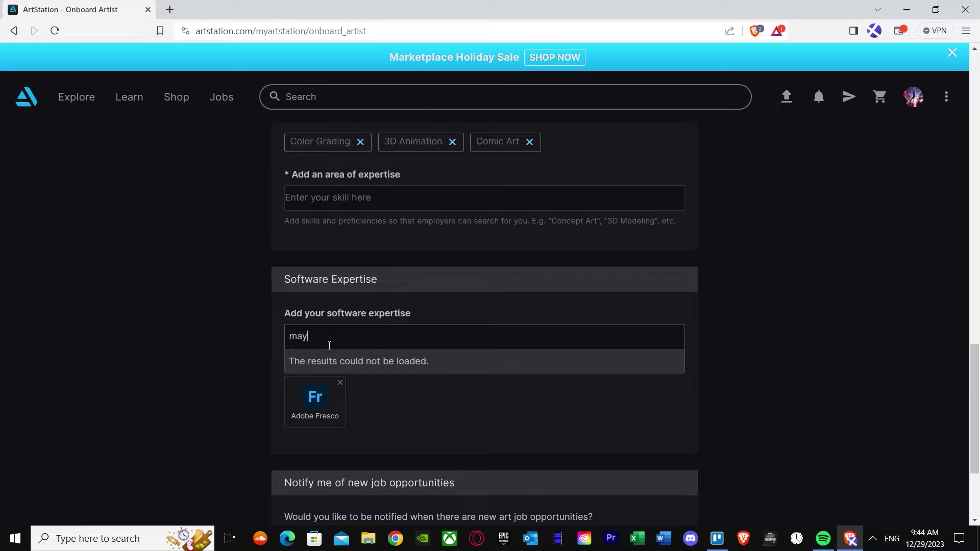
pyautogui.click(319, 363)
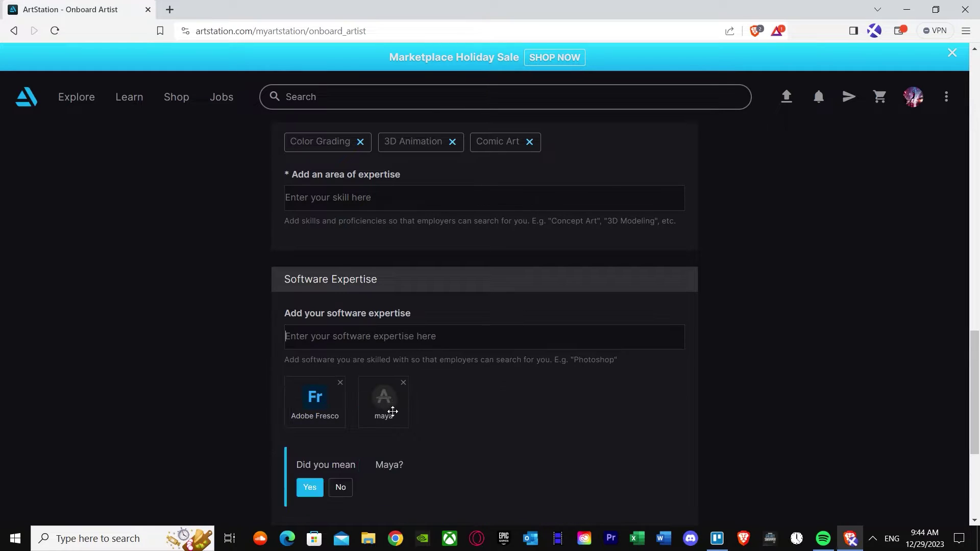
pyautogui.click(310, 488)
pyautogui.click(328, 343)
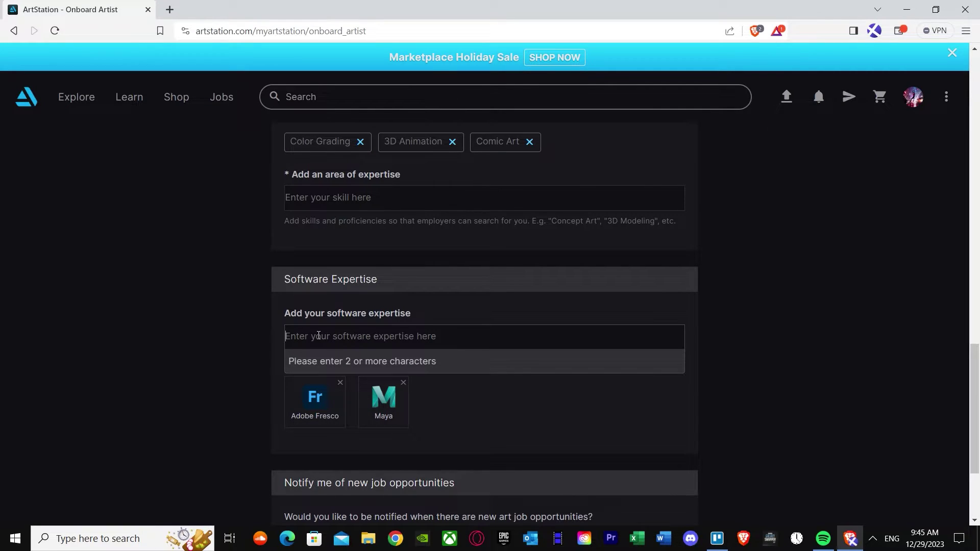
pyautogui.write('g')
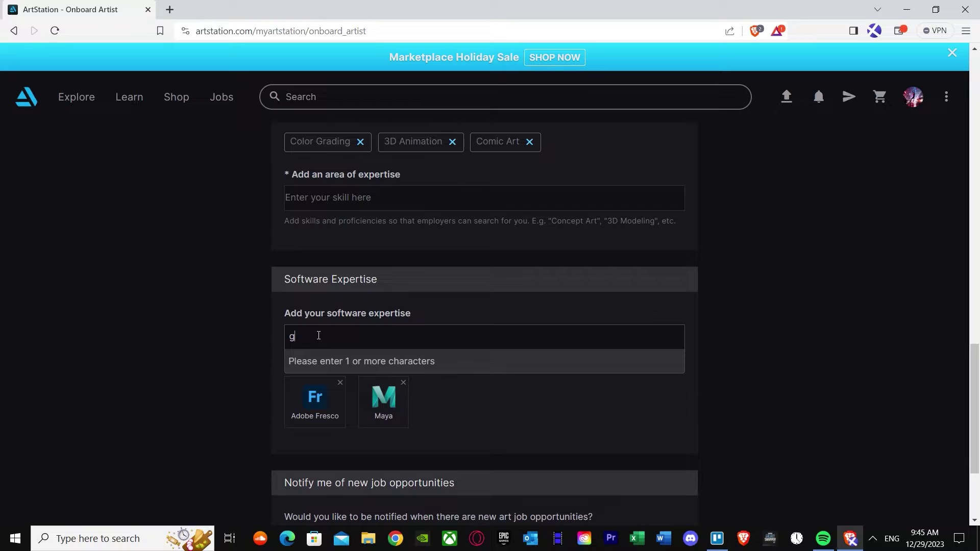
pyautogui.write('a')
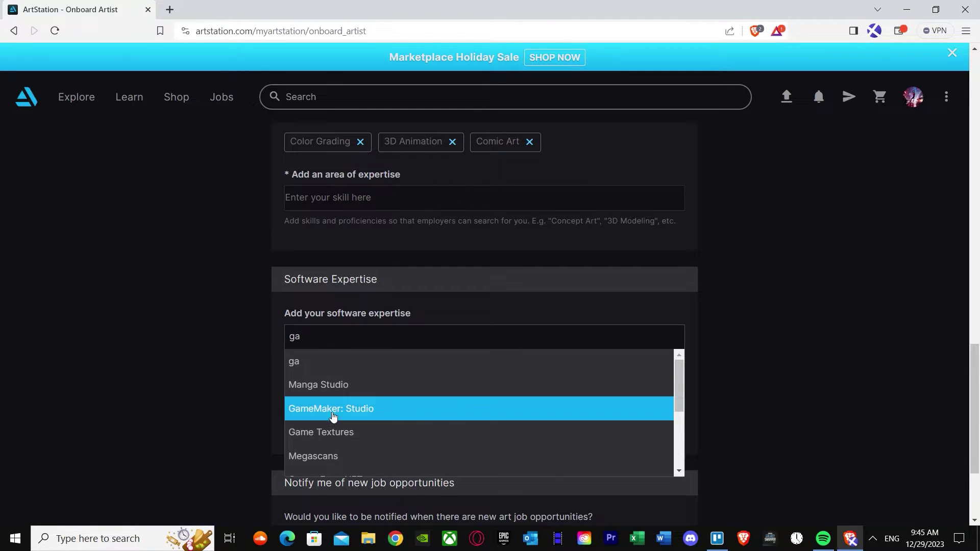
pyautogui.click(334, 414)
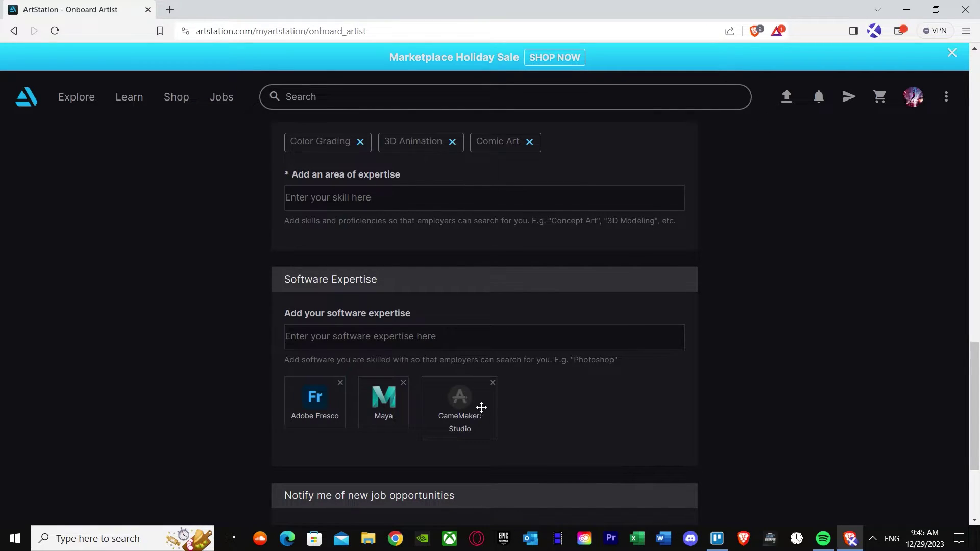
pyautogui.scroll(-3, 446, 390)
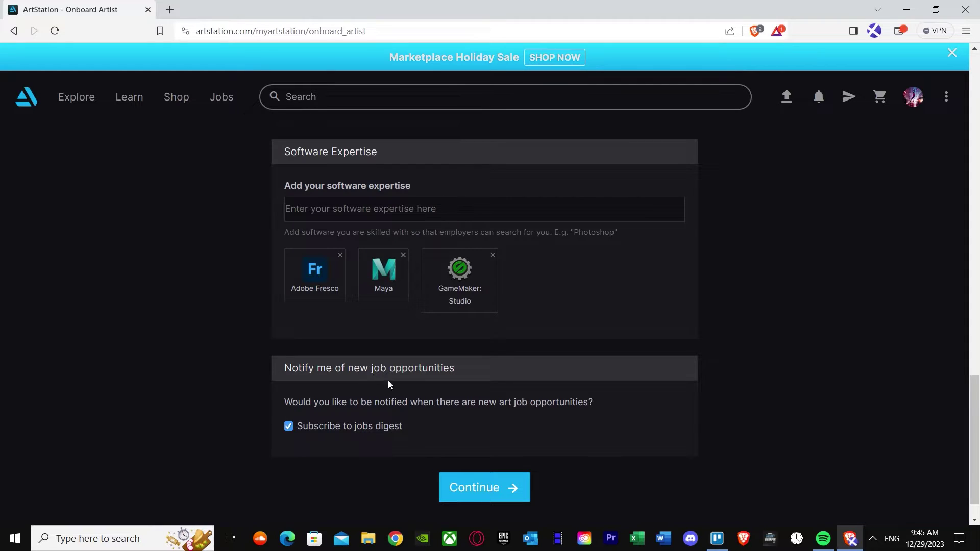
# - Submit the completed profile form with the Continue button
pyautogui.click(487, 488)
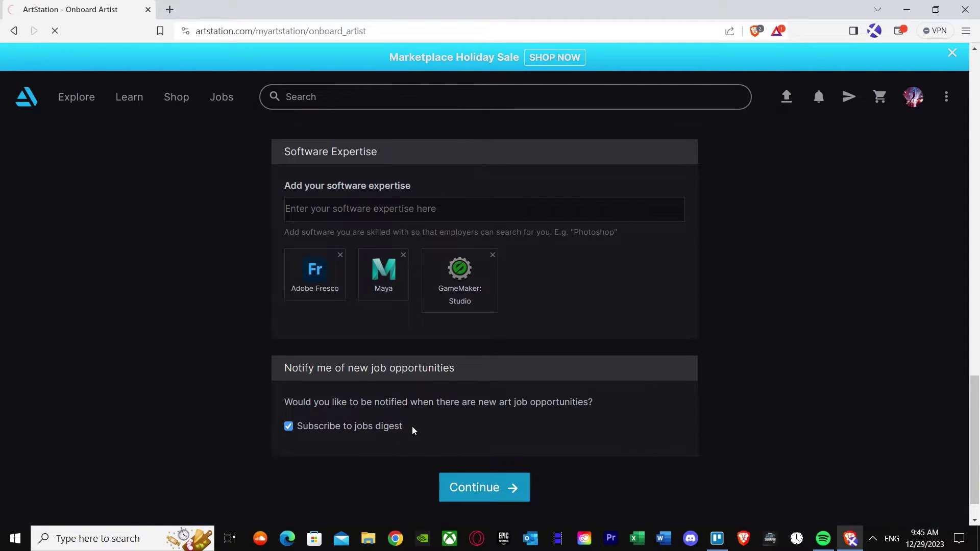
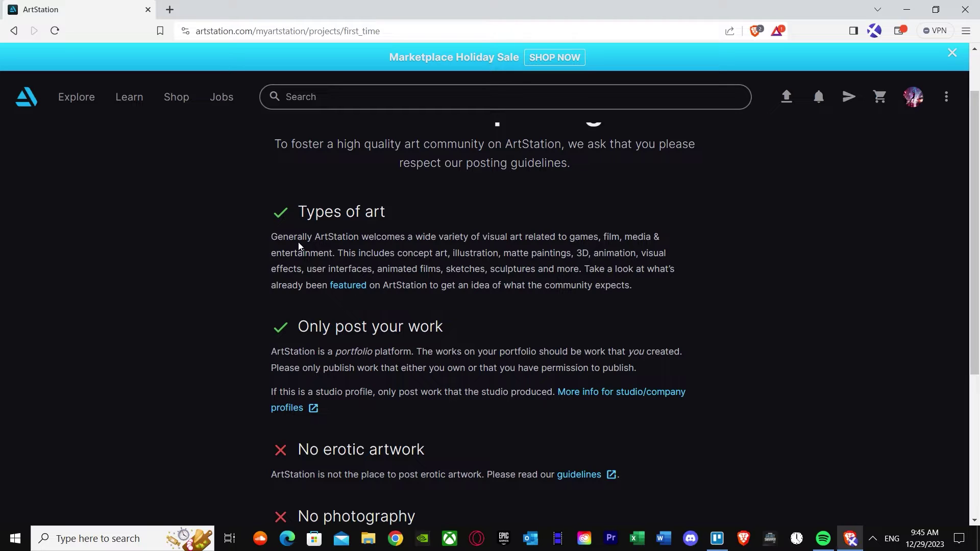
# - Scroll to the end of the posting guidelines and tick 'Ok, I got it'
pyautogui.scroll(-1, 338, 292)
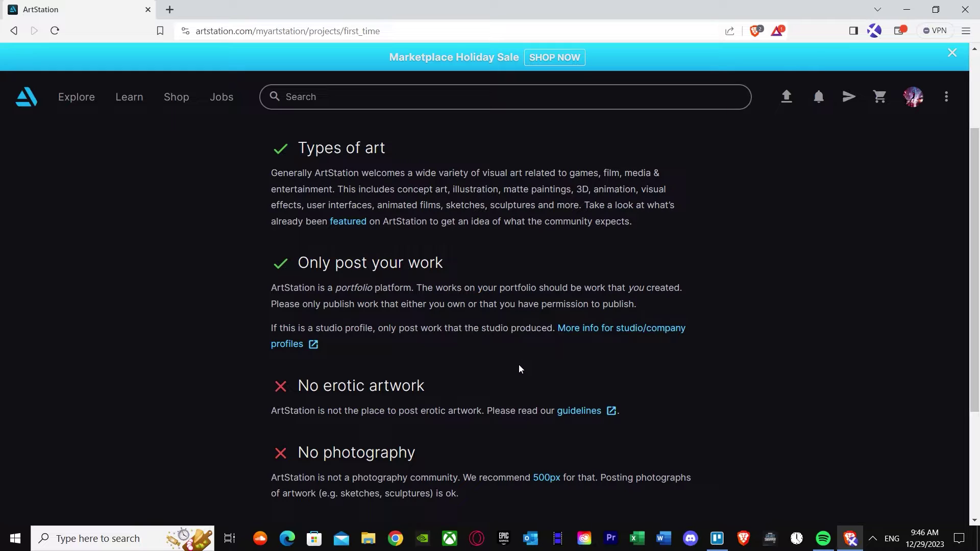
pyautogui.scroll(-3, 518, 366)
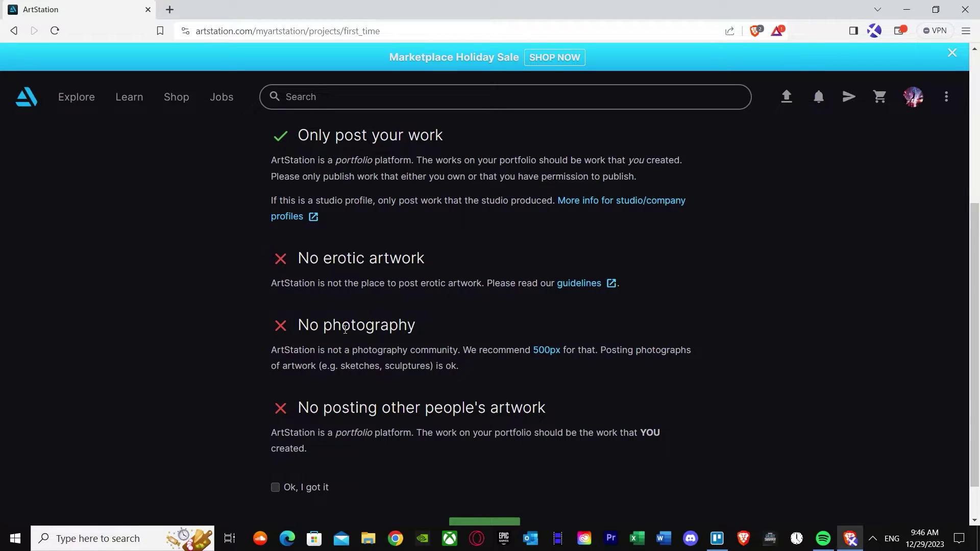
pyautogui.scroll(-1, 345, 329)
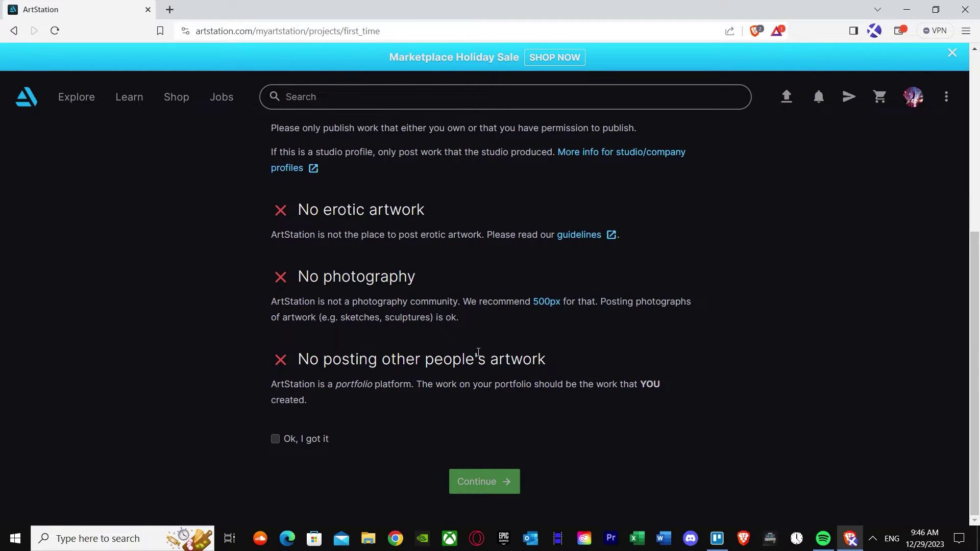
pyautogui.scroll(4, 459, 332)
pyautogui.scroll(-4, 393, 367)
pyautogui.click(275, 439)
# - Continue to the new artwork form and title it 'Spiderman swinging across', fixing the typo
pyautogui.click(480, 480)
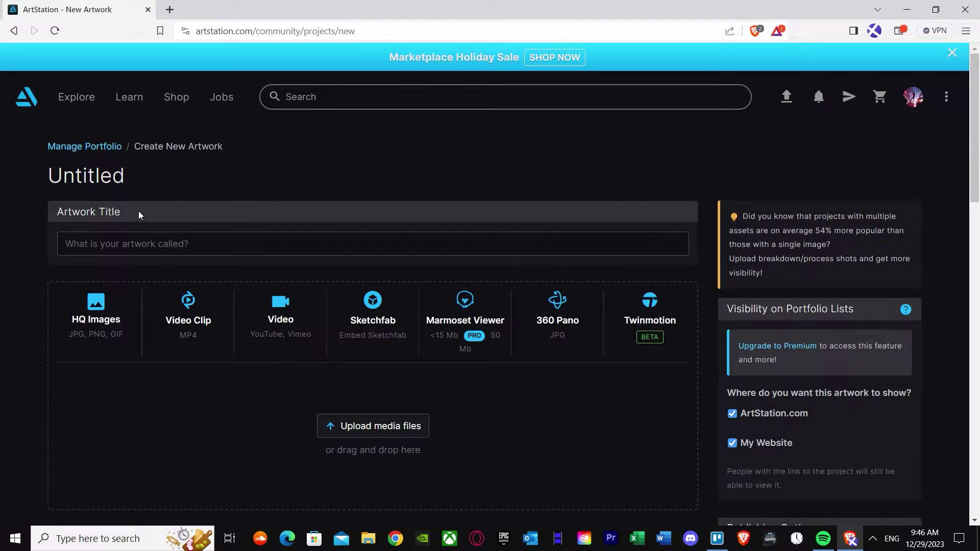
pyautogui.scroll(-15, 303, 286)
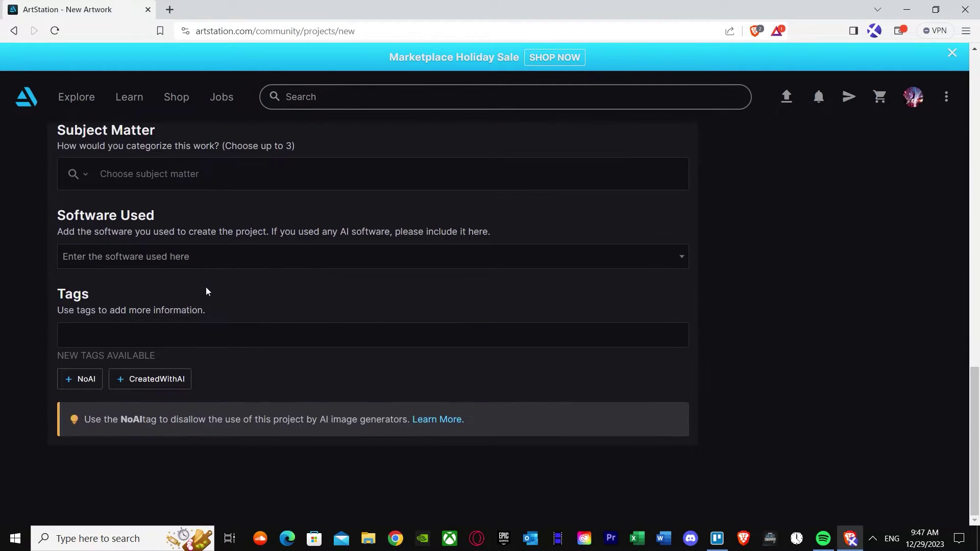
pyautogui.scroll(15, 209, 287)
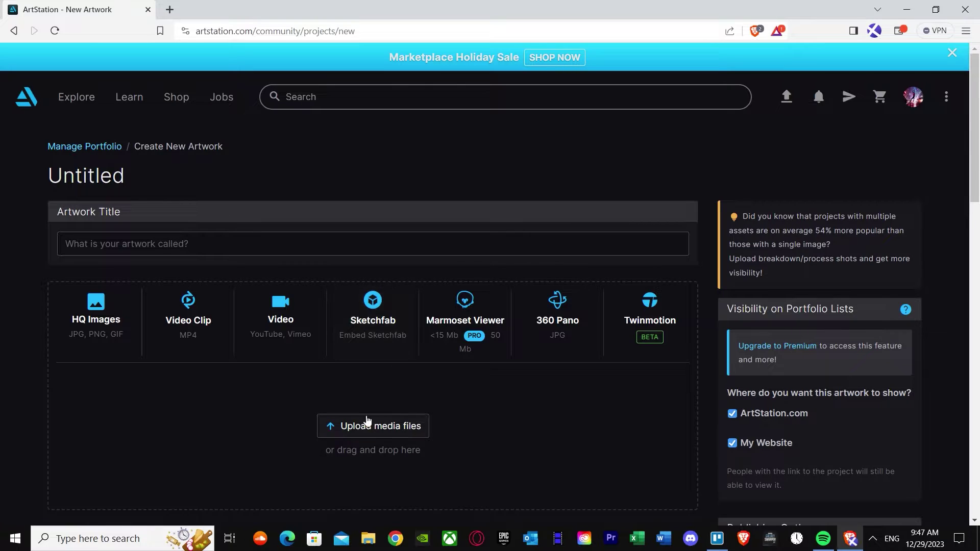
pyautogui.click(146, 238)
pyautogui.write('Sp')
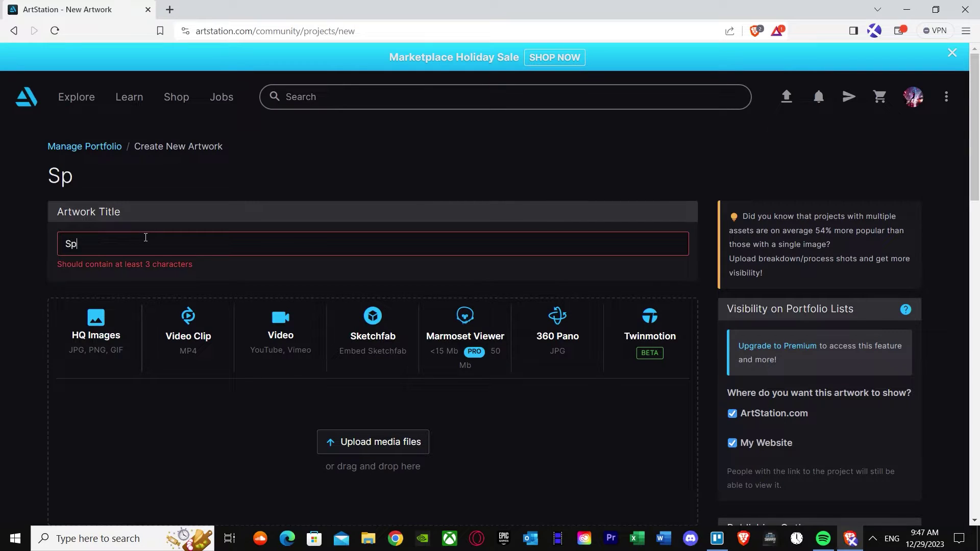
pyautogui.write('iderman ')
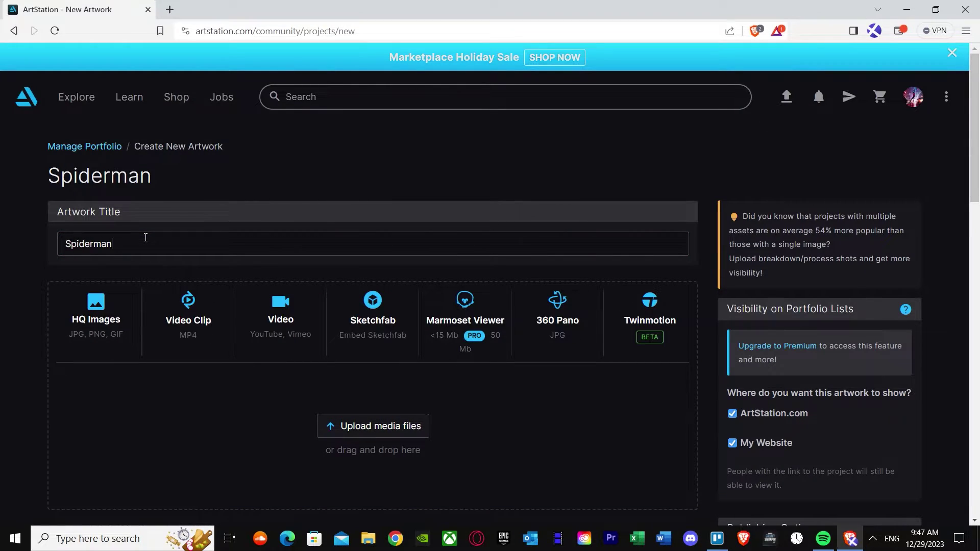
pyautogui.write('swinging acroos')
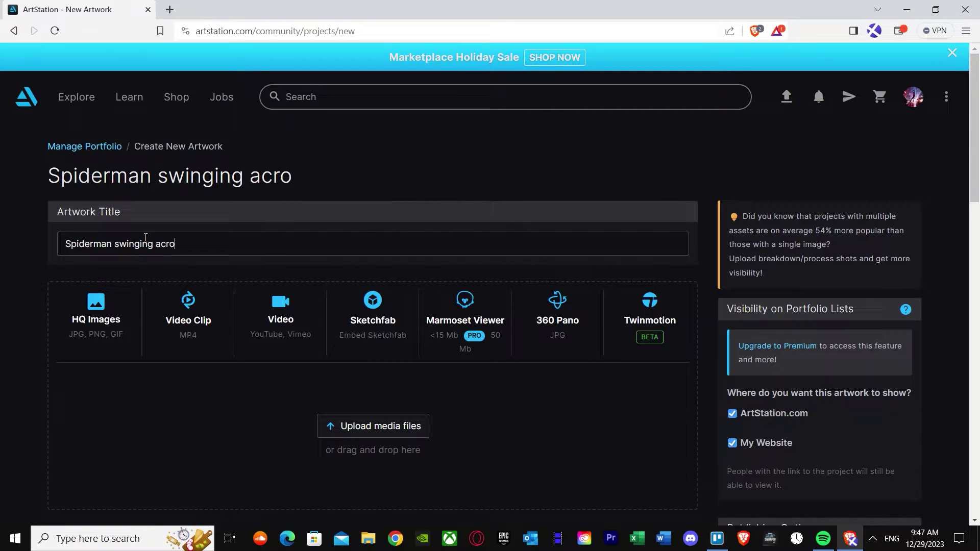
pyautogui.press('BackSpace')
pyautogui.press('BackSpace')
# - Complete the title with 'ss' and upload the Spider-Man 1920×1080 image file
pyautogui.write('ss')
pyautogui.click(350, 430)
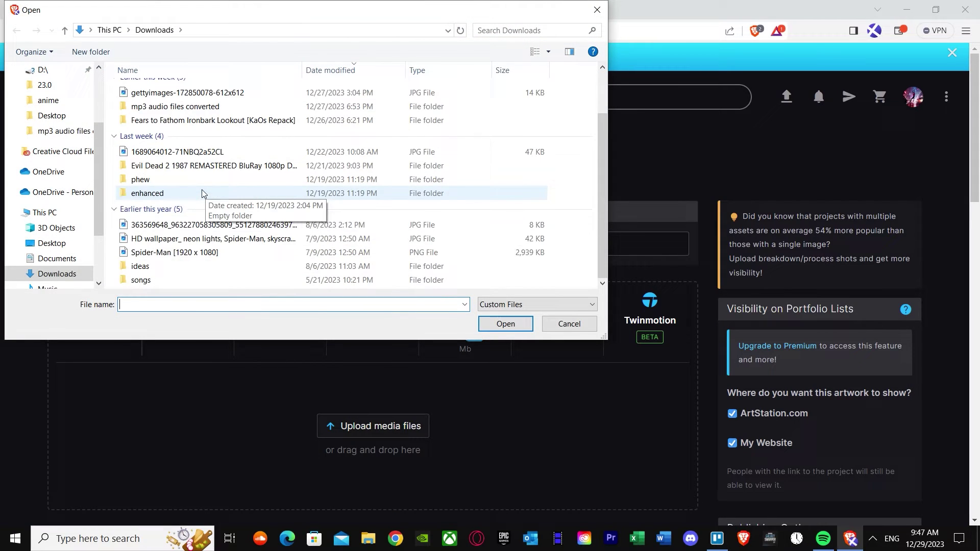
pyautogui.click(198, 252)
pyautogui.click(197, 239)
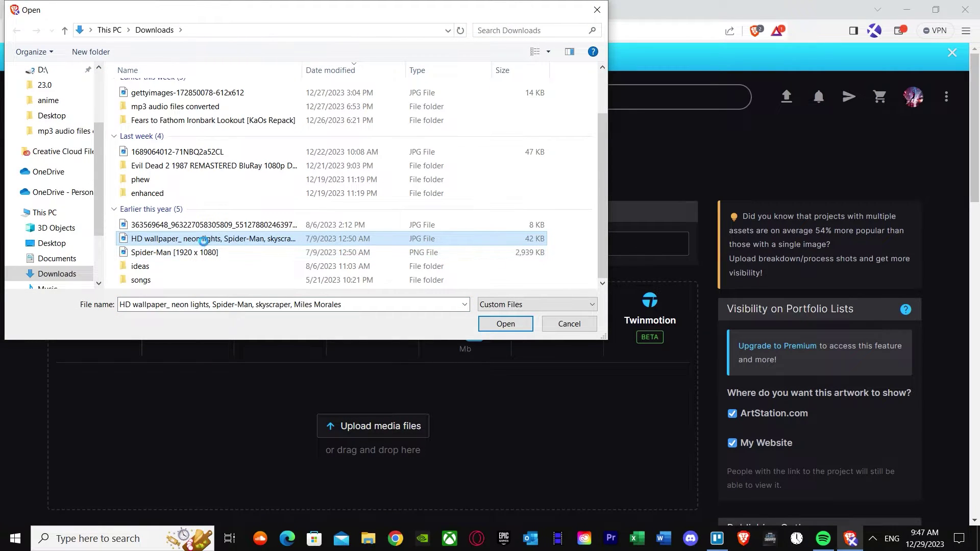
pyautogui.rightClick(199, 239)
pyautogui.click(240, 150)
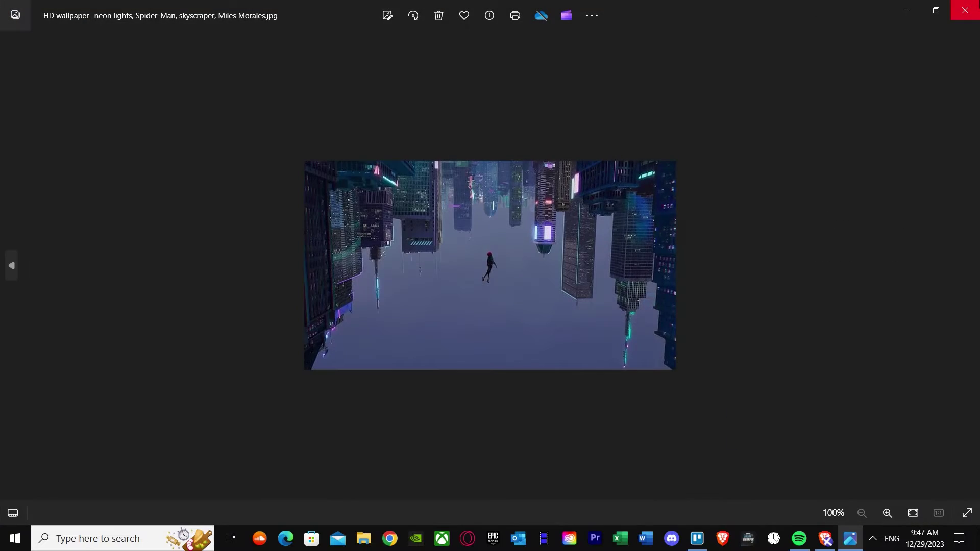
pyautogui.click(966, 9)
pyautogui.doubleClick(215, 238)
# - Review the uploaded image, cancelling an extra image upload and a download prompt
pyautogui.scroll(-3, 367, 309)
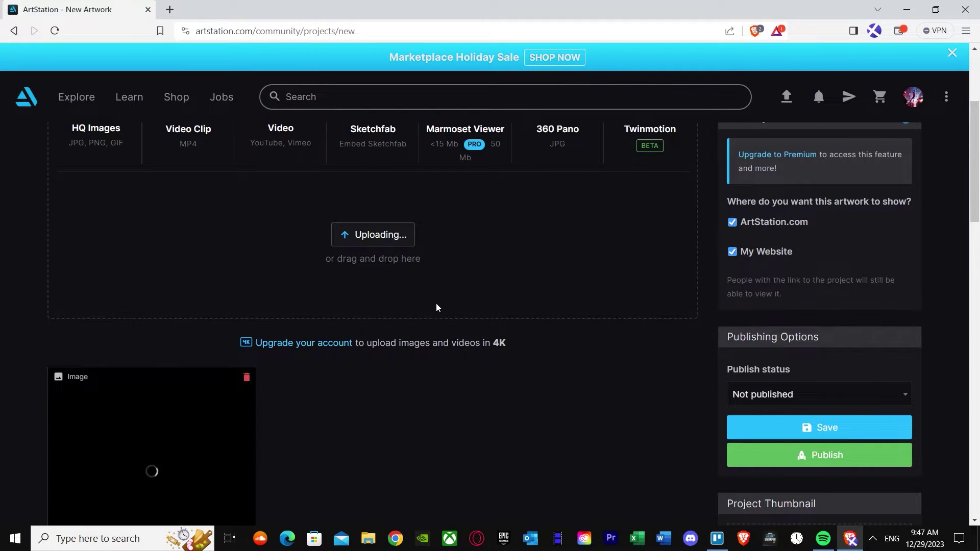
pyautogui.scroll(-2, 326, 350)
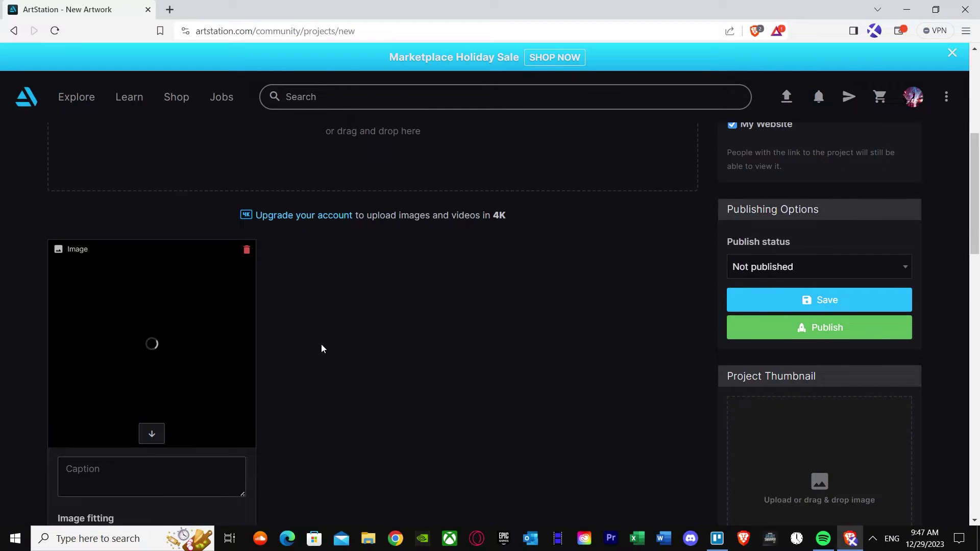
pyautogui.scroll(3, 321, 349)
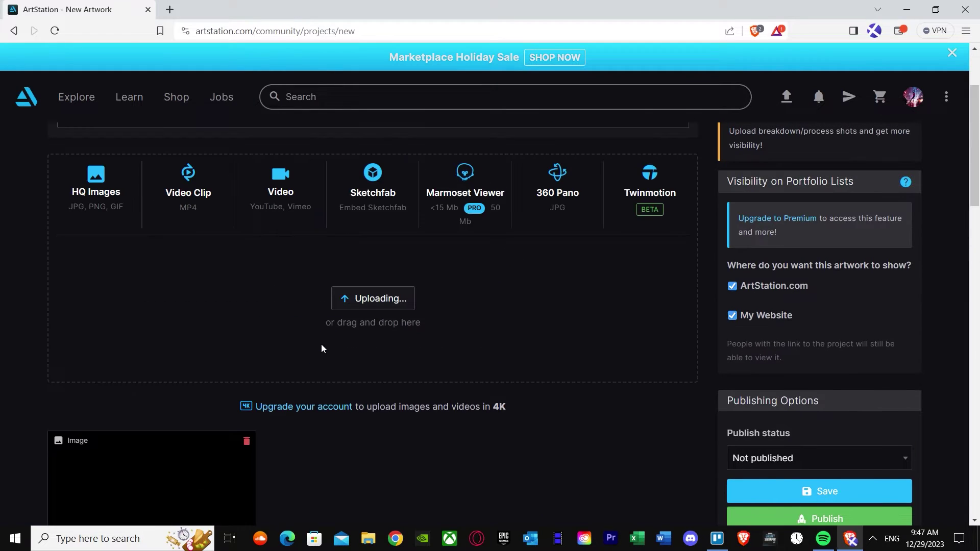
pyautogui.click(95, 190)
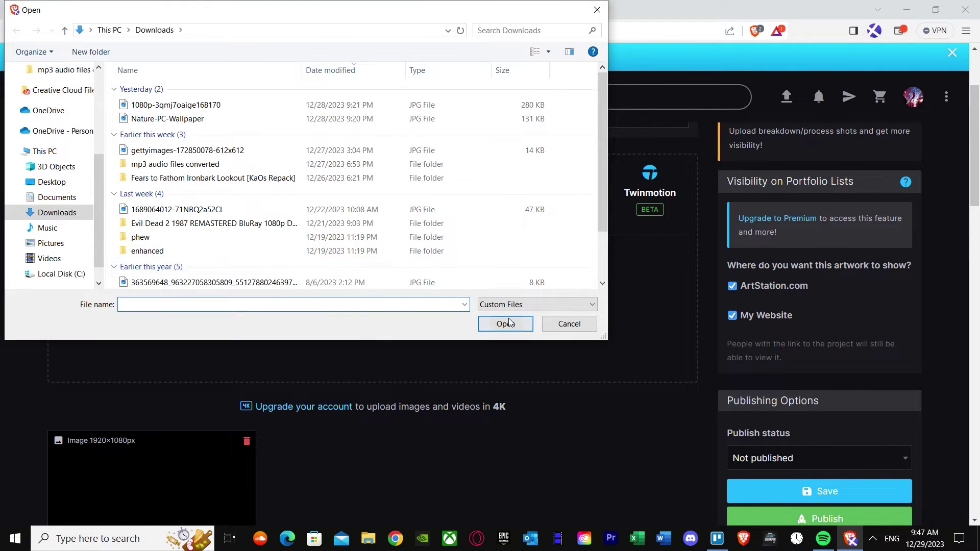
pyautogui.click(564, 327)
pyautogui.scroll(-2, 213, 389)
pyautogui.scroll(-5, 213, 389)
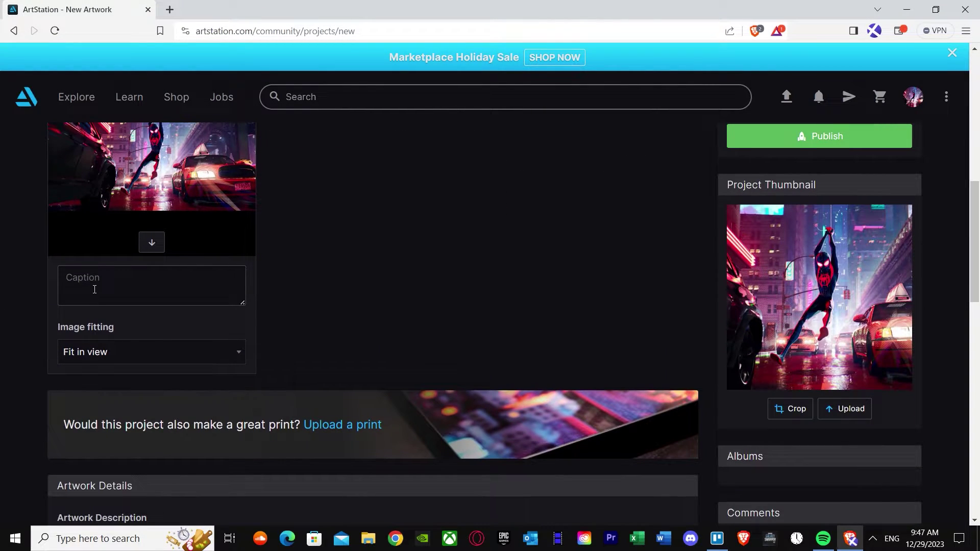
pyautogui.click(114, 287)
pyautogui.click(147, 245)
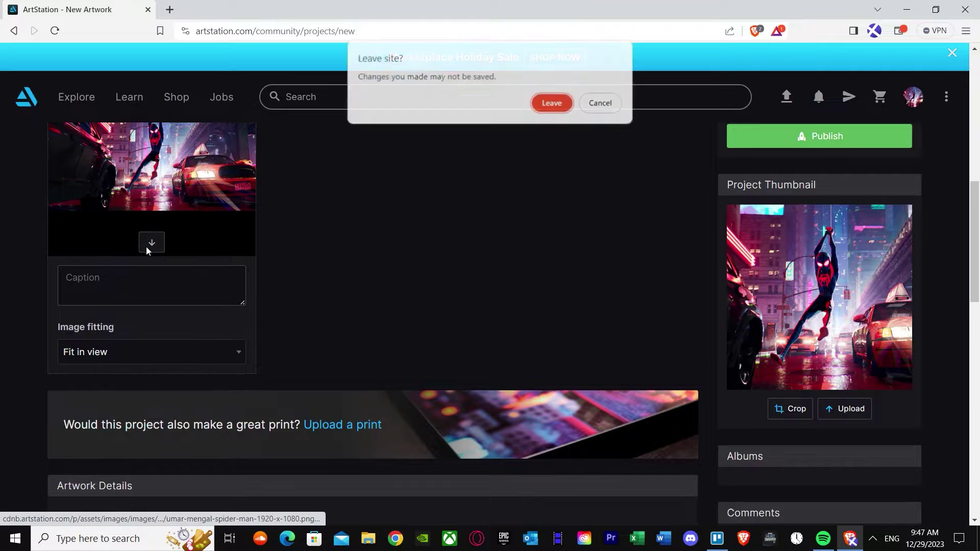
pyautogui.click(595, 96)
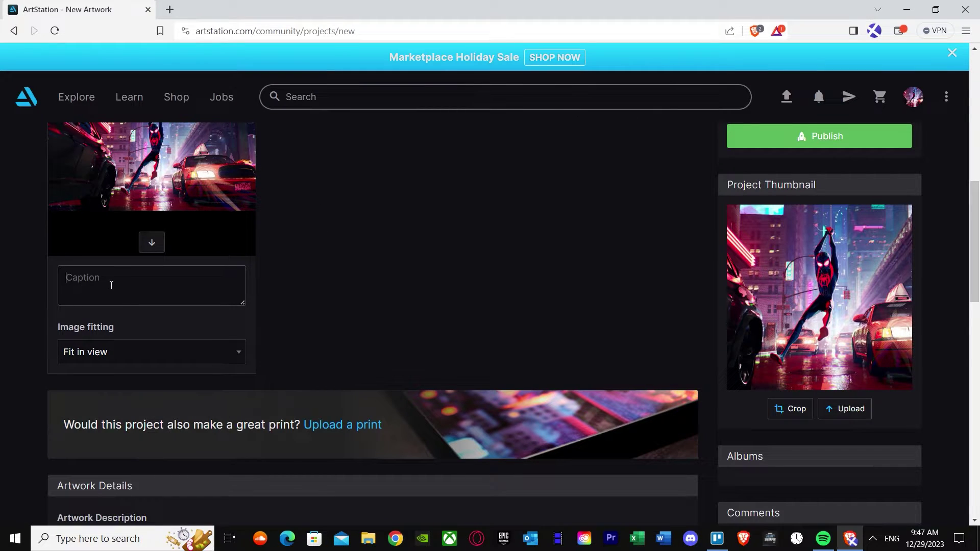
# - Copy the title heading and paste it as the image caption 'Spiderman swinging across'
pyautogui.scroll(10, 123, 284)
pyautogui.moveTo(321, 182); pyautogui.dragTo(41, 179)
pyautogui.rightClick(71, 177)
pyautogui.click(92, 183)
pyautogui.scroll(-9, 109, 228)
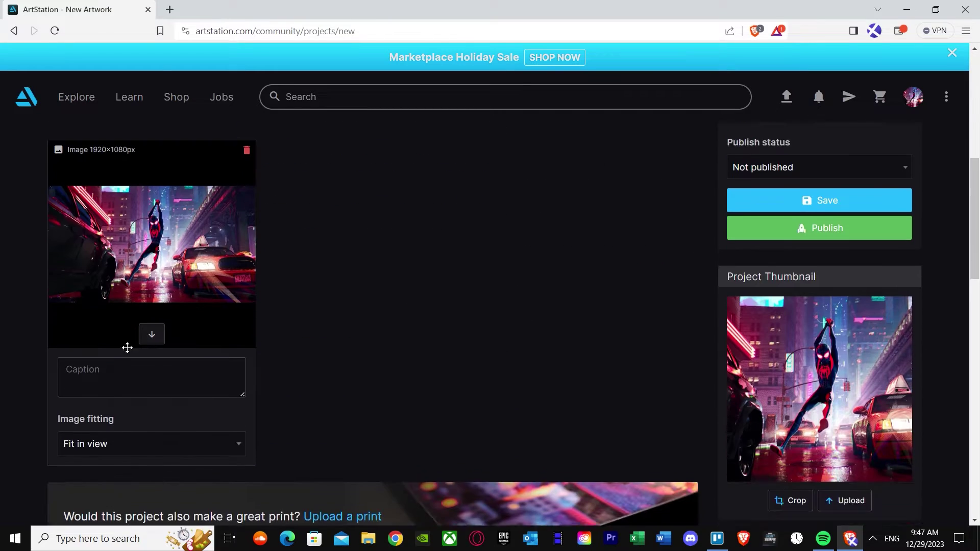
pyautogui.rightClick(113, 350)
pyautogui.click(144, 231)
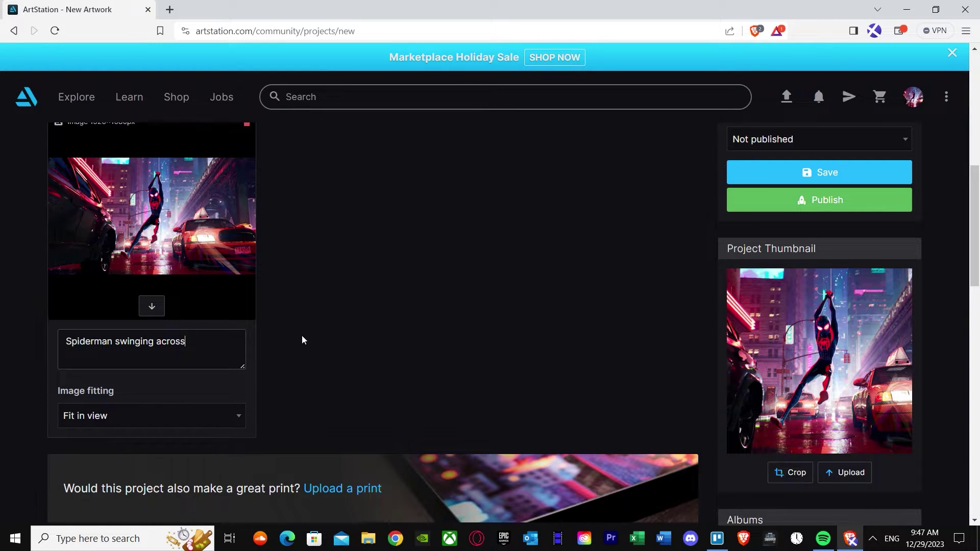
pyautogui.scroll(9, 302, 340)
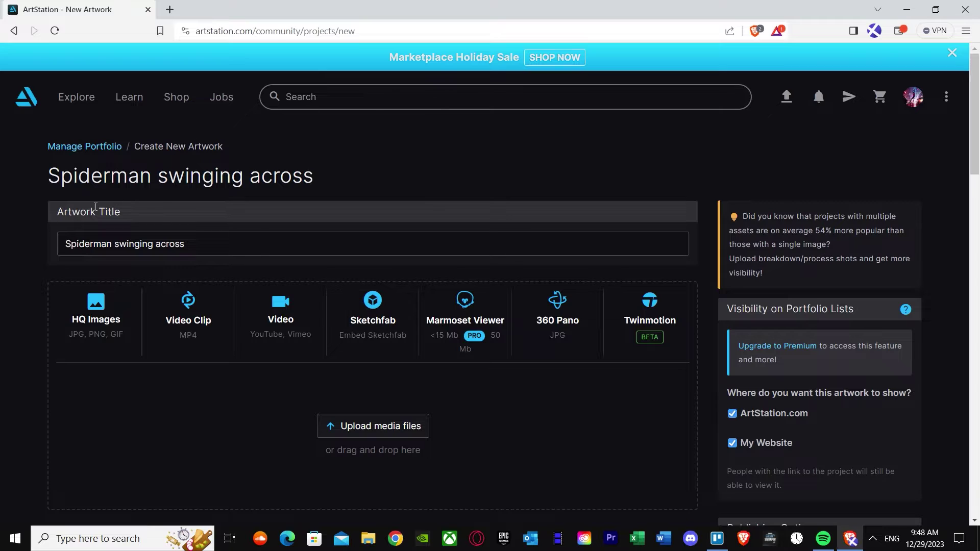
pyautogui.scroll(-10, 146, 242)
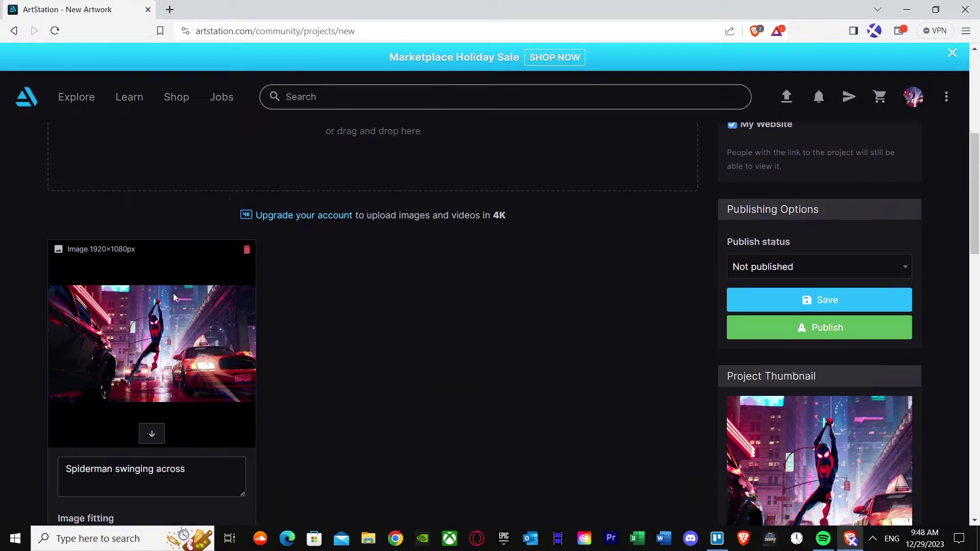
pyautogui.scroll(-3, 190, 321)
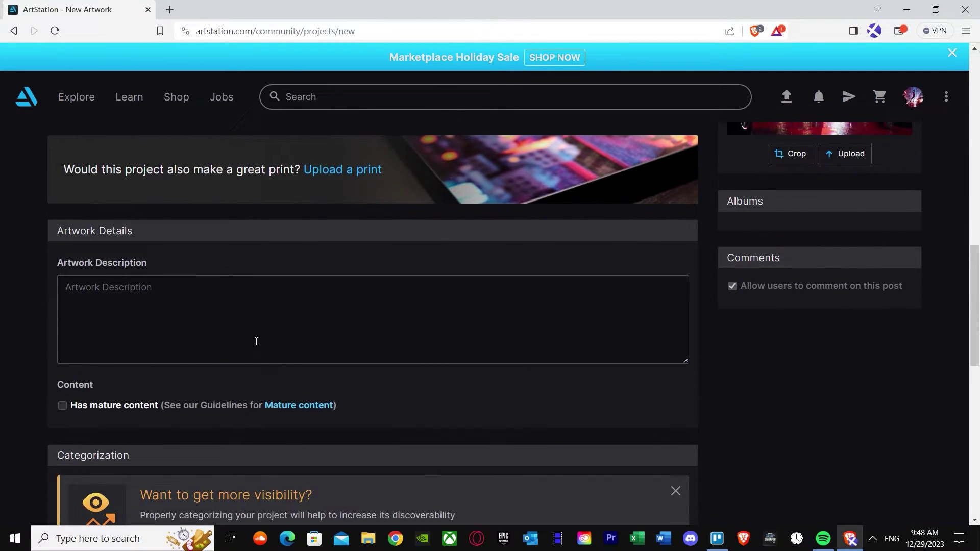
pyautogui.click(205, 310)
# - Search 'chatgpt' in a new browser tab and open the ChatGPT site
pyautogui.click(170, 9)
pyautogui.write('chatgpt')
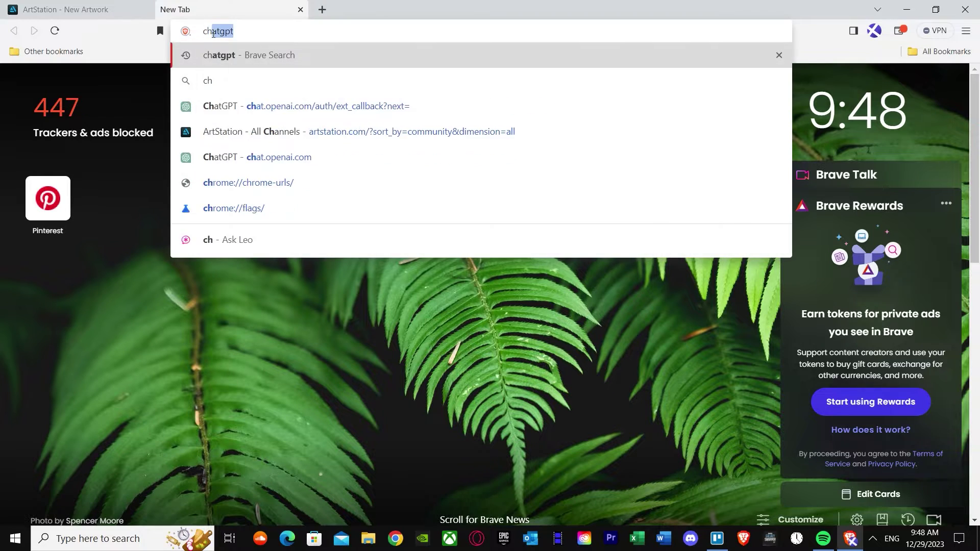
pyautogui.press('Return')
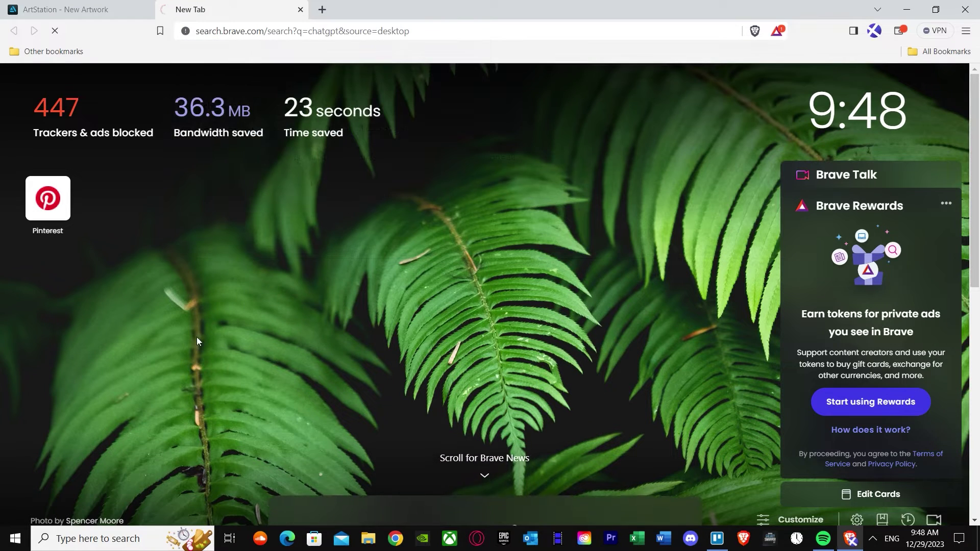
pyautogui.scroll(-10, 219, 350)
pyautogui.scroll(1, 171, 242)
pyautogui.scroll(1, 171, 242)
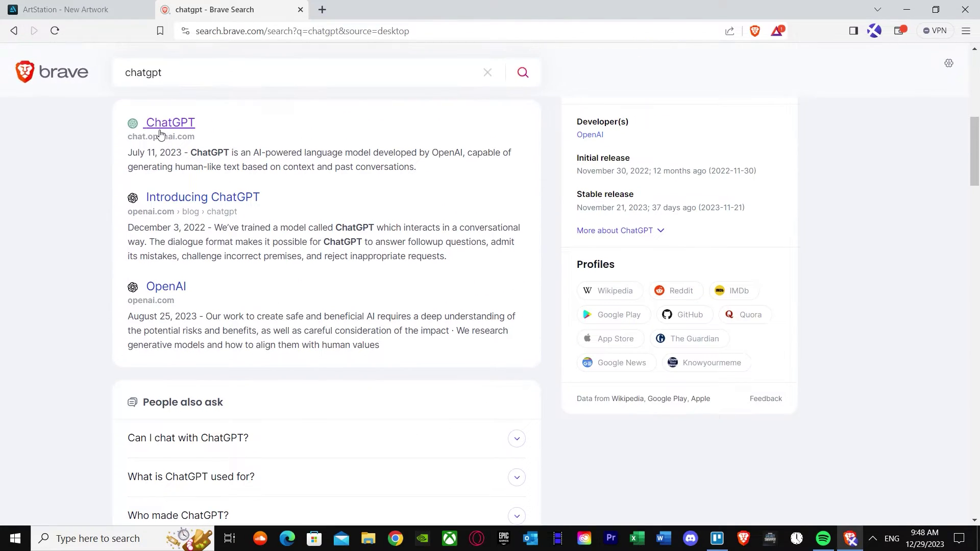
pyautogui.click(158, 124)
pyautogui.click(66, 9)
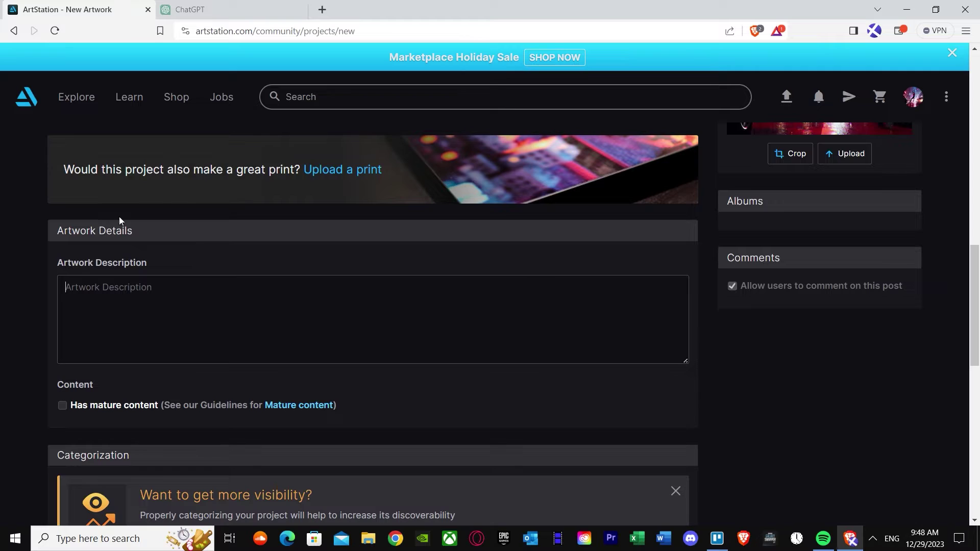
pyautogui.click(208, 10)
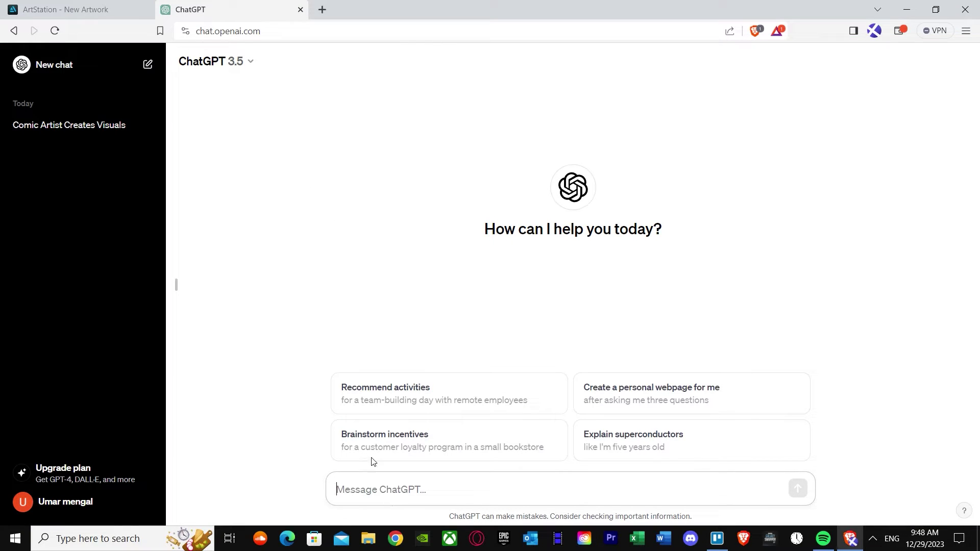
pyautogui.click(66, 9)
pyautogui.click(207, 10)
# - Ask ChatGPT for a 'Spiderman swinging across summary', copy the reply, and return to ArtStation
pyautogui.rightClick(398, 495)
pyautogui.moveTo(421, 467)
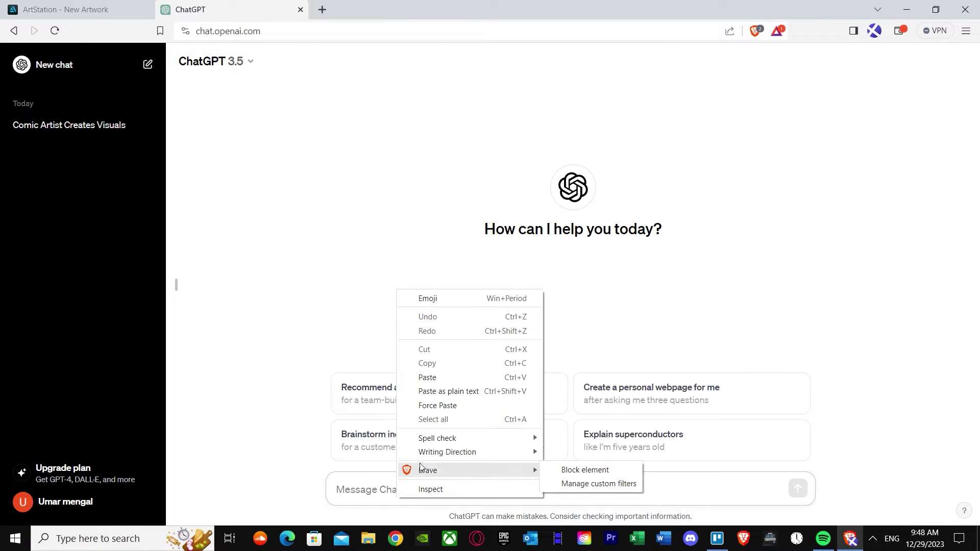
pyautogui.click(426, 378)
pyautogui.write('swinging across s')
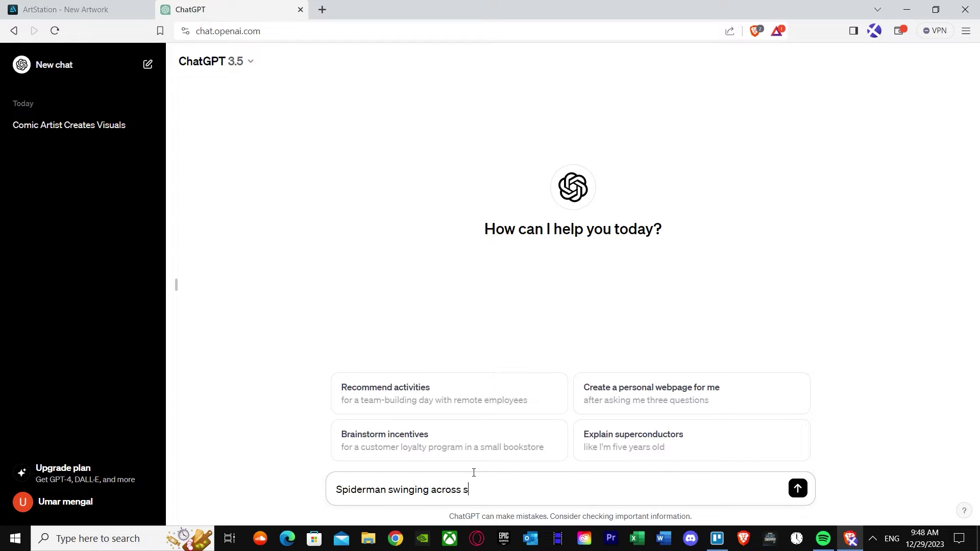
pyautogui.write('ummary')
pyautogui.press('Return')
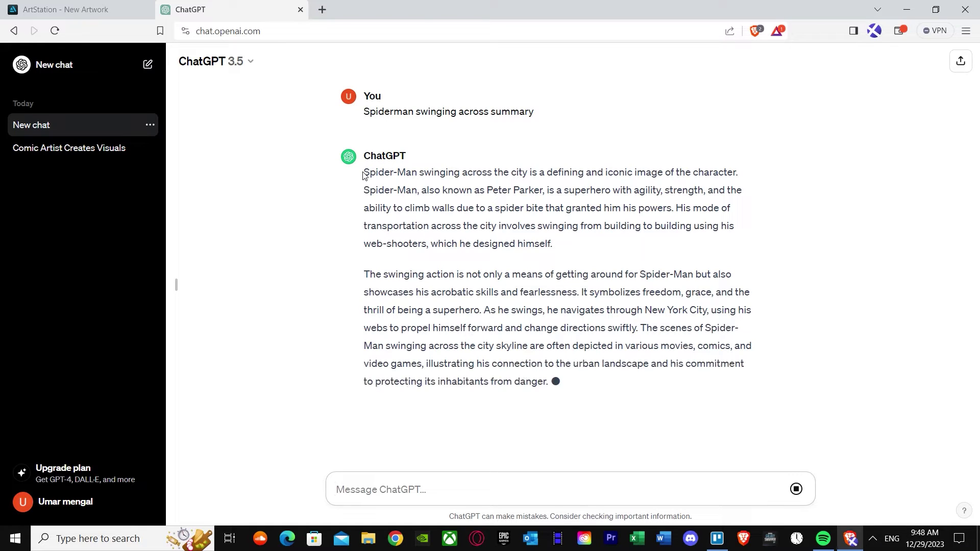
pyautogui.moveTo(366, 174); pyautogui.dragTo(735, 378)
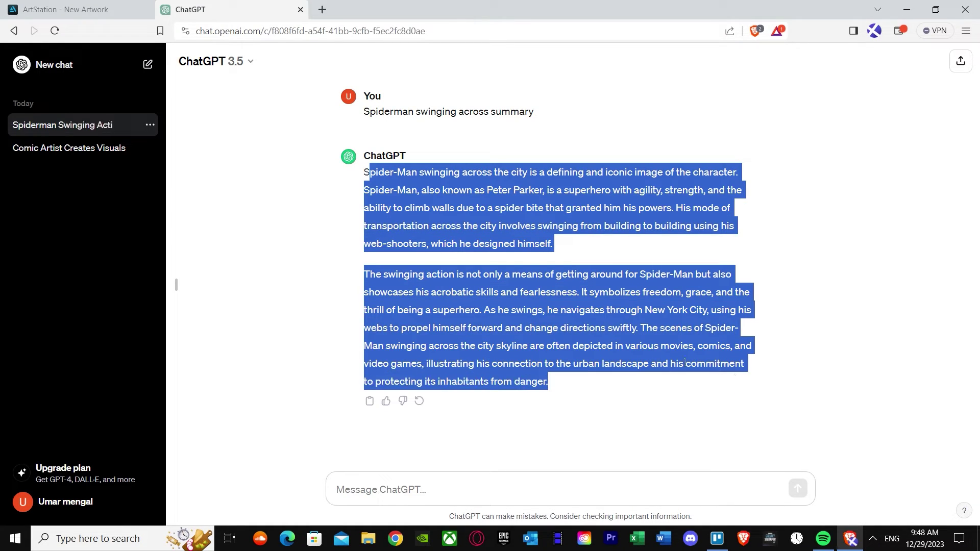
pyautogui.click(330, 191)
pyautogui.moveTo(364, 174); pyautogui.dragTo(669, 391)
pyautogui.rightClick(536, 313)
pyautogui.click(560, 324)
pyautogui.click(67, 10)
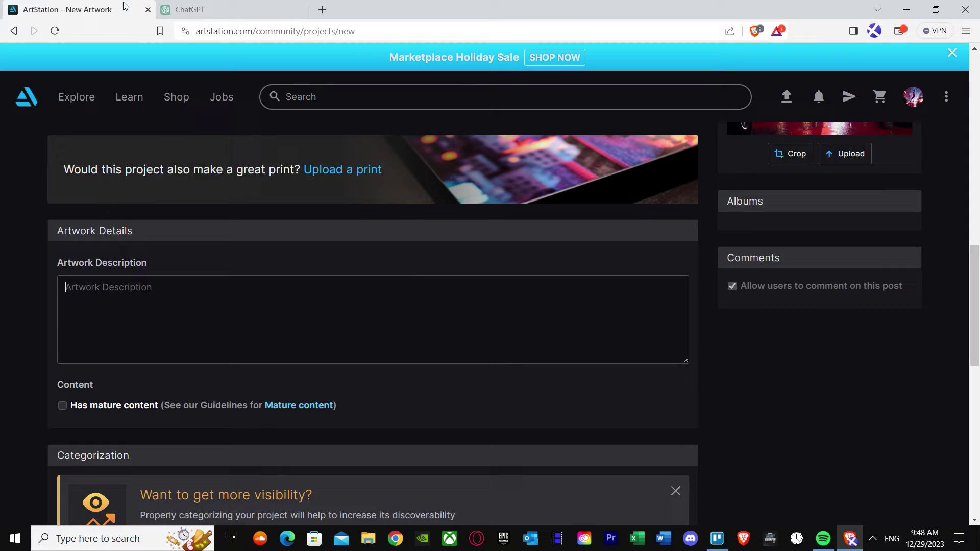
# - Paste the ChatGPT Spider-Man summary into the Artwork Description box
pyautogui.rightClick(97, 309)
pyautogui.click(137, 391)
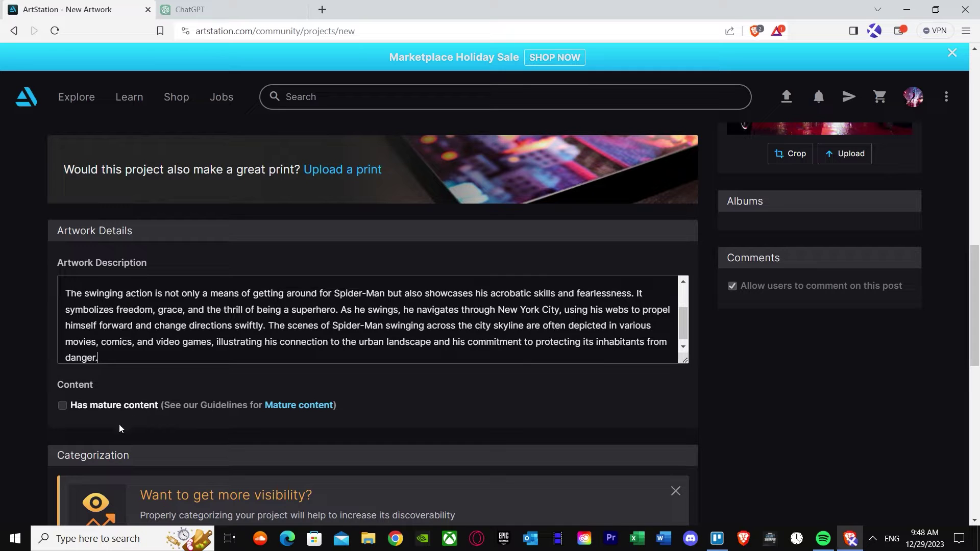
pyautogui.scroll(1, 123, 426)
pyautogui.scroll(-4, 130, 434)
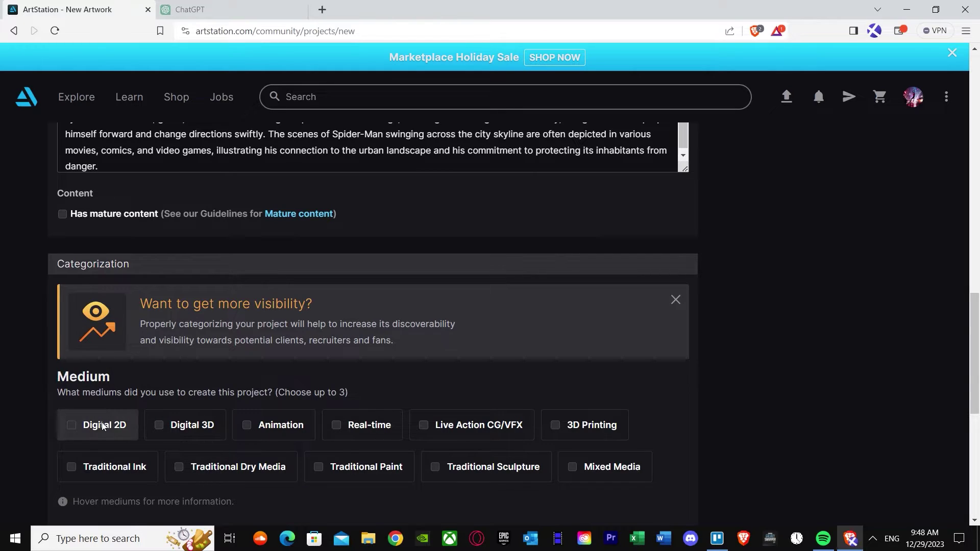
# - Tick the Animation, Digital 3D and Mixed Media checkboxes under Medium
pyautogui.moveTo(130, 416)
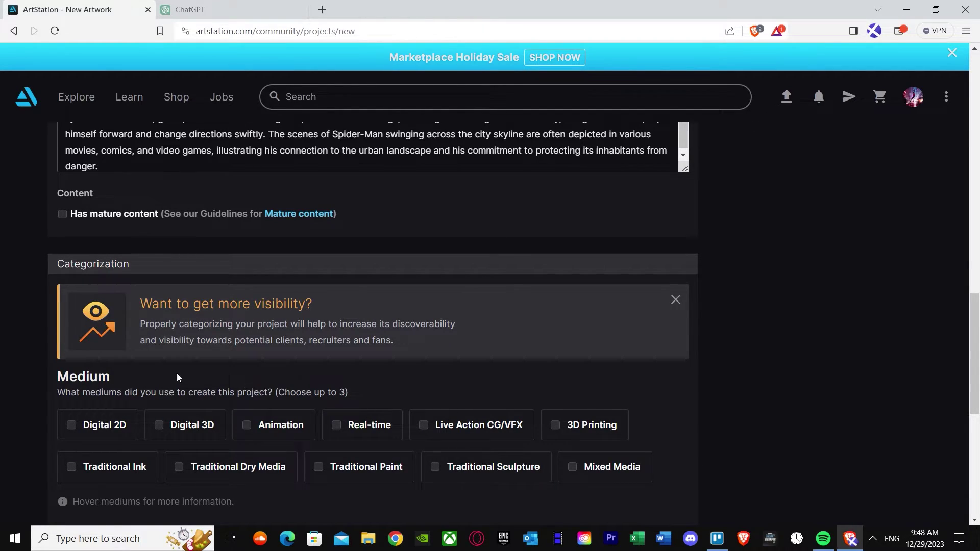
pyautogui.scroll(15, 185, 379)
pyautogui.scroll(-12, 185, 378)
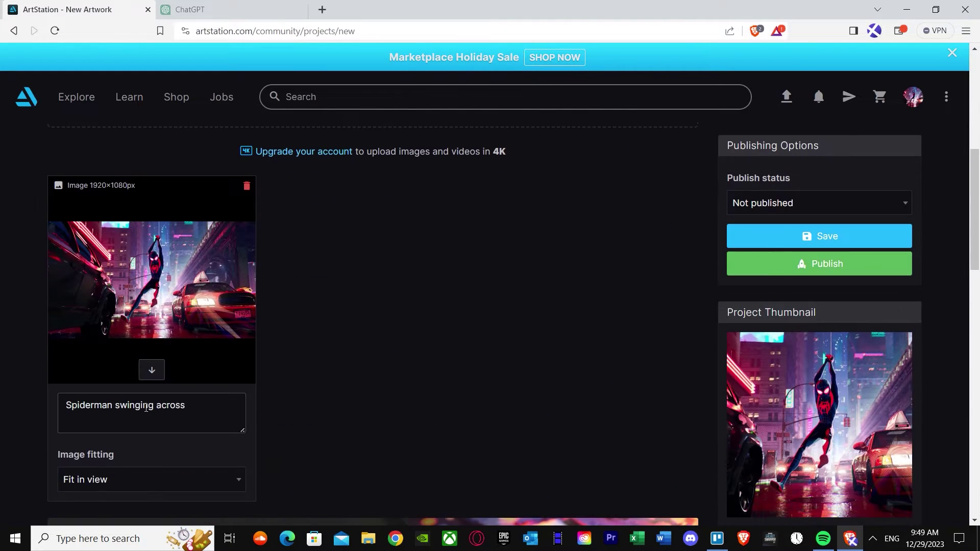
pyautogui.scroll(-9, 259, 396)
pyautogui.scroll(1, 283, 283)
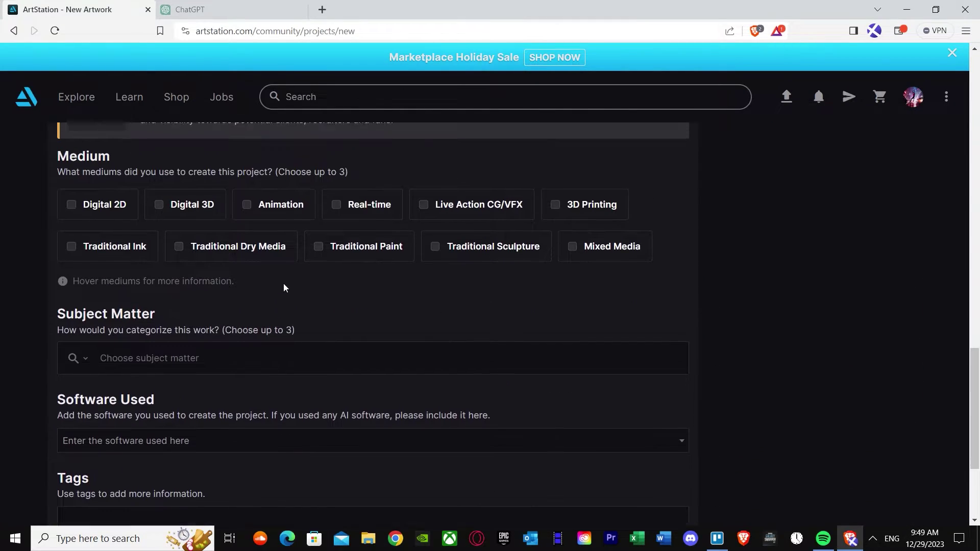
pyautogui.click(247, 234)
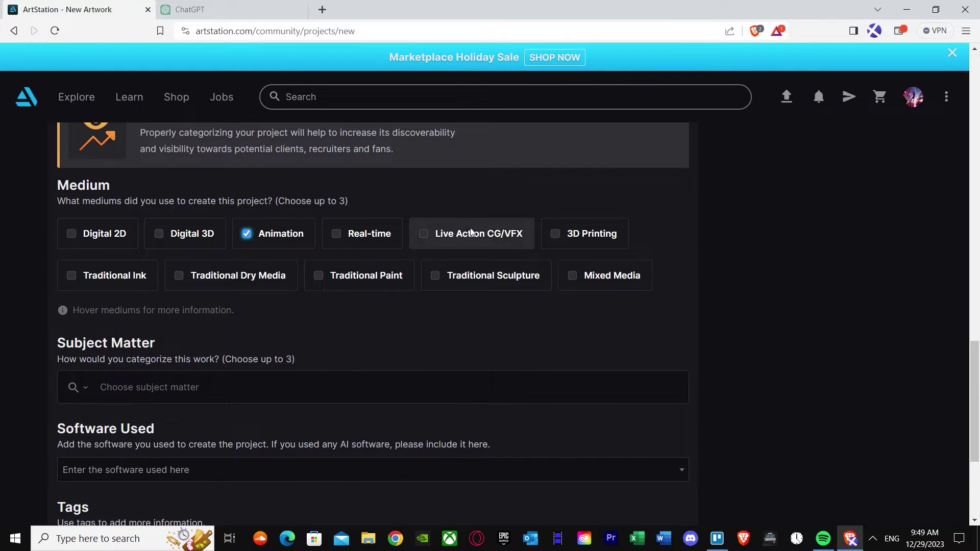
pyautogui.moveTo(470, 230)
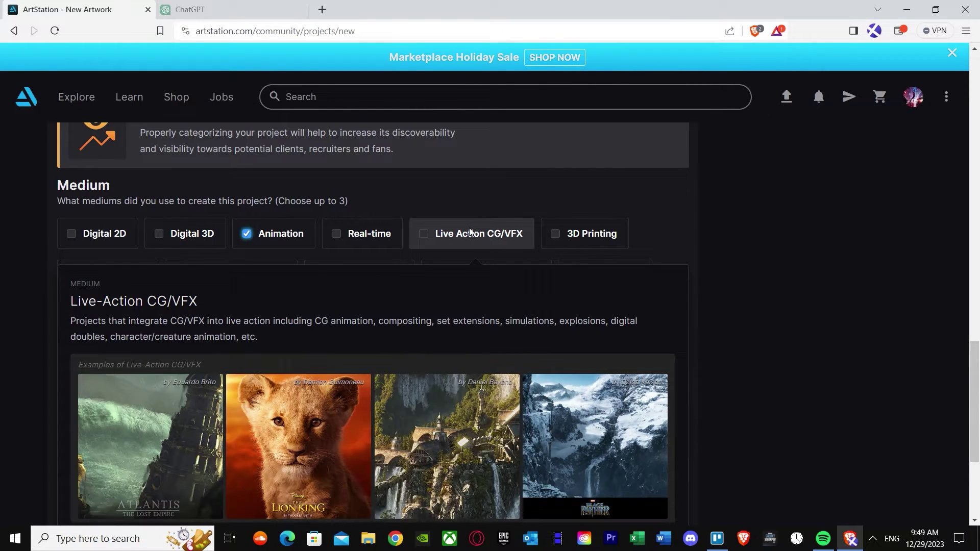
pyautogui.moveTo(345, 236)
pyautogui.moveTo(287, 236)
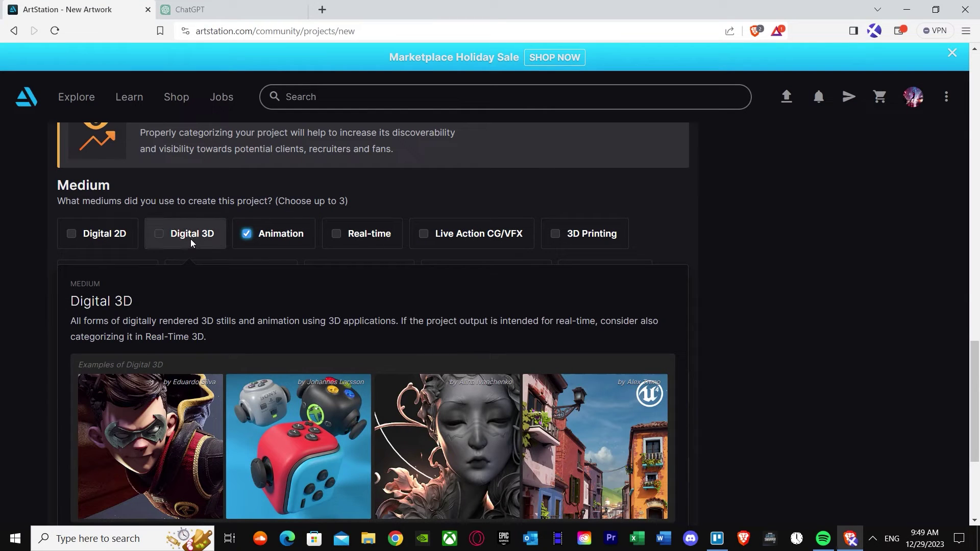
pyautogui.click(155, 234)
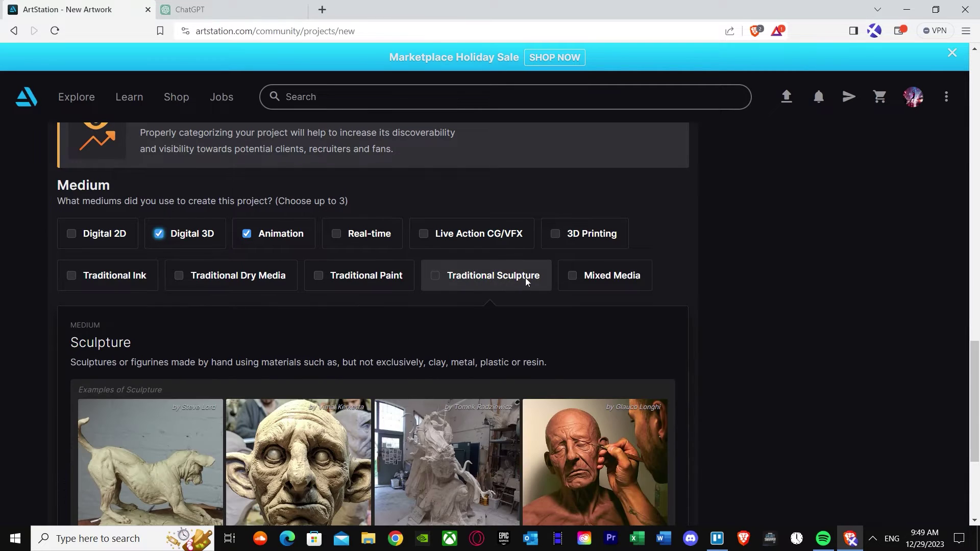
pyautogui.moveTo(570, 274)
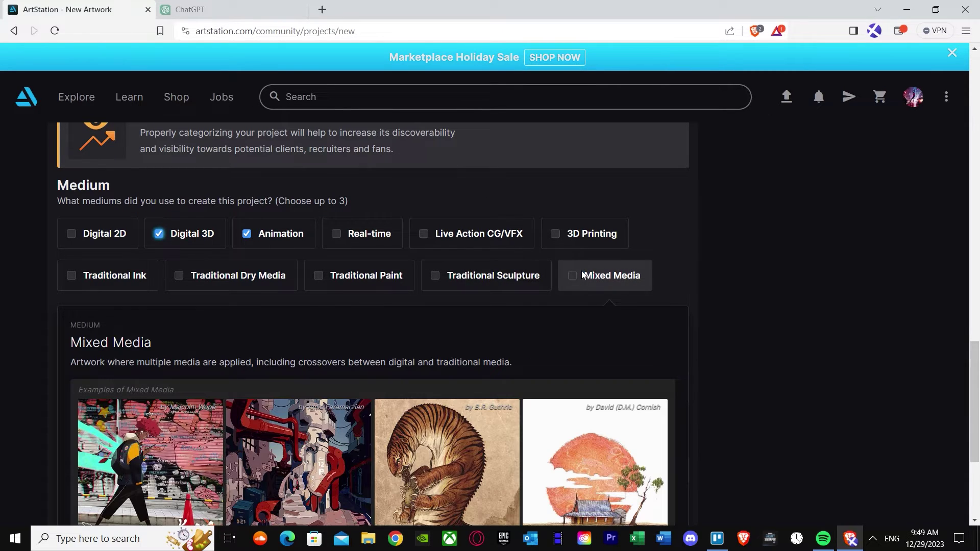
pyautogui.click(560, 277)
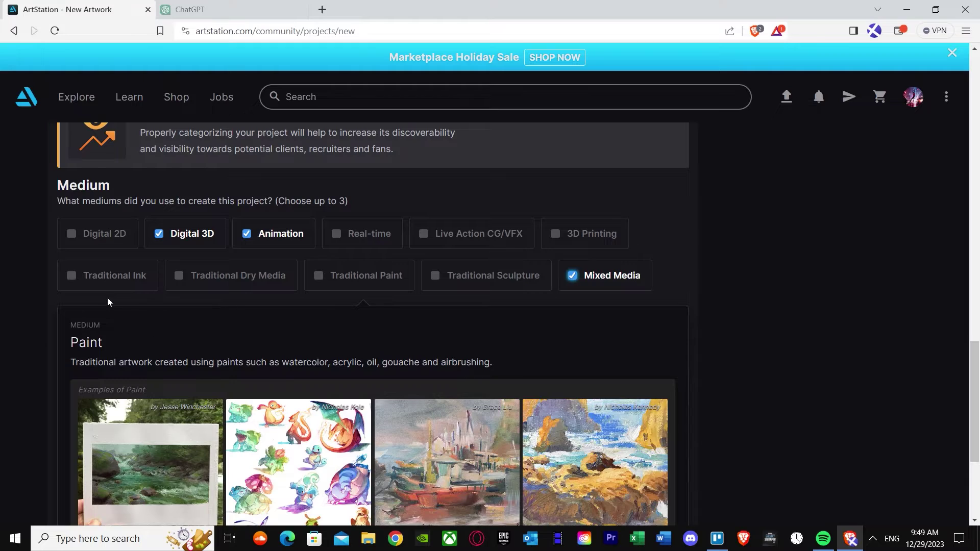
# - Add Character Animation, Fan Art and Fantasy from the Subject Matter dropdown
pyautogui.scroll(-3, 22, 288)
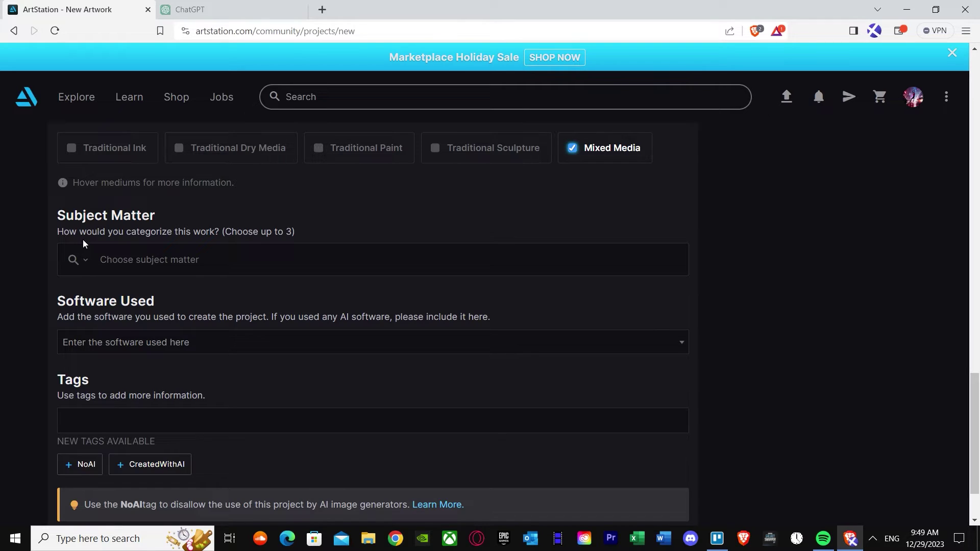
pyautogui.click(91, 266)
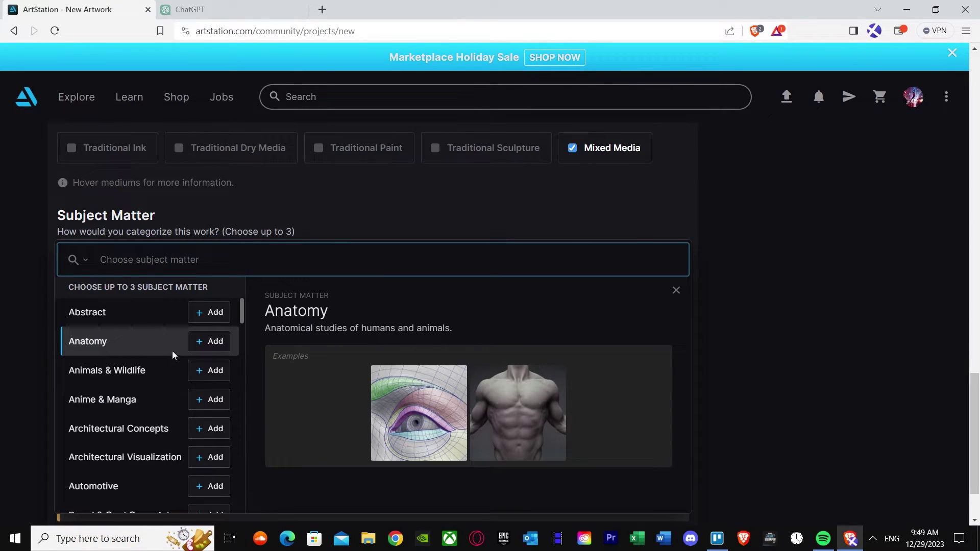
pyautogui.scroll(-2, 181, 396)
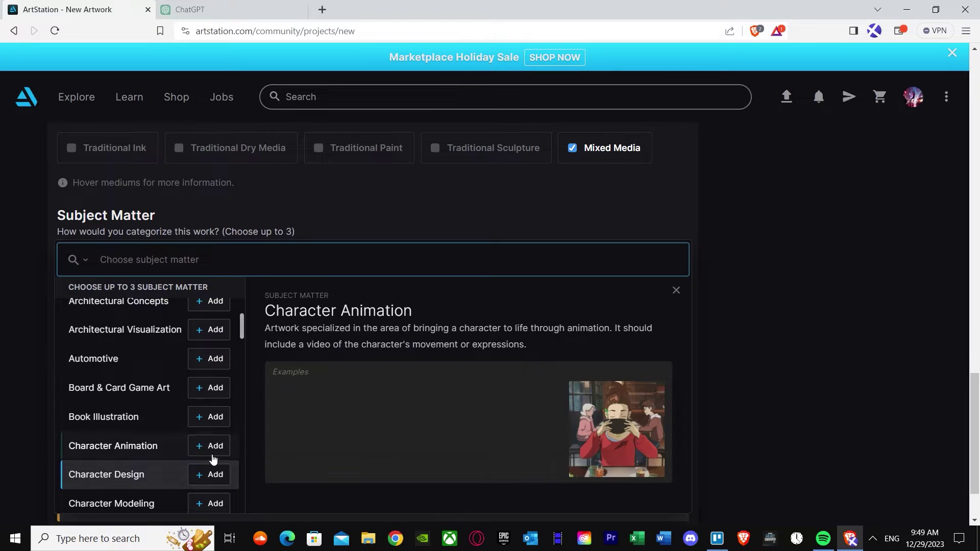
pyautogui.click(210, 446)
pyautogui.scroll(-3, 207, 482)
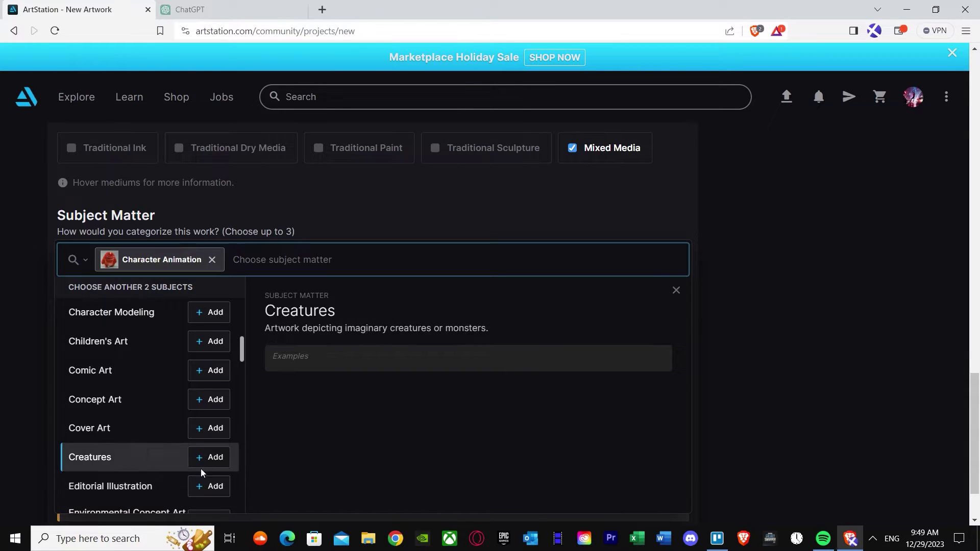
pyautogui.scroll(-1, 198, 434)
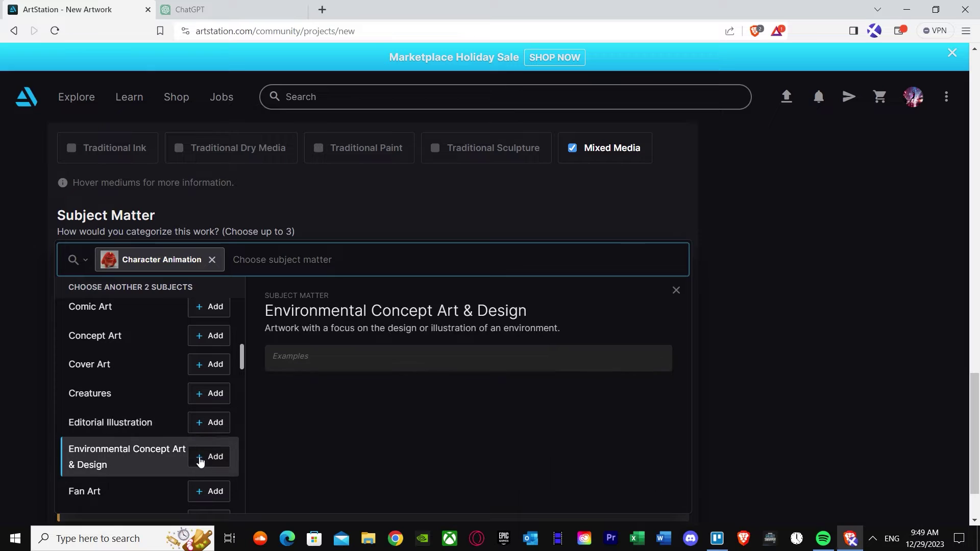
pyautogui.click(201, 491)
pyautogui.scroll(-1, 176, 433)
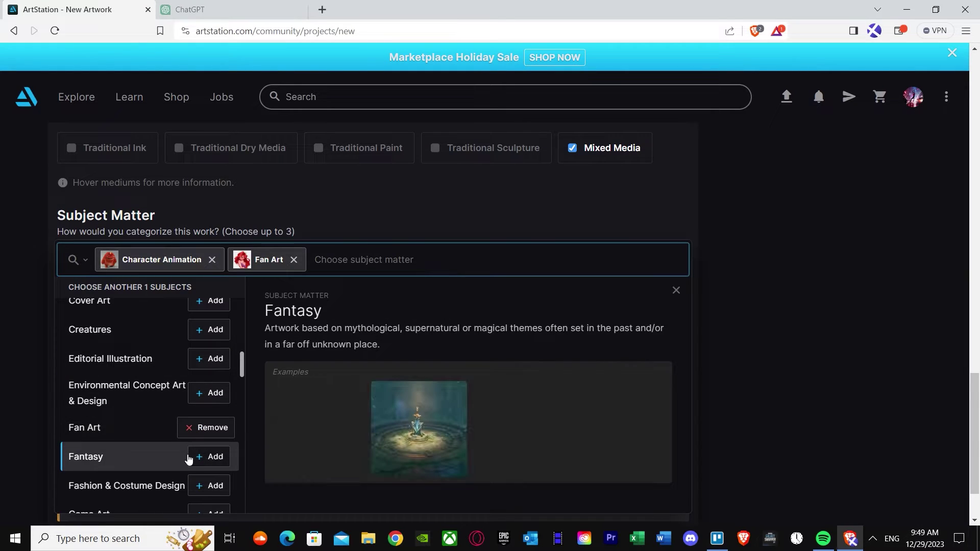
pyautogui.click(199, 458)
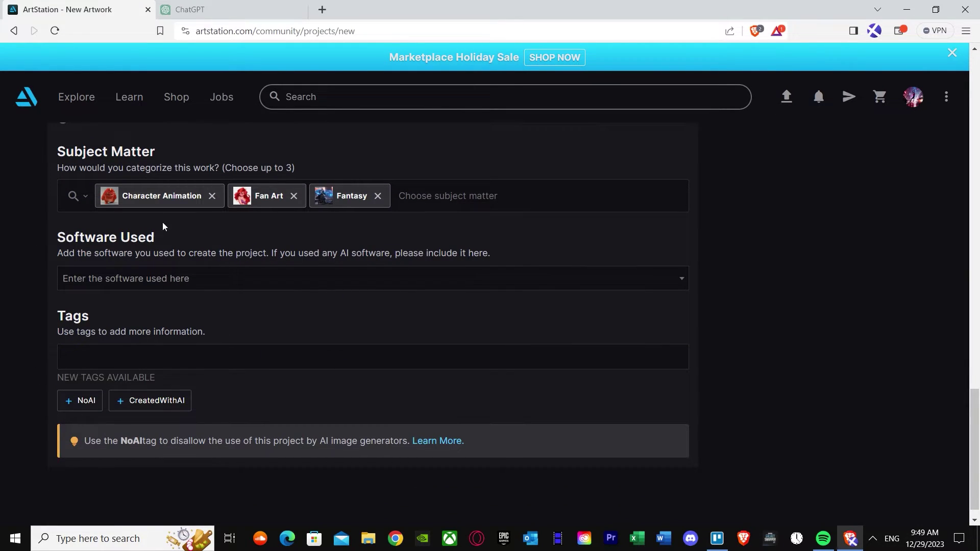
# - Search 'May' in Software Used and select Maya from the results
pyautogui.click(115, 289)
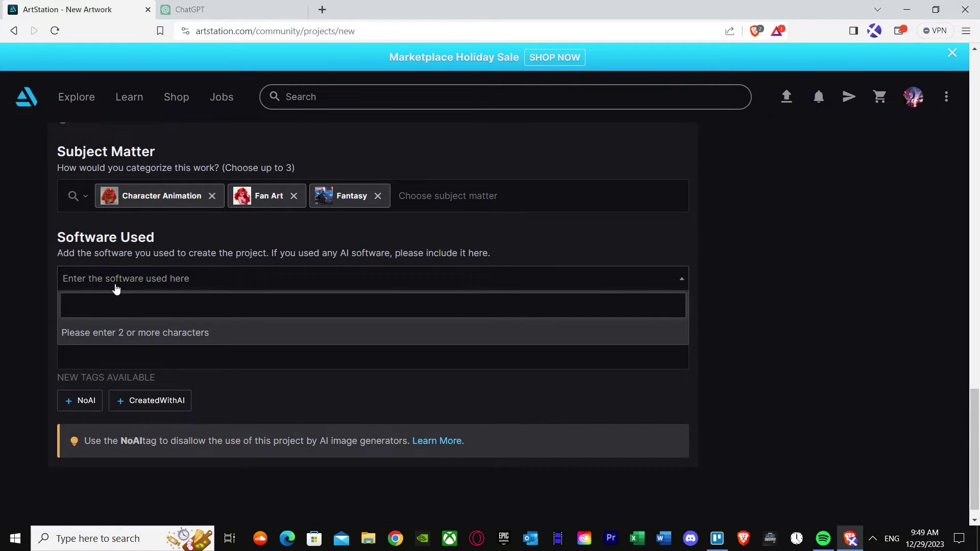
pyautogui.write('May')
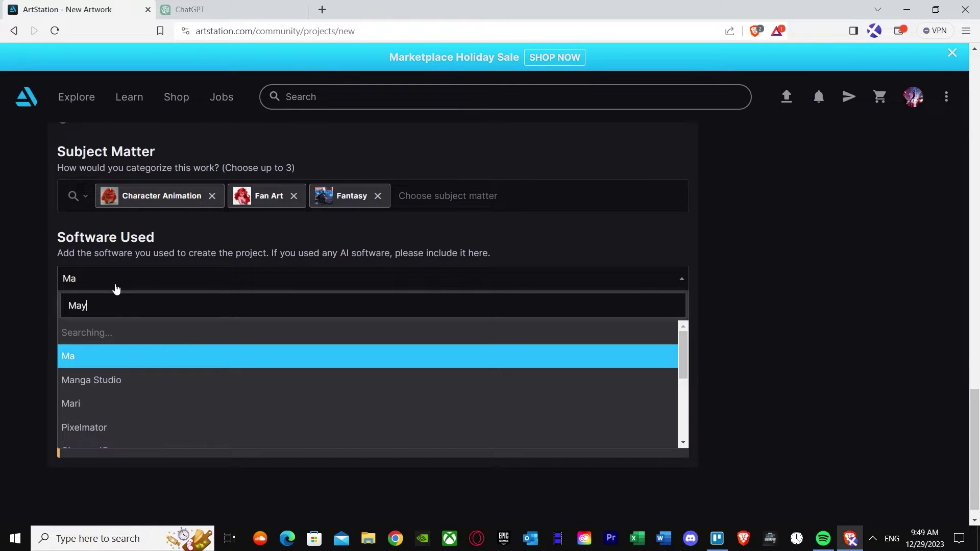
pyautogui.click(97, 357)
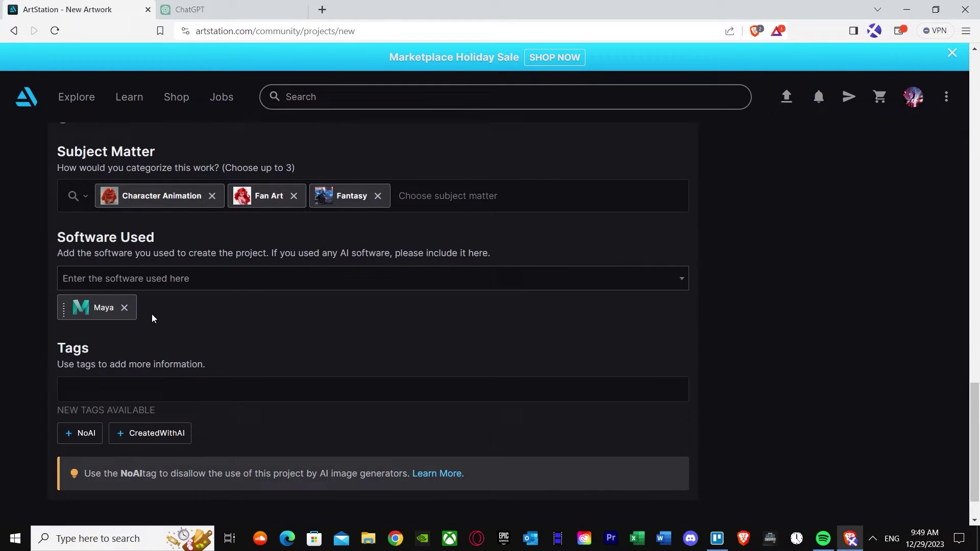
pyautogui.click(121, 390)
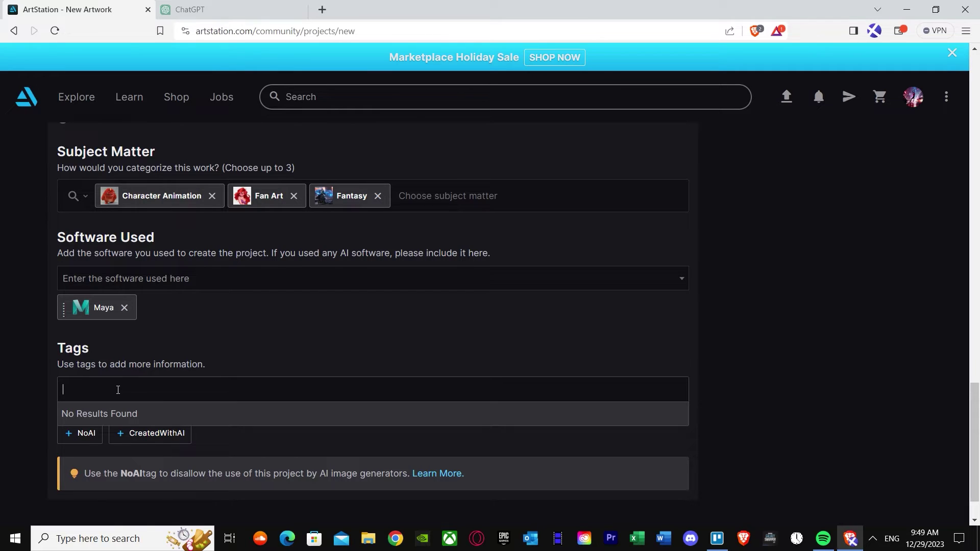
# - Type '#spiderman #3d #jump' in Tags and add the CreatedWithAI and NoAI tags
pyautogui.write('#spiderman ')
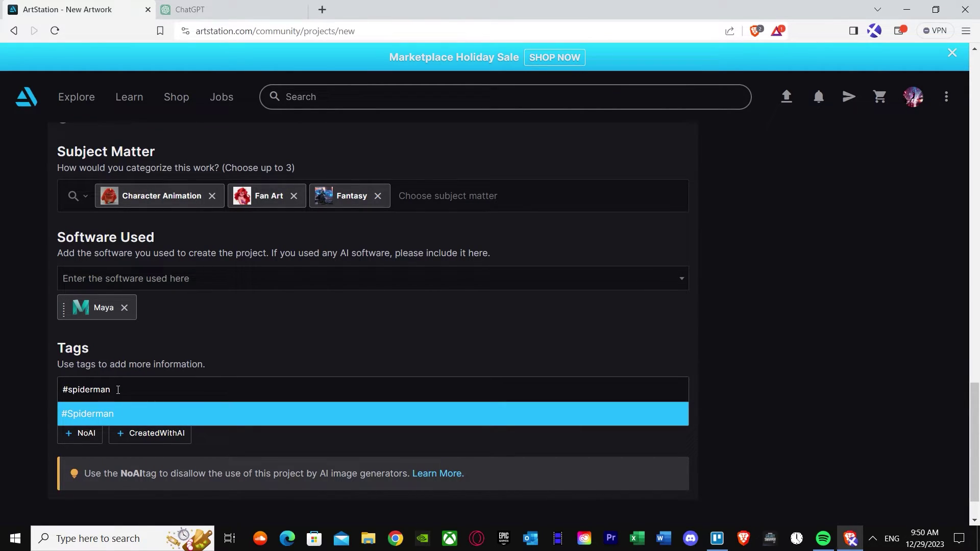
pyautogui.write('#3d #jump')
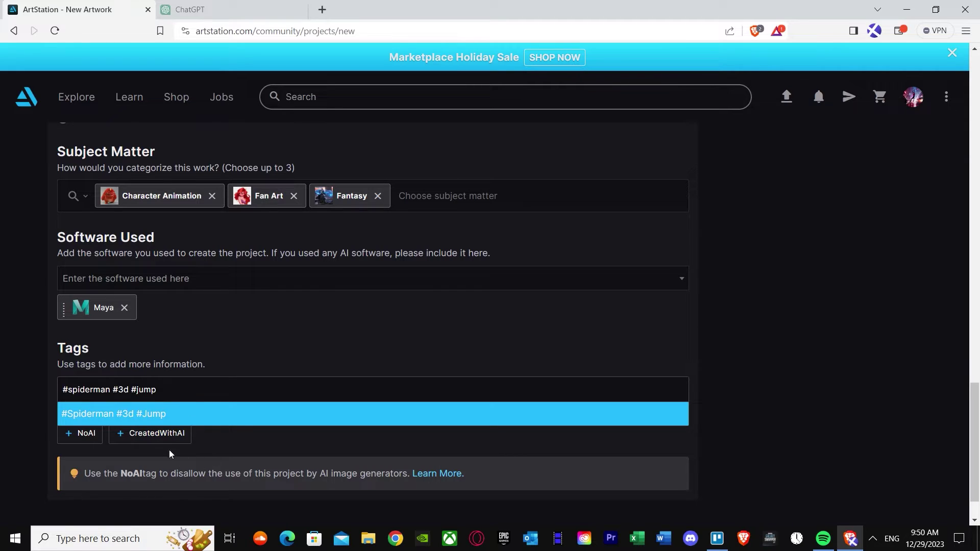
pyautogui.click(160, 440)
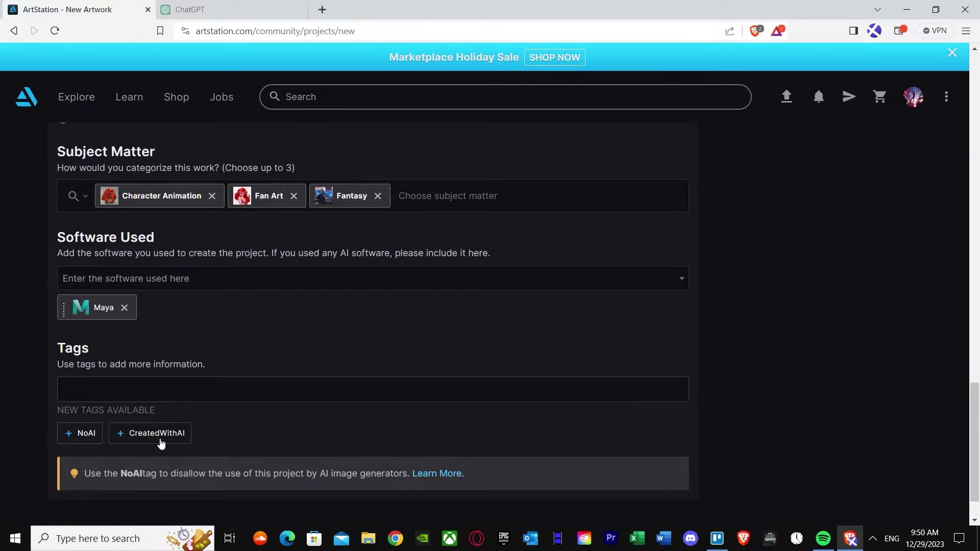
pyautogui.click(81, 439)
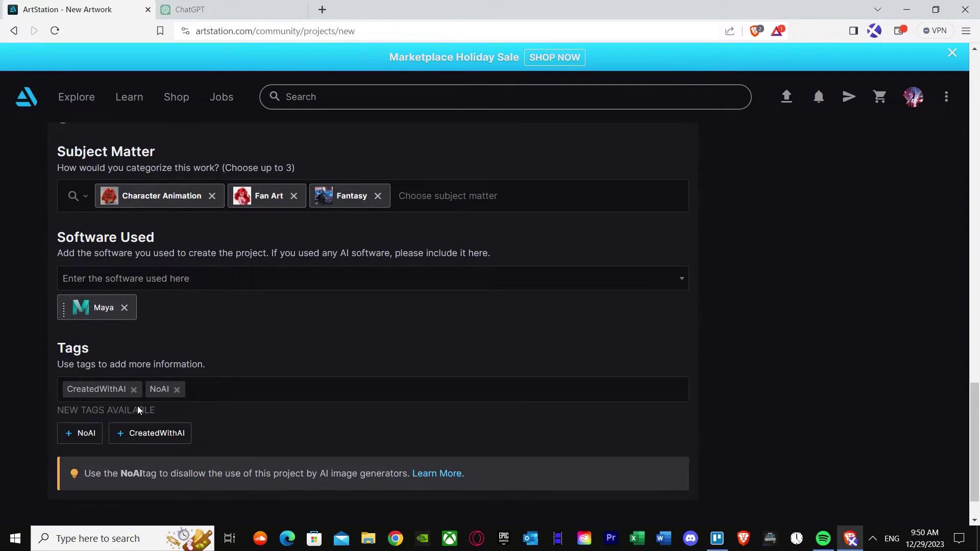
pyautogui.scroll(-1, 220, 411)
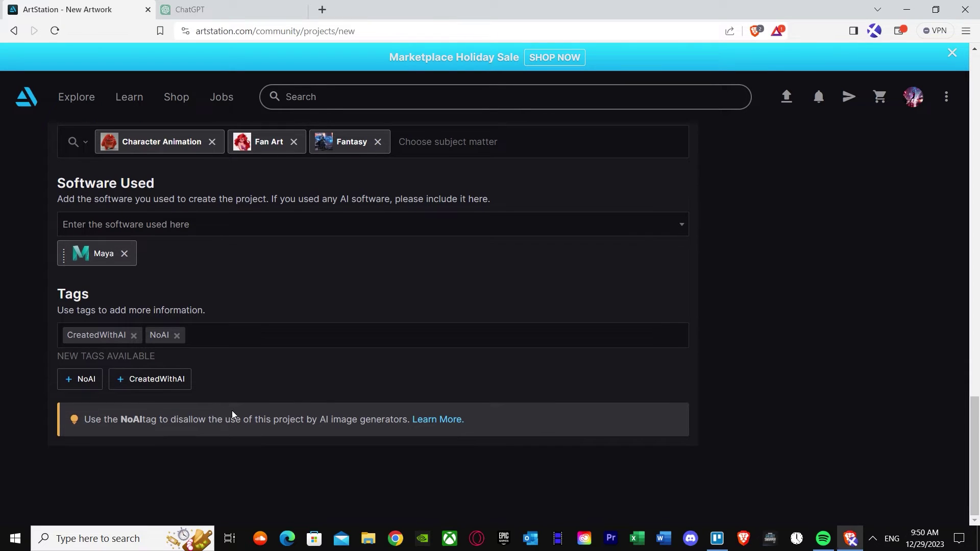
pyautogui.scroll(20, 470, 416)
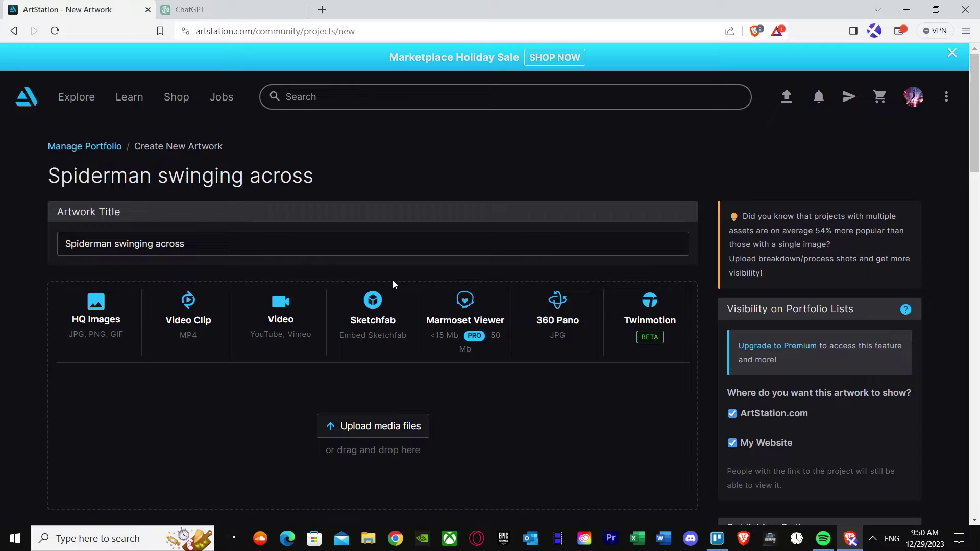
pyautogui.scroll(-20, 393, 280)
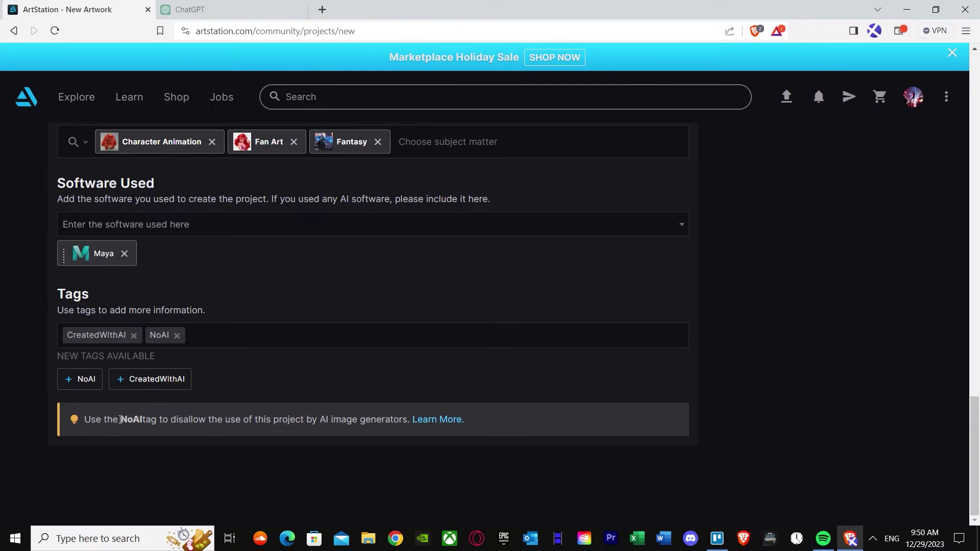
# - Remove the NoAI tag, re-adding CreatedWithAI so it is the only tag
pyautogui.click(133, 335)
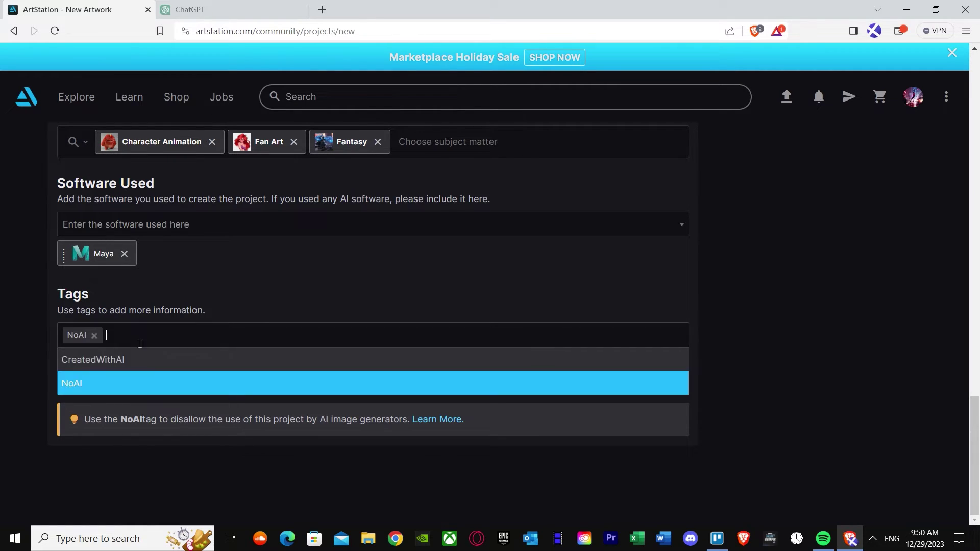
pyautogui.click(108, 396)
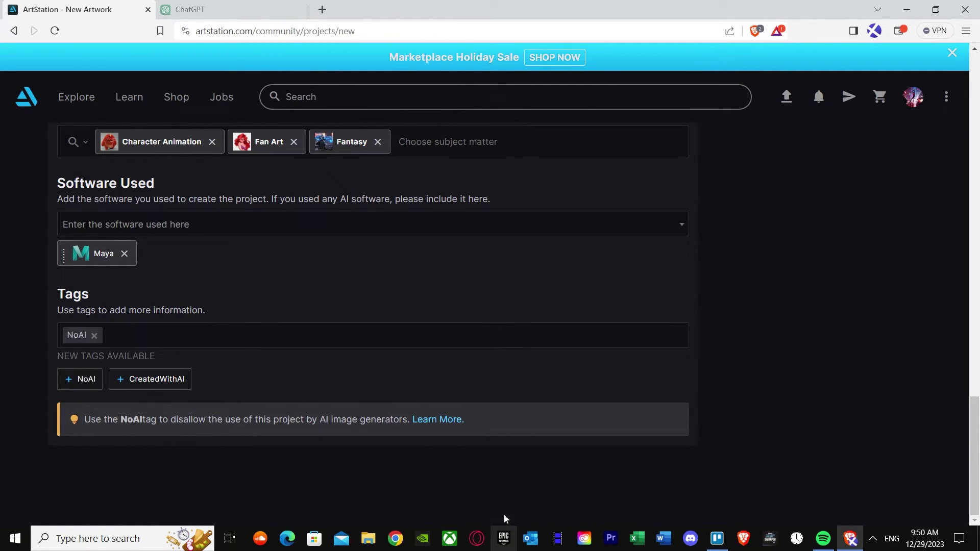
pyautogui.click(181, 338)
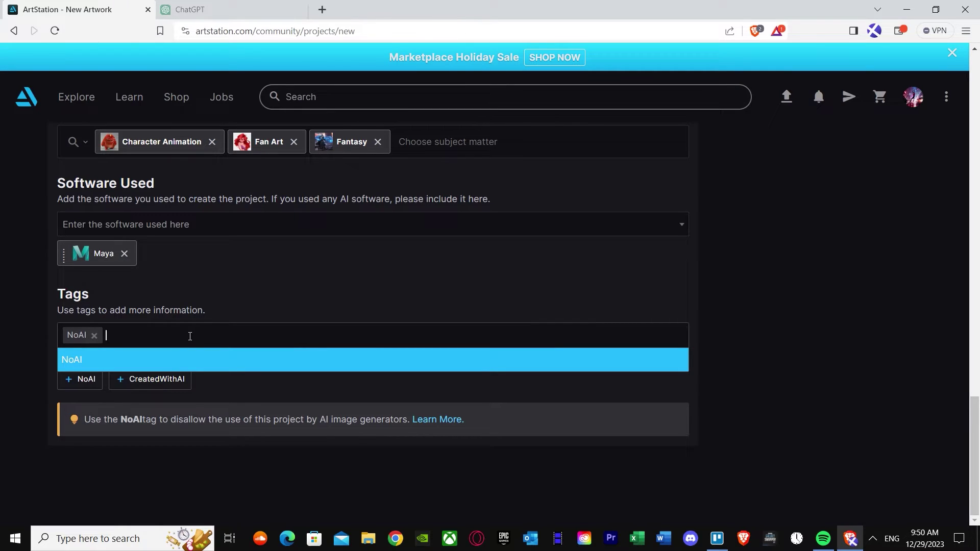
pyautogui.click(156, 380)
pyautogui.click(217, 338)
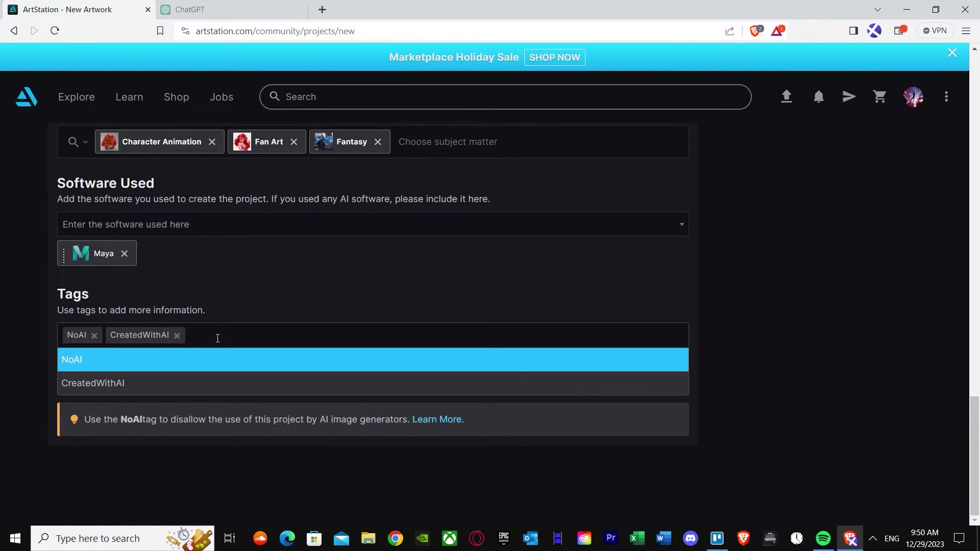
pyautogui.click(188, 359)
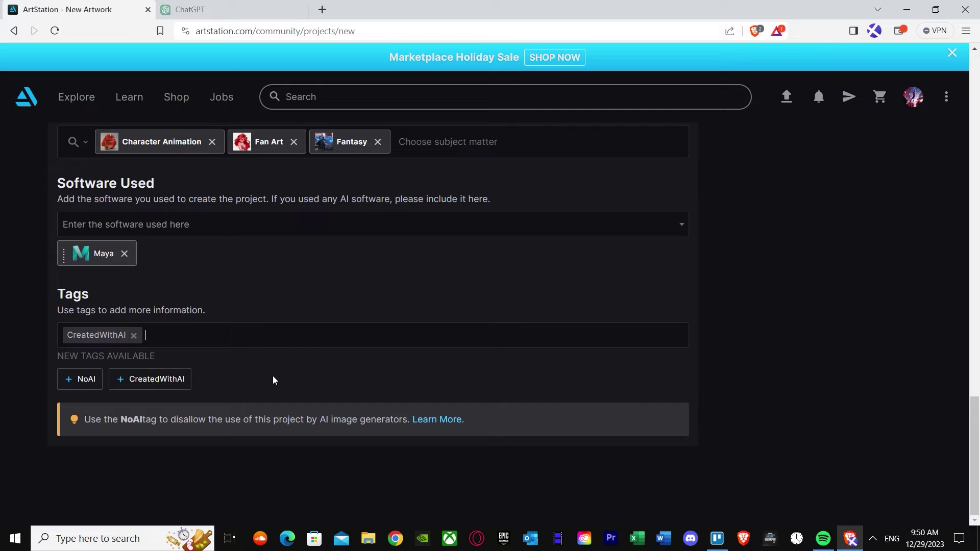
# - Stay on the unsaved artwork form and close the ChatGPT tab
pyautogui.click(786, 97)
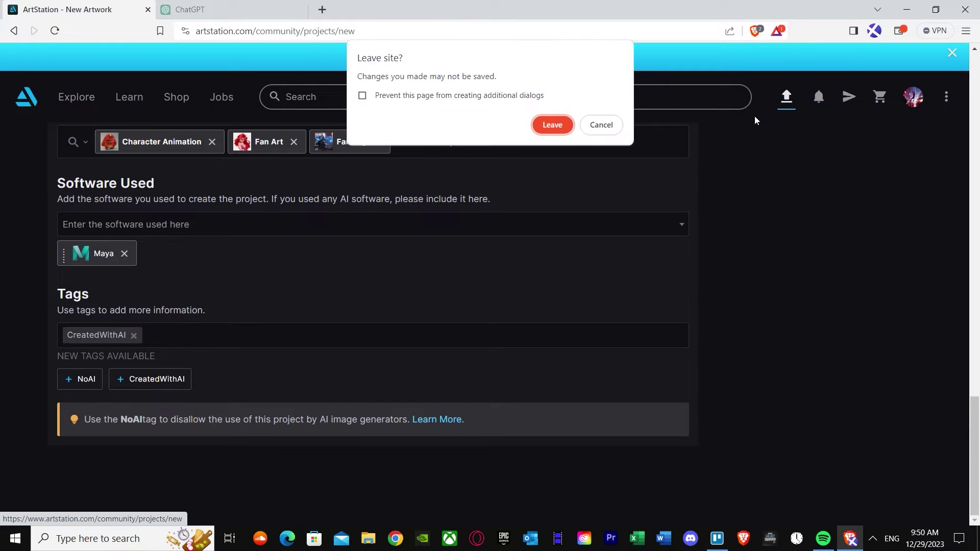
pyautogui.click(600, 124)
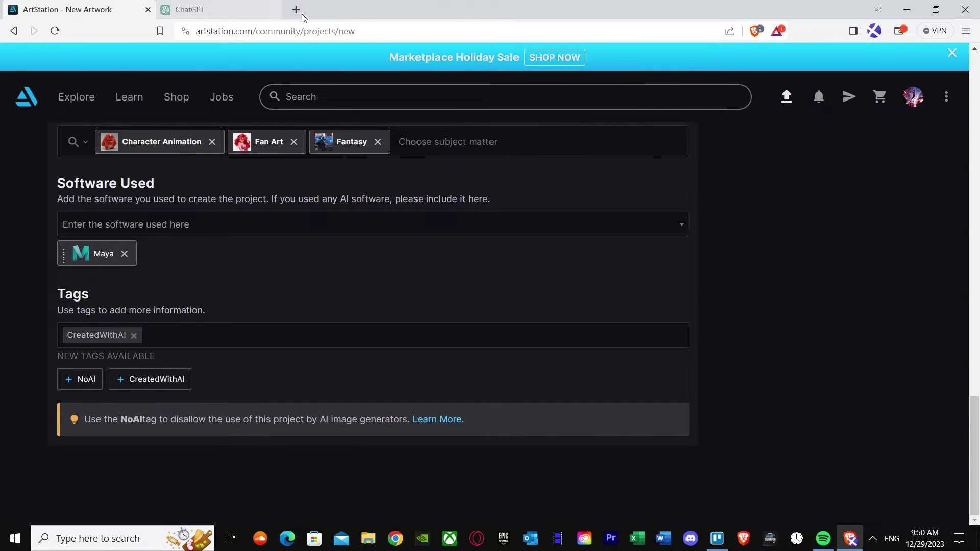
pyautogui.click(302, 10)
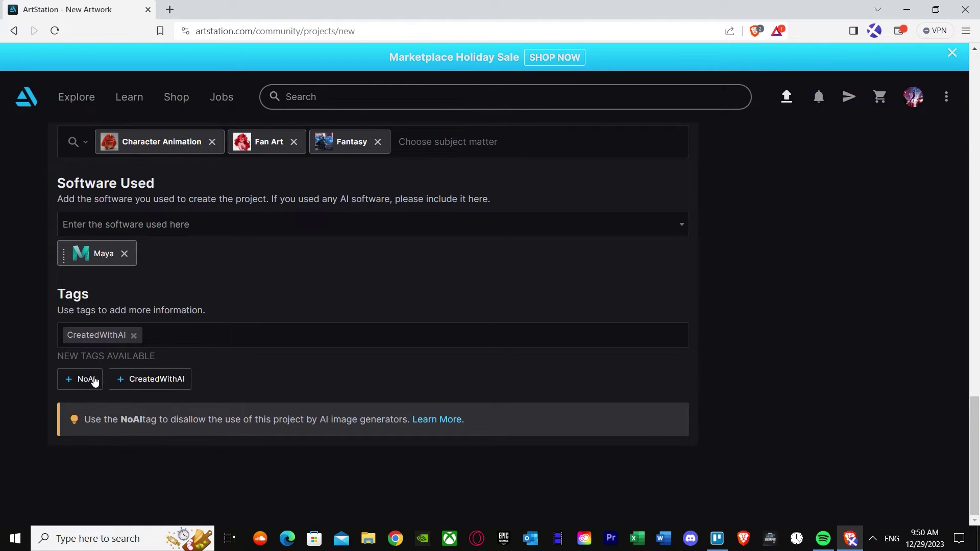
# - Remove the CreatedWithAI tag so Tags is empty, then focus the Software Used search
pyautogui.click(134, 336)
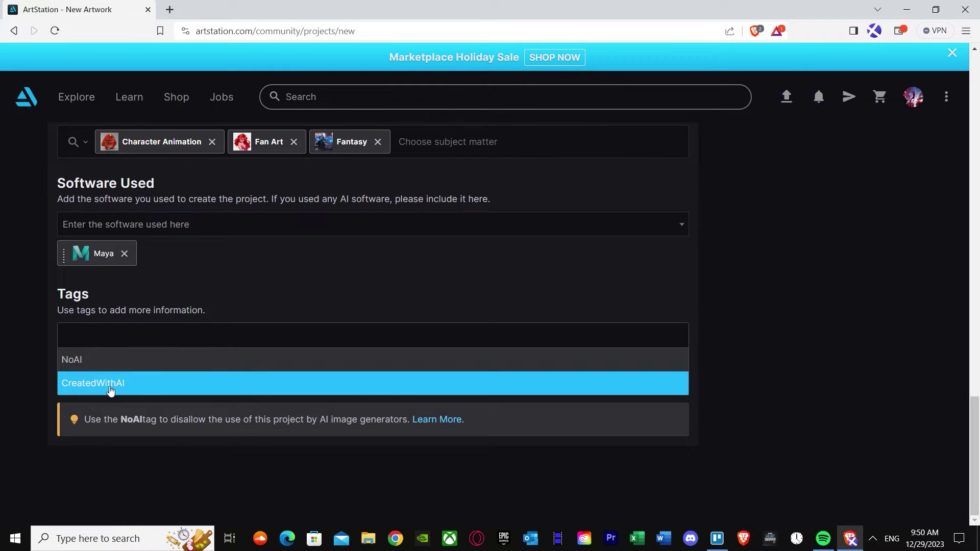
pyautogui.click(106, 387)
pyautogui.click(135, 335)
pyautogui.click(100, 413)
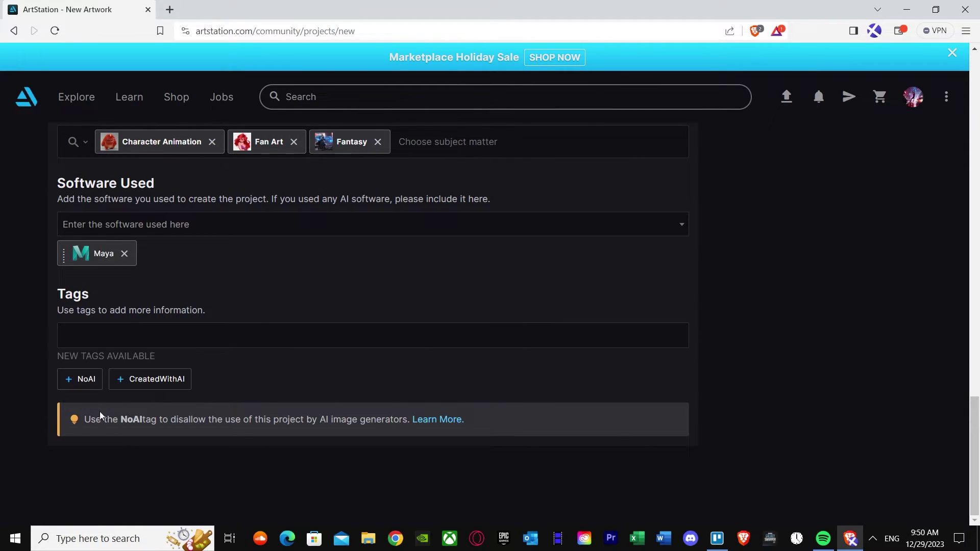
pyautogui.click(3, 331)
pyautogui.scroll(2, 122, 317)
pyautogui.click(164, 351)
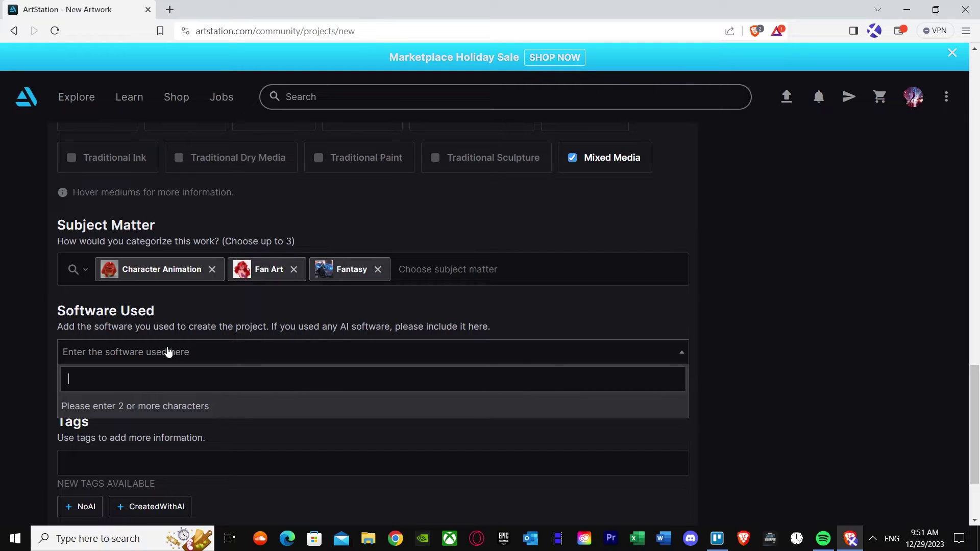
# - Search 'adob' and add Adobe Fresco to Software Used
pyautogui.write('adob')
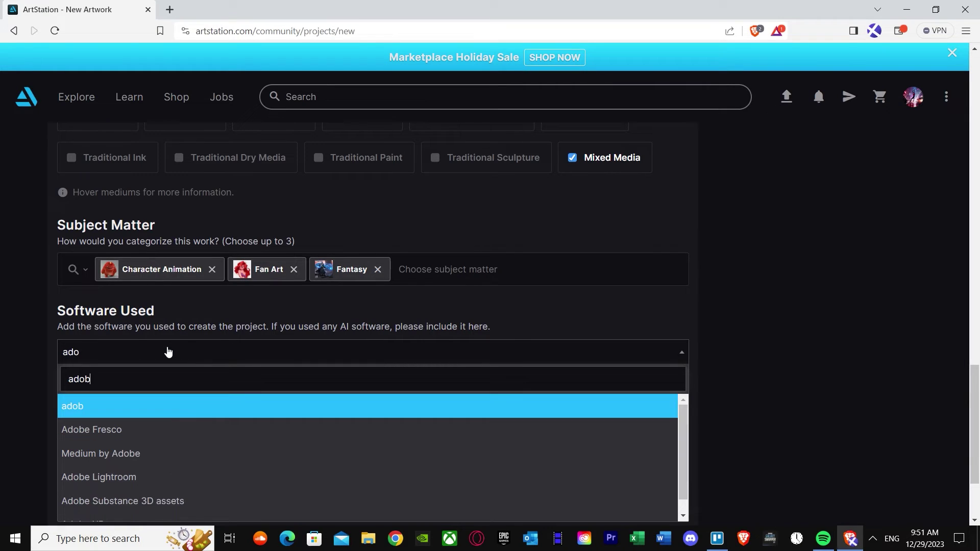
pyautogui.click(149, 430)
pyautogui.scroll(-2, 234, 404)
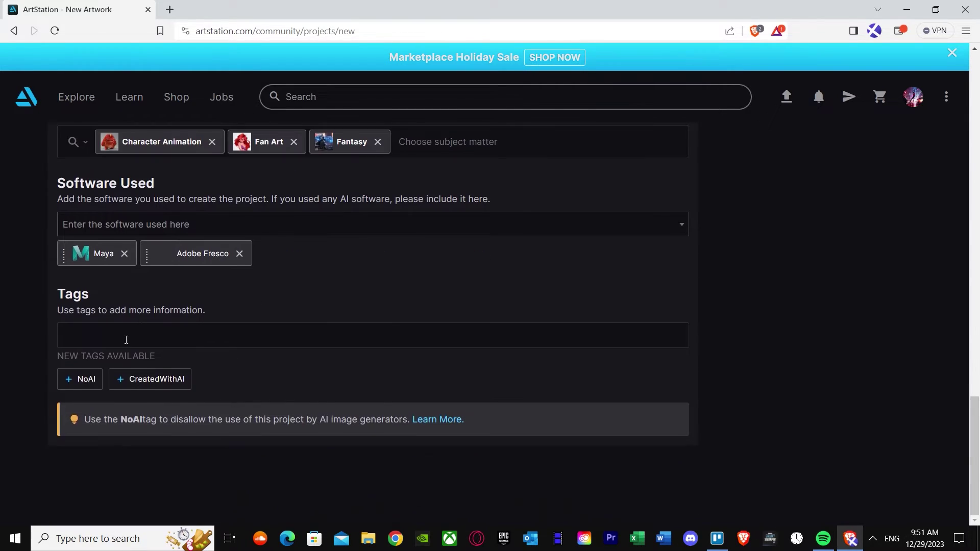
# - Add the NoAI and CreatedWithAI tags from the tag suggestions
pyautogui.click(127, 340)
pyautogui.click(118, 365)
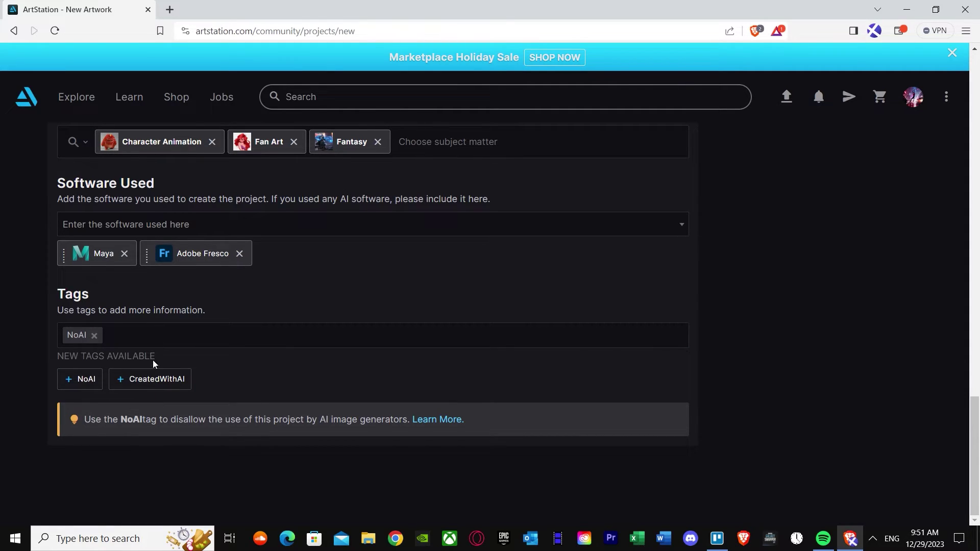
pyautogui.scroll(1, 414, 426)
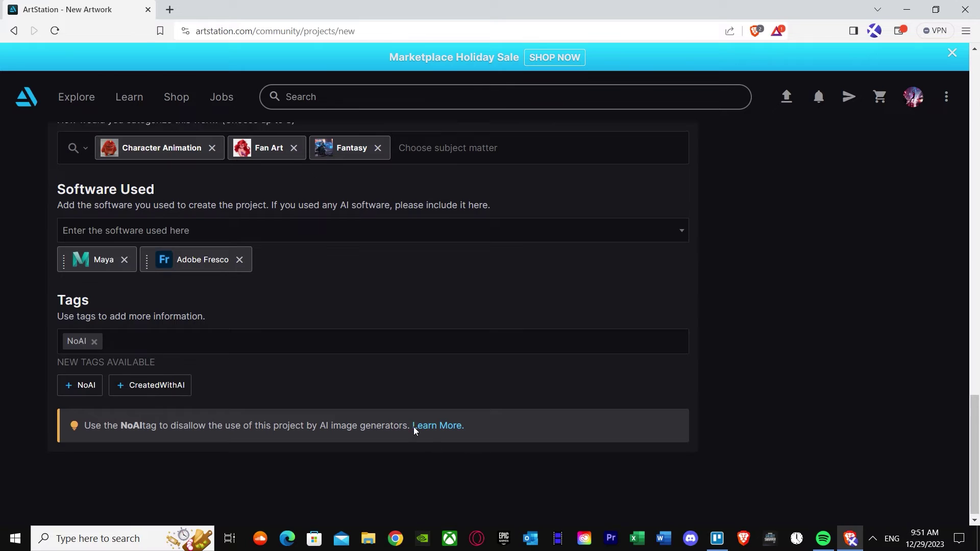
pyautogui.scroll(5, 413, 427)
pyautogui.scroll(-6, 366, 360)
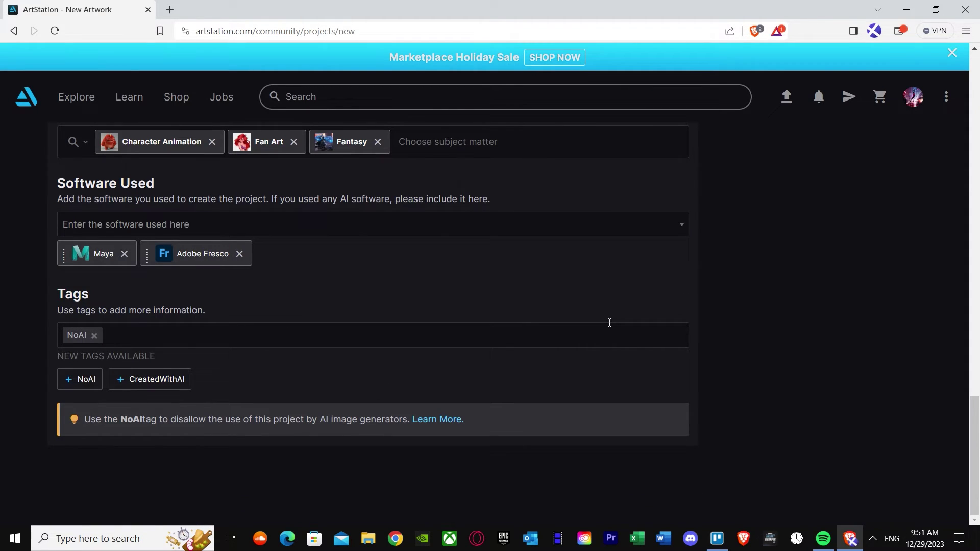
pyautogui.click(168, 337)
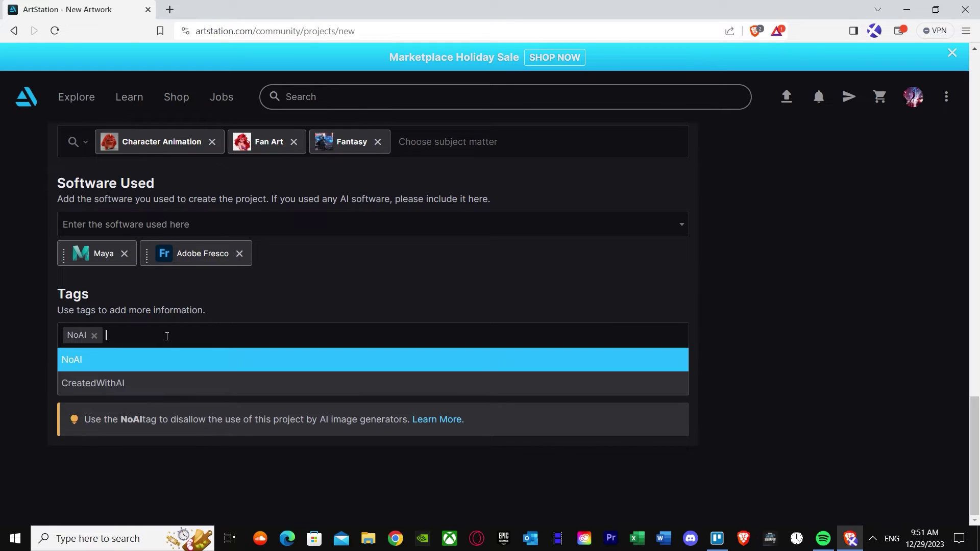
pyautogui.click(153, 384)
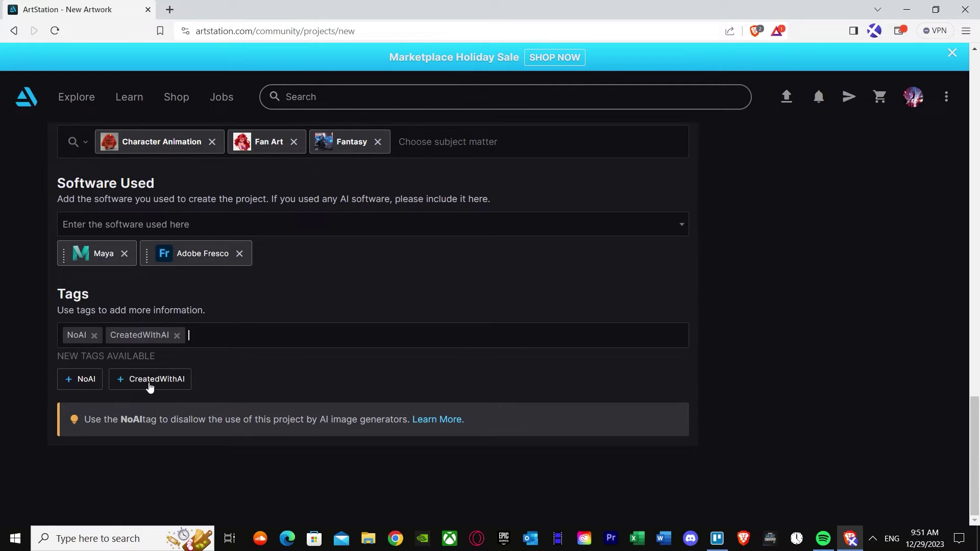
# - Add custom tags #used ai, #spiderman and #jump
pyautogui.click(222, 336)
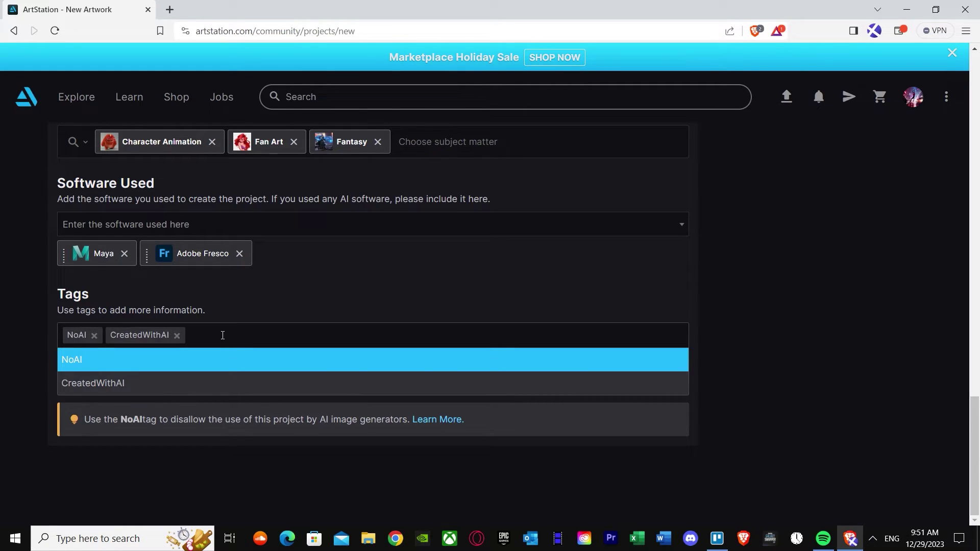
pyautogui.write('#')
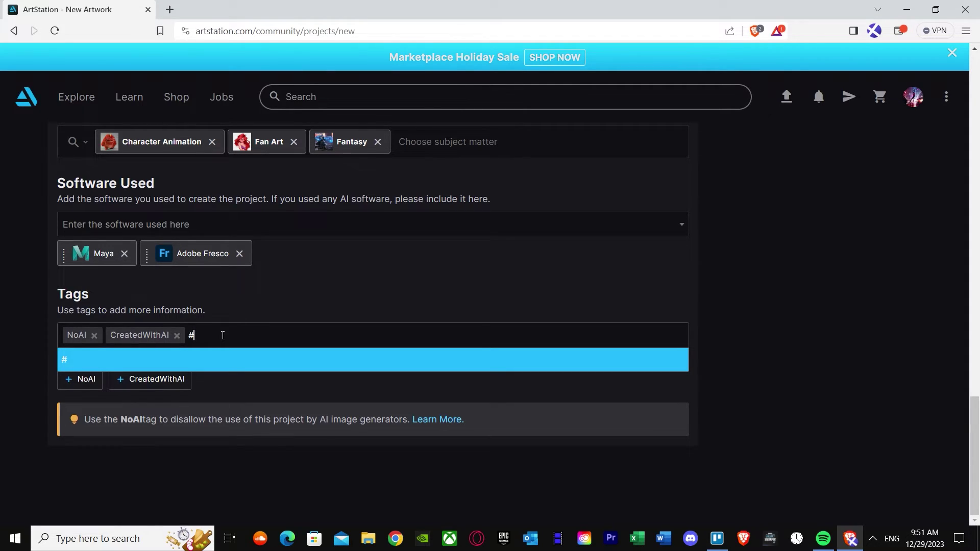
pyautogui.write('used ai')
pyautogui.press('Return')
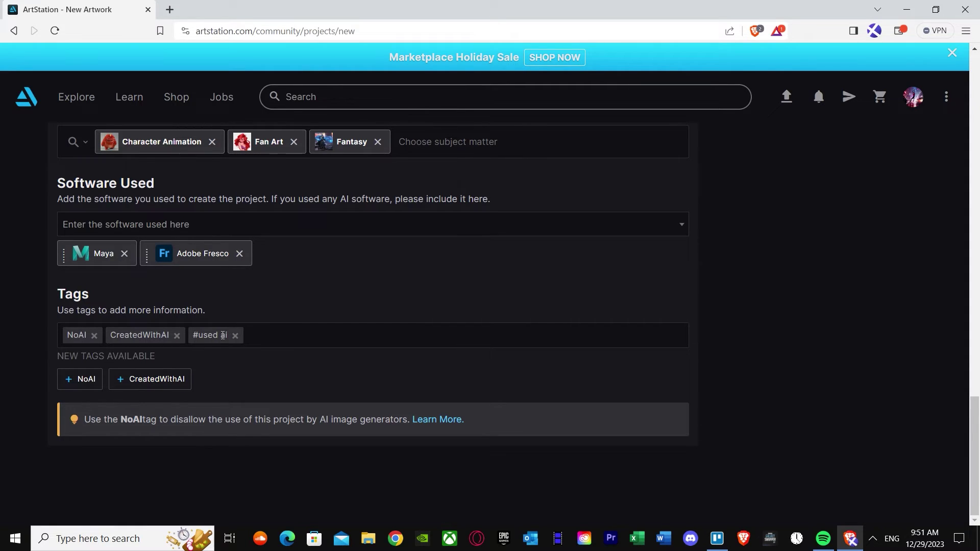
pyautogui.write('#spid')
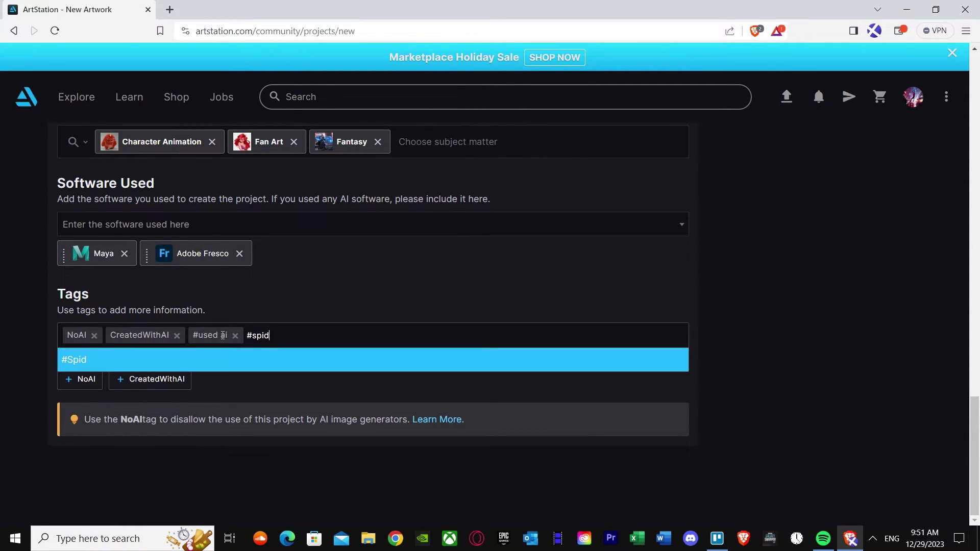
pyautogui.write('erman')
pyautogui.press('Return')
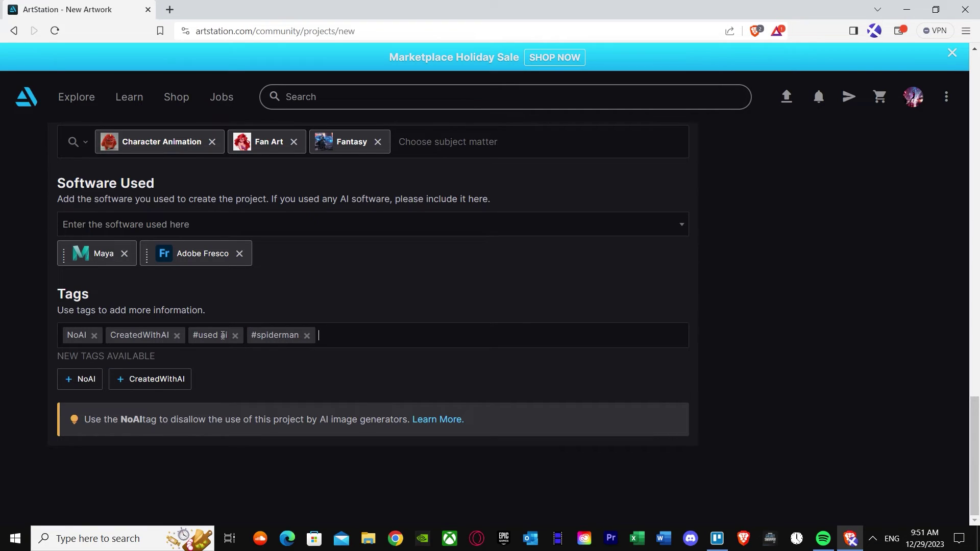
pyautogui.write('#')
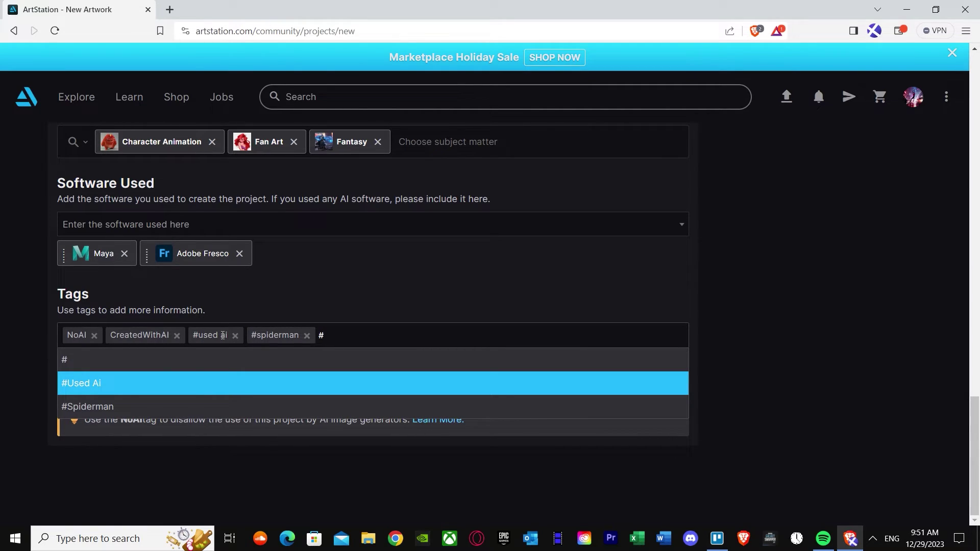
pyautogui.write('jump')
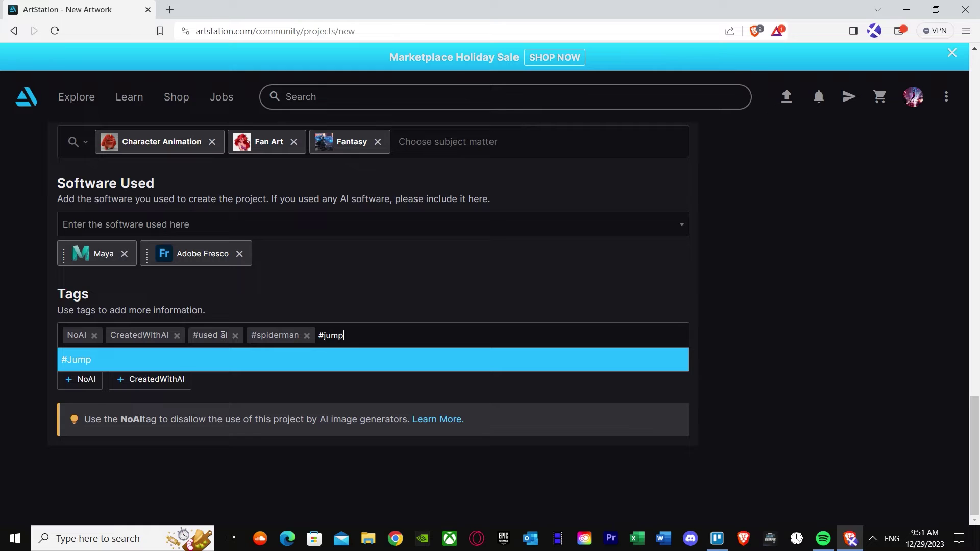
pyautogui.press('Return')
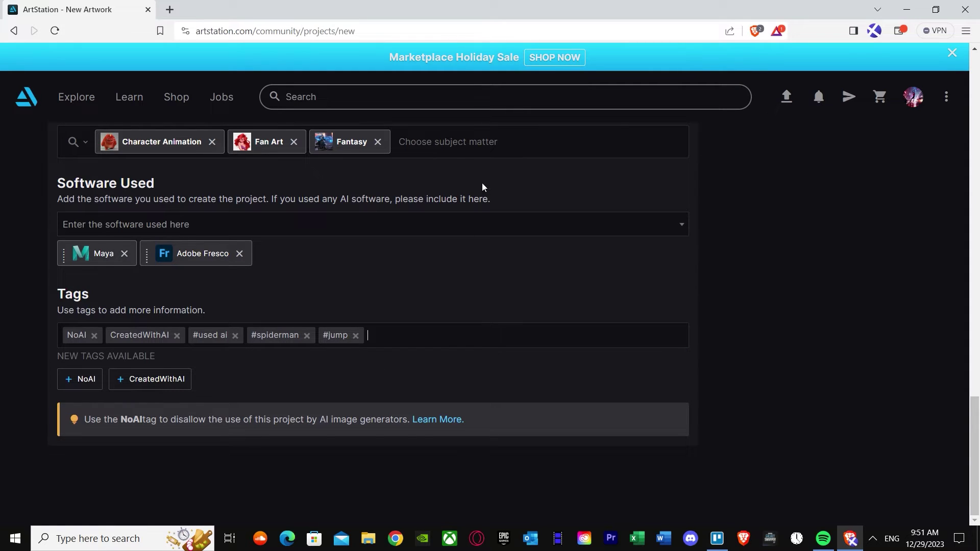
pyautogui.scroll(3, 482, 184)
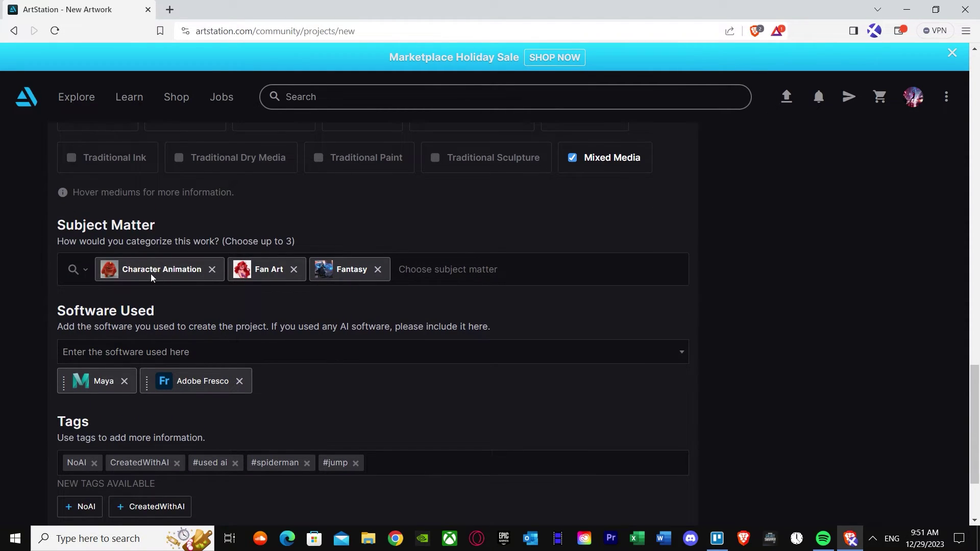
pyautogui.scroll(6, 374, 274)
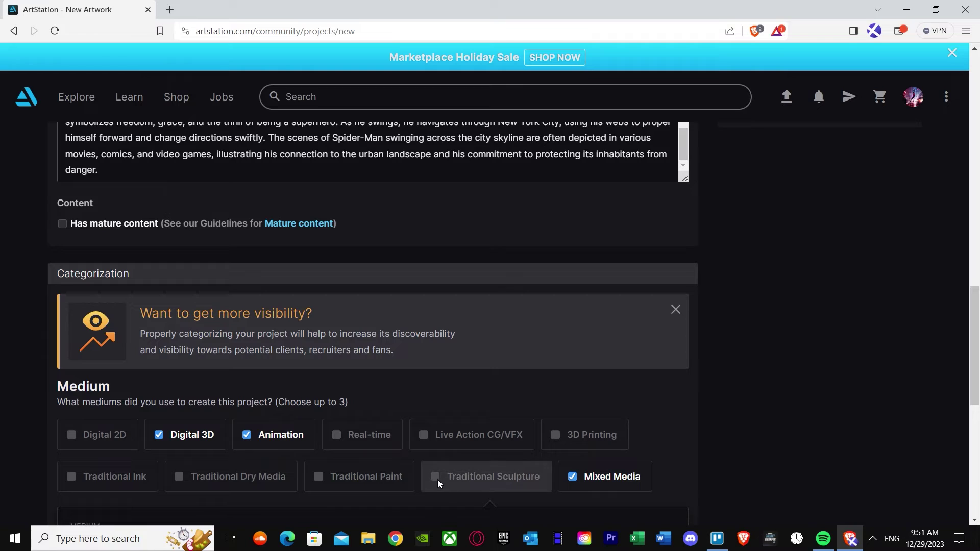
pyautogui.scroll(-1, 263, 408)
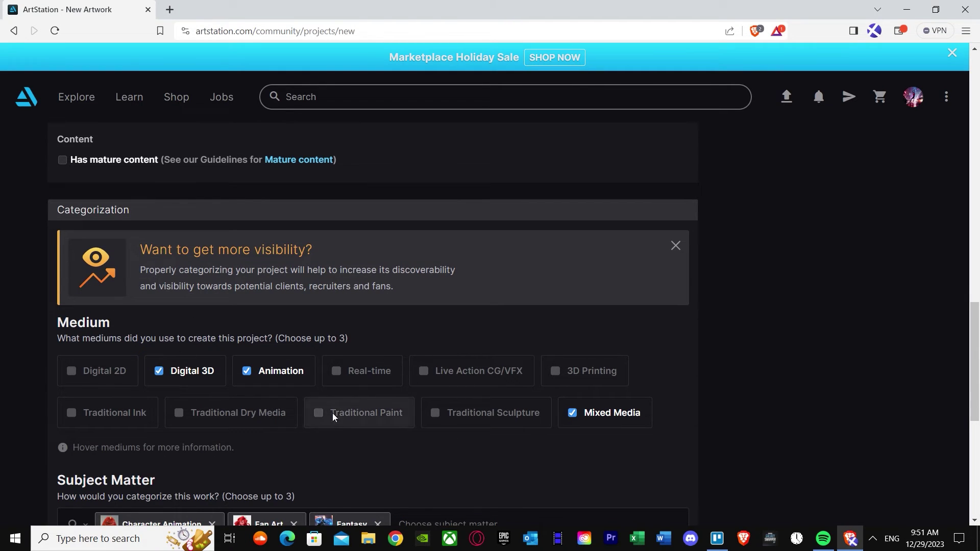
pyautogui.scroll(4, 185, 424)
pyautogui.scroll(2, 387, 314)
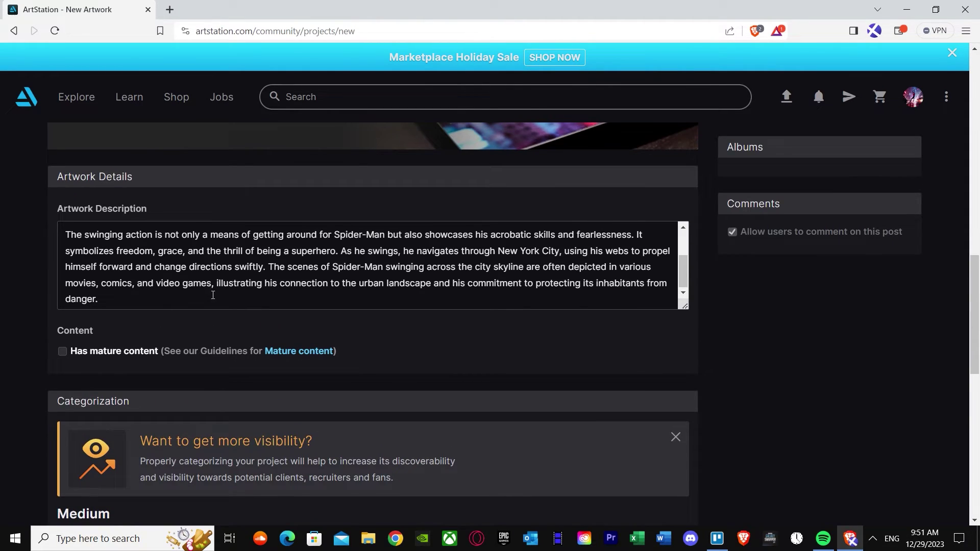
pyautogui.scroll(13, 387, 319)
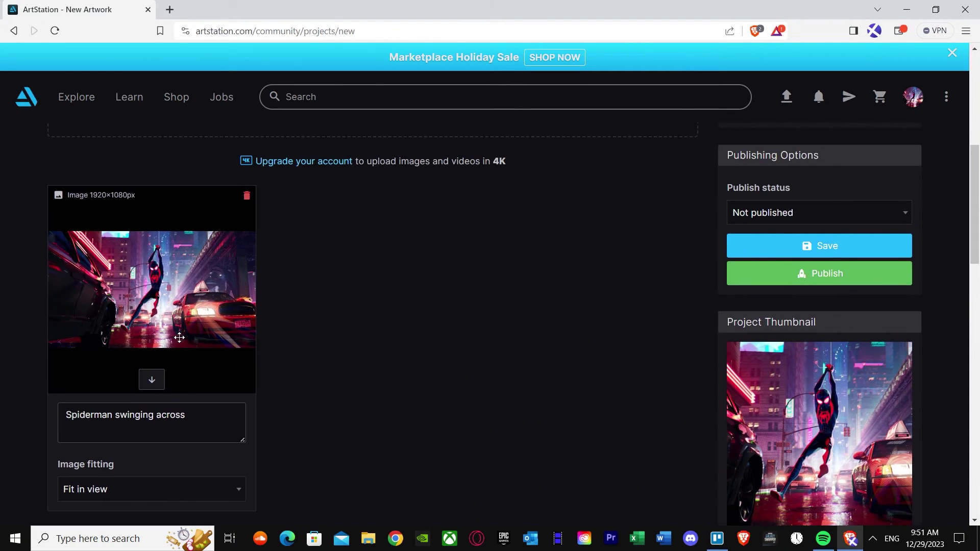
pyautogui.scroll(3, 238, 258)
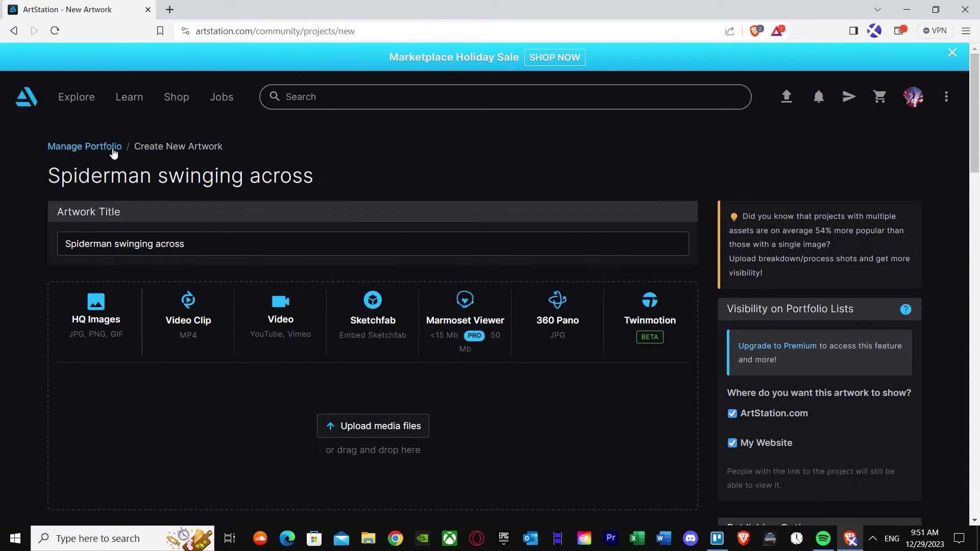
pyautogui.click(82, 147)
pyautogui.click(601, 126)
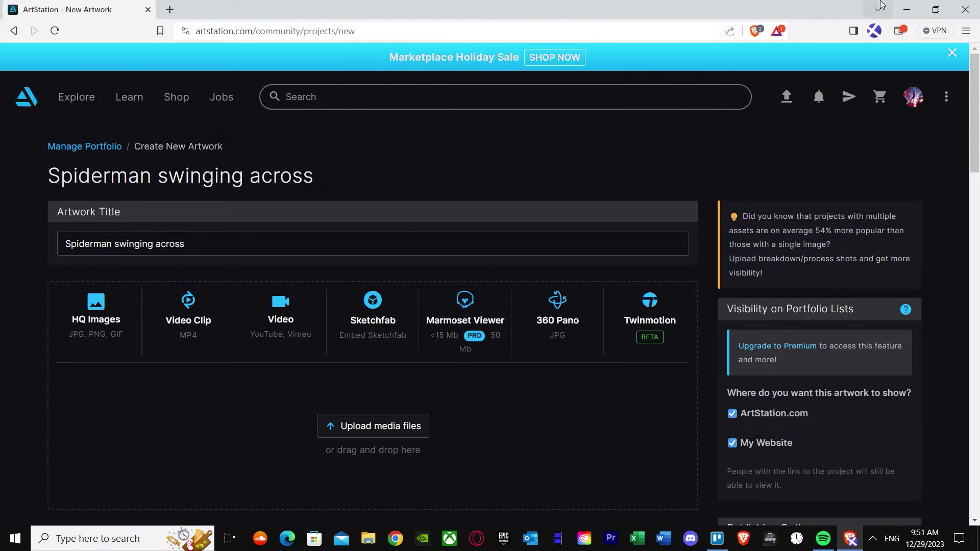
pyautogui.scroll(-8, 781, 364)
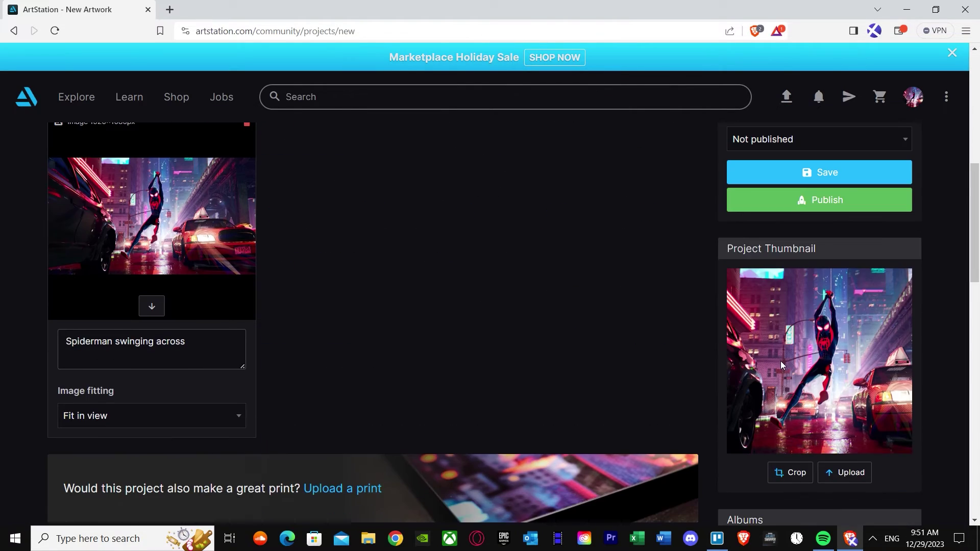
pyautogui.scroll(3, 796, 215)
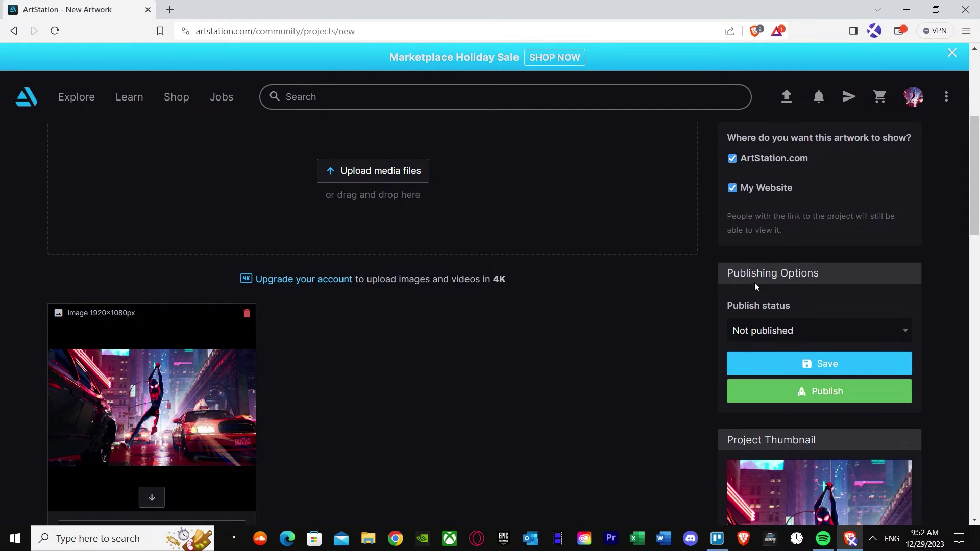
# - Set the artwork status to Published, save, and view its public artwork page
pyautogui.click(763, 335)
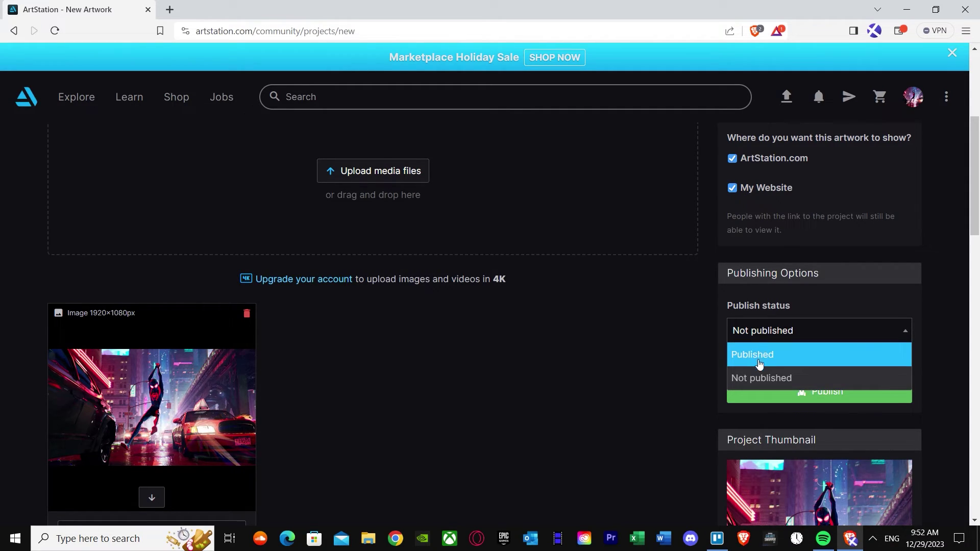
pyautogui.click(760, 356)
pyautogui.click(800, 368)
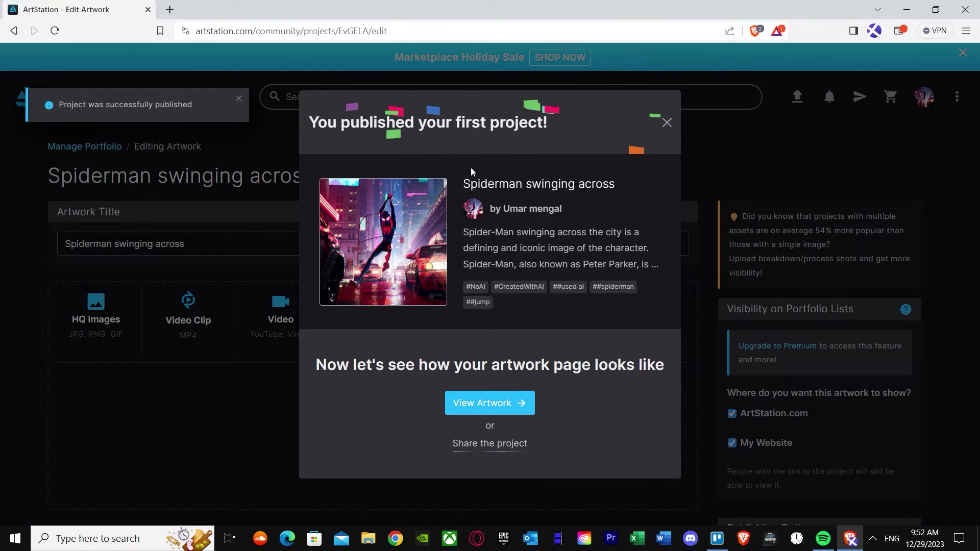
pyautogui.click(481, 403)
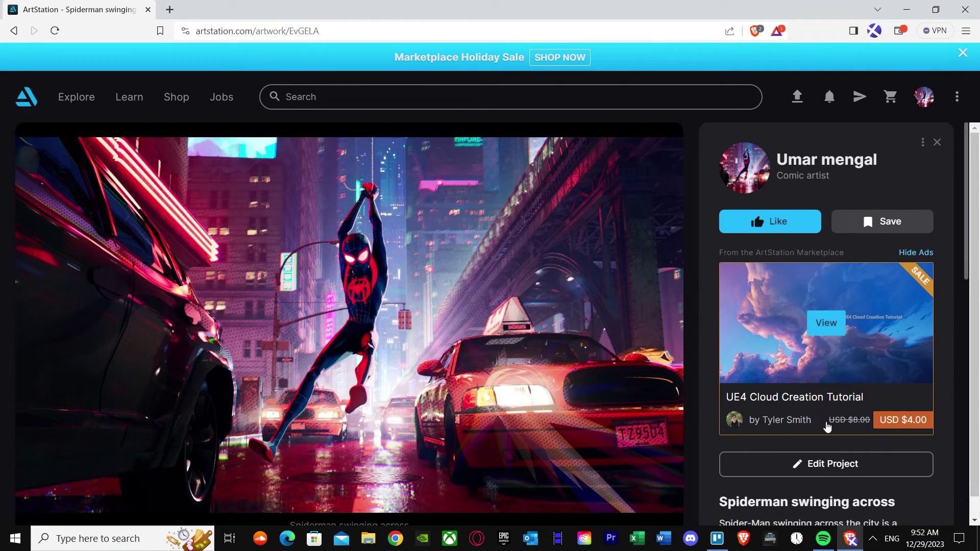
# - Upload the 1080p-3qmj7oaige168170 image from Downloads as the profile cover
pyautogui.click(803, 160)
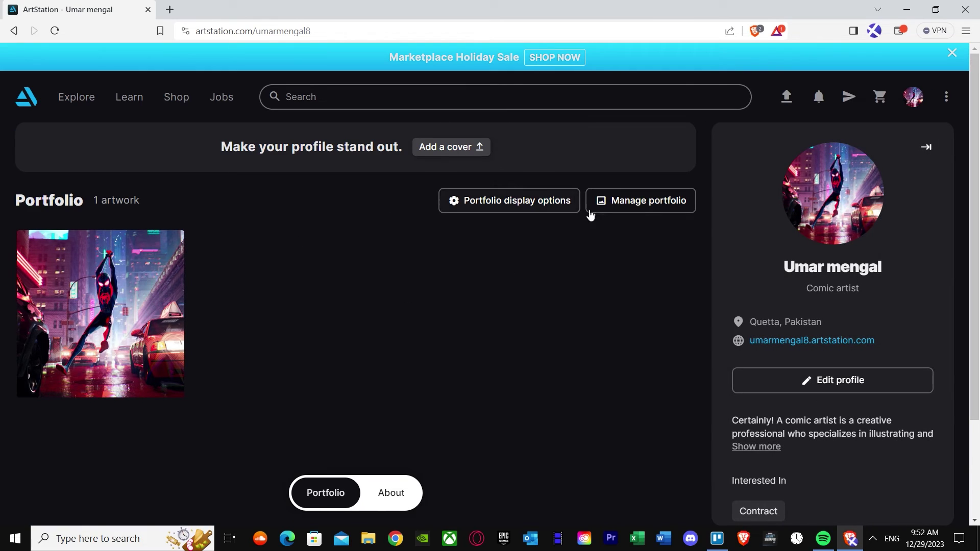
pyautogui.click(458, 153)
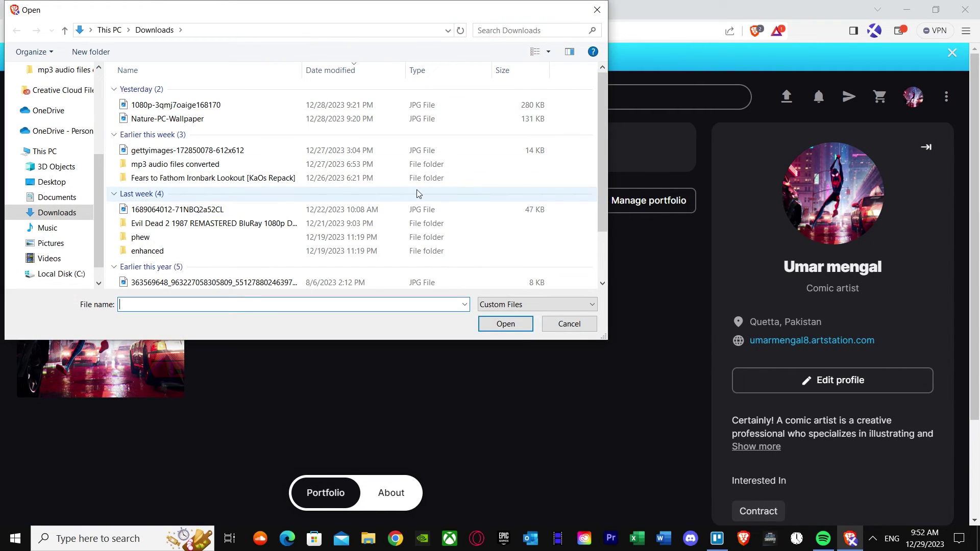
pyautogui.click(161, 121)
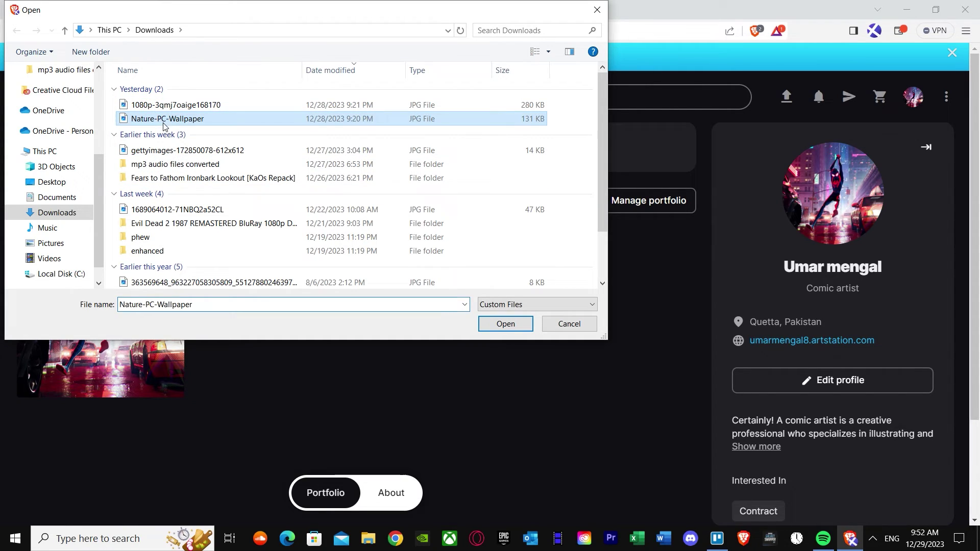
pyautogui.rightClick(202, 149)
pyautogui.click(184, 105)
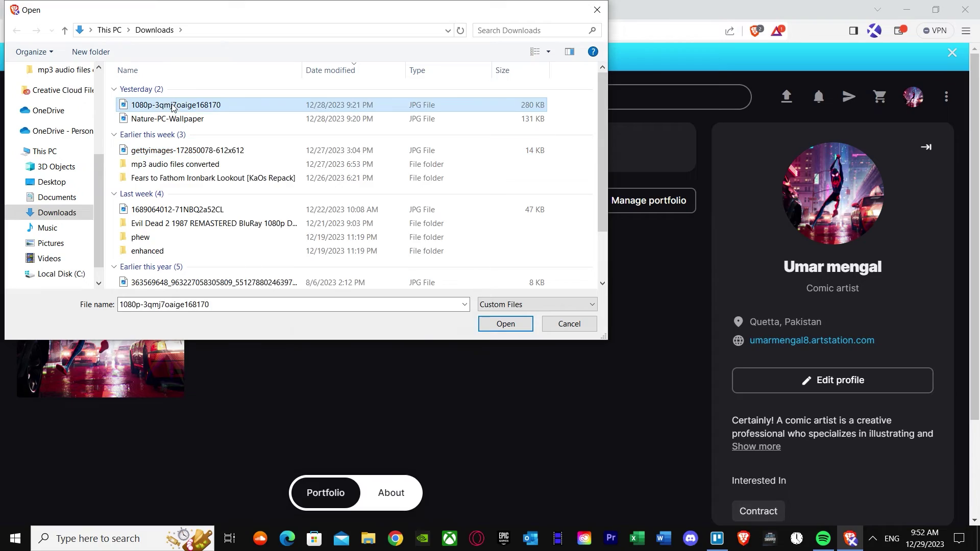
pyautogui.rightClick(184, 105)
pyautogui.click(321, 132)
pyautogui.hotkey('alt', 'F4')
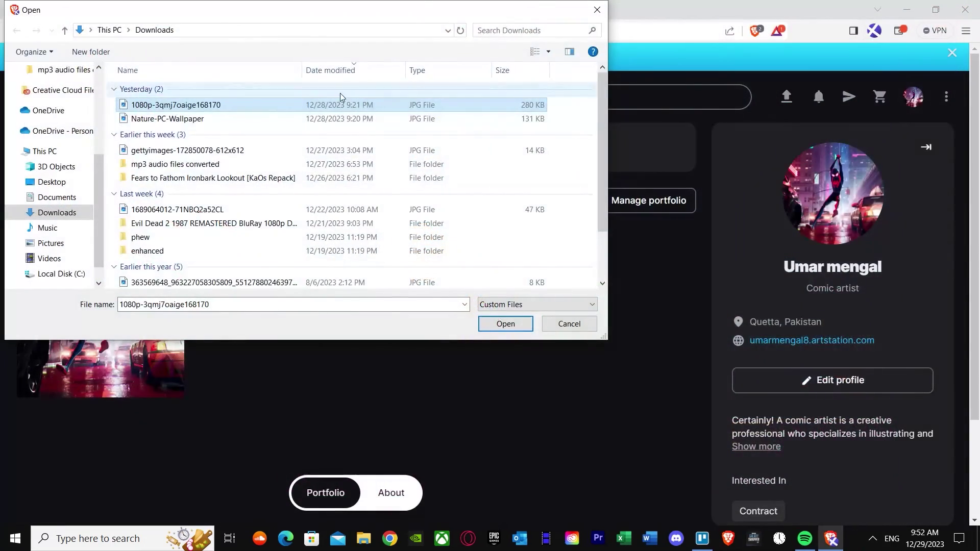
pyautogui.click(506, 322)
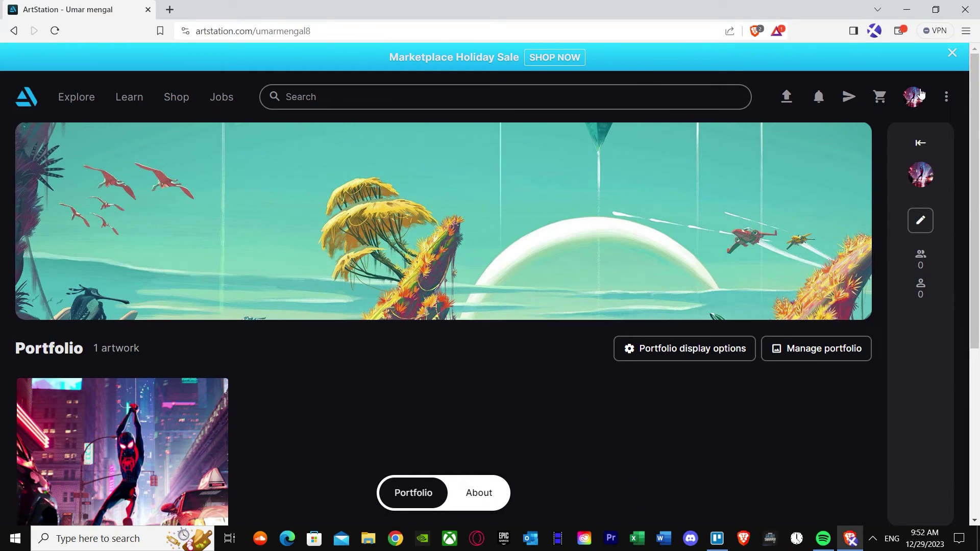
# - Open View Profile, expand the details sidebar, and show the full comic-artist bio
pyautogui.moveTo(913, 97)
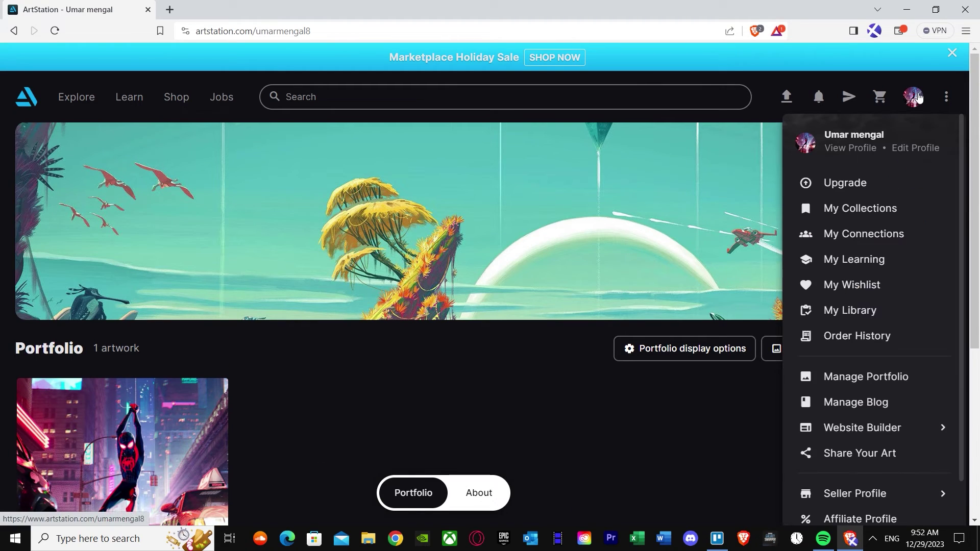
pyautogui.click(875, 149)
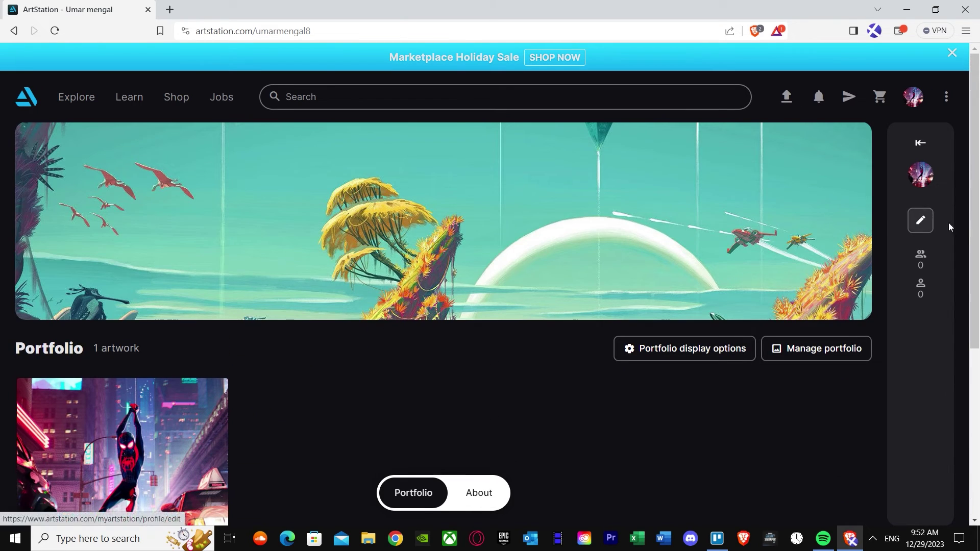
pyautogui.moveTo(788, 115)
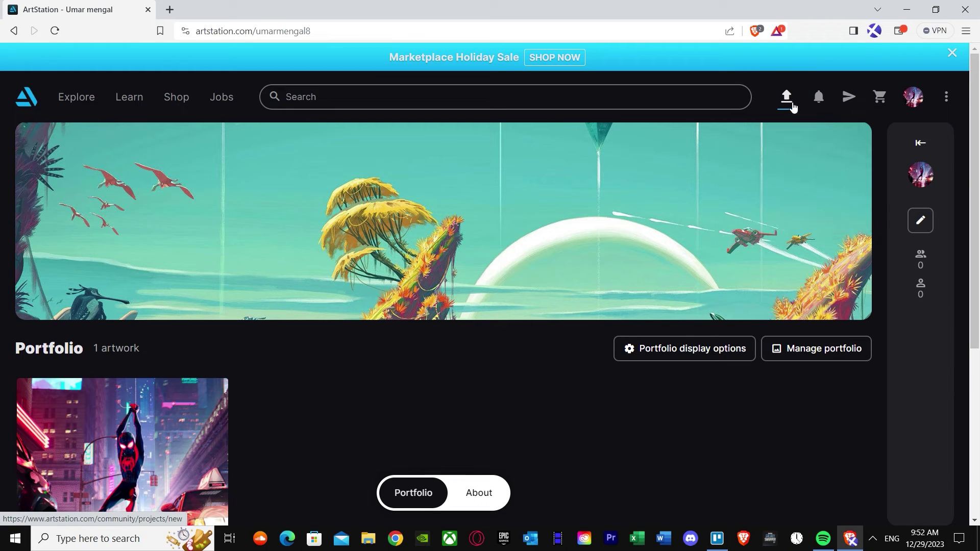
pyautogui.click(921, 143)
pyautogui.moveTo(502, 309)
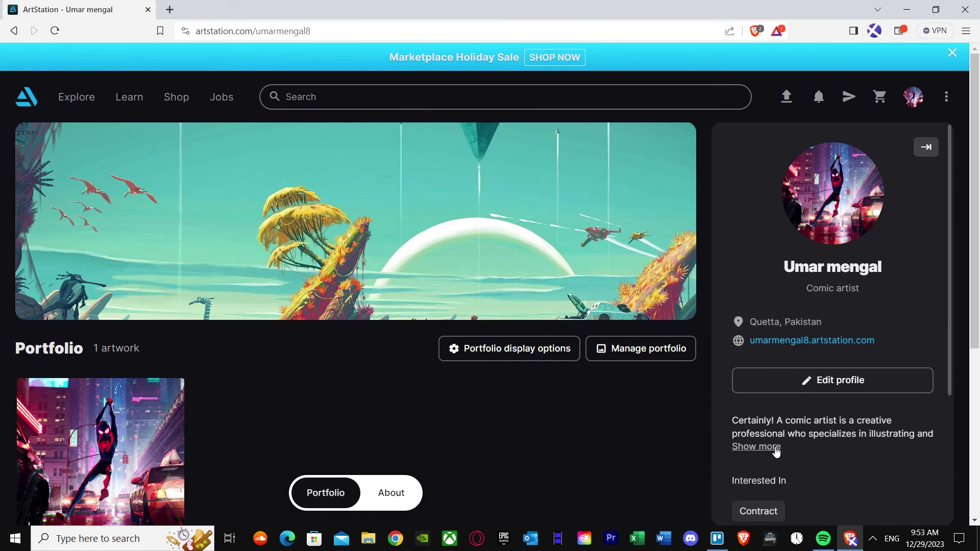
pyautogui.click(774, 448)
pyautogui.scroll(-4, 783, 435)
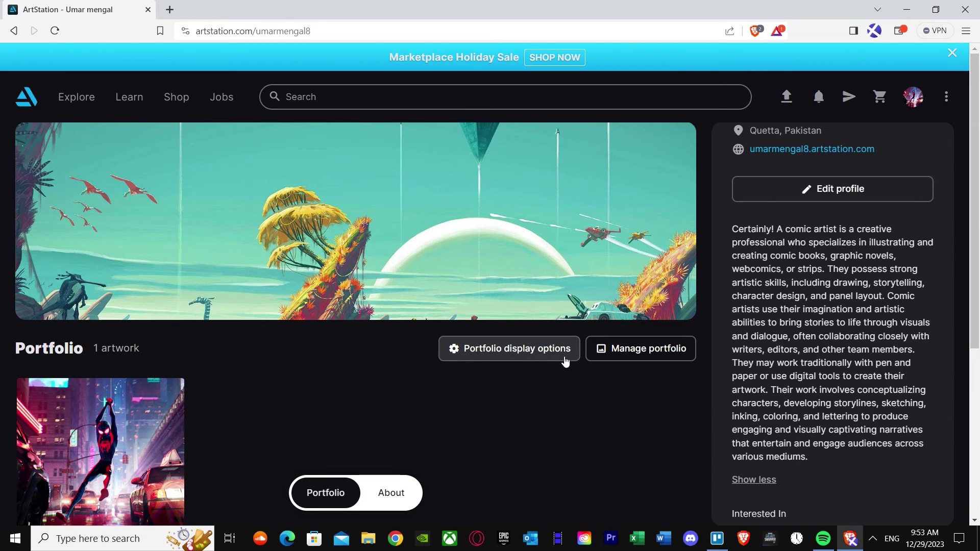
# - Change the portfolio display option to Show albums and save it
pyautogui.click(525, 354)
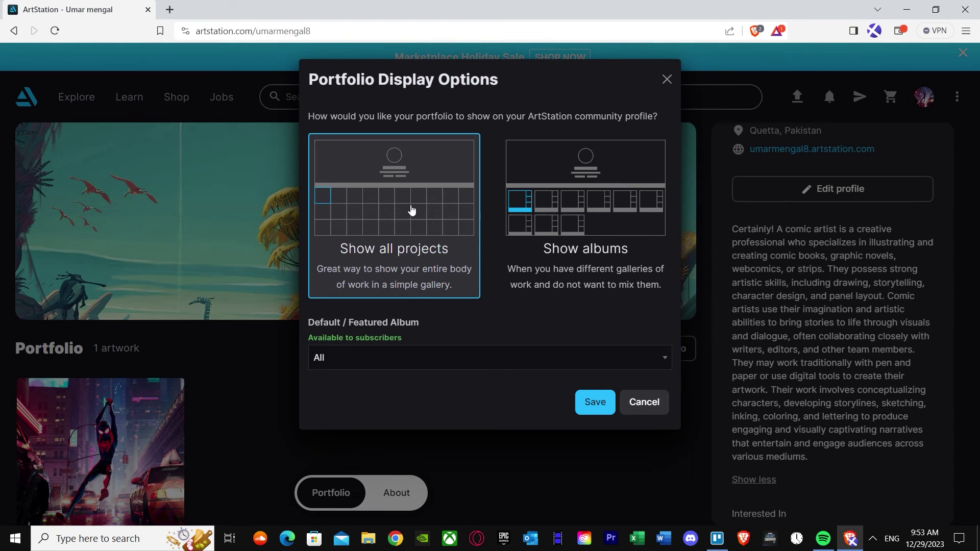
pyautogui.click(565, 218)
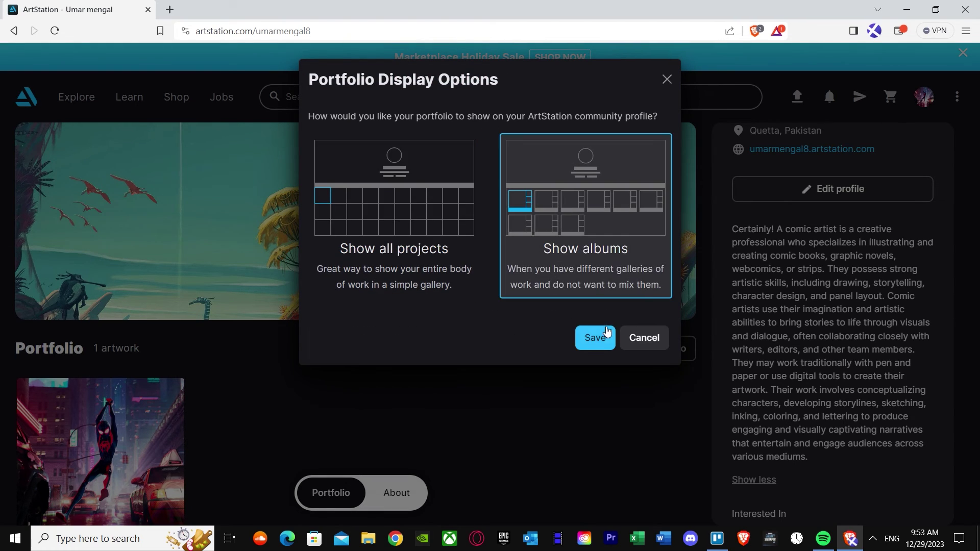
pyautogui.click(413, 224)
pyautogui.click(579, 396)
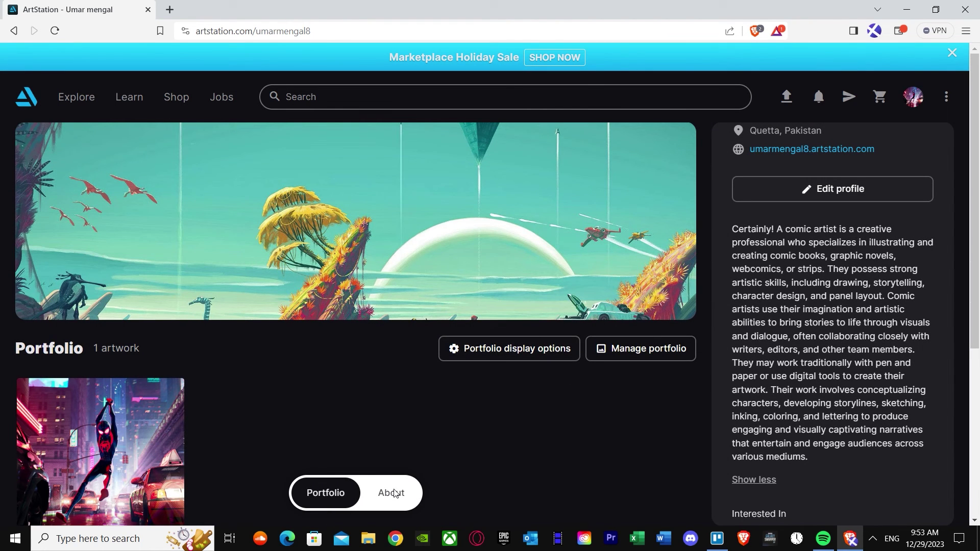
# - Scroll through the About page, reveal the contact email, and open the Followers list
pyautogui.click(395, 493)
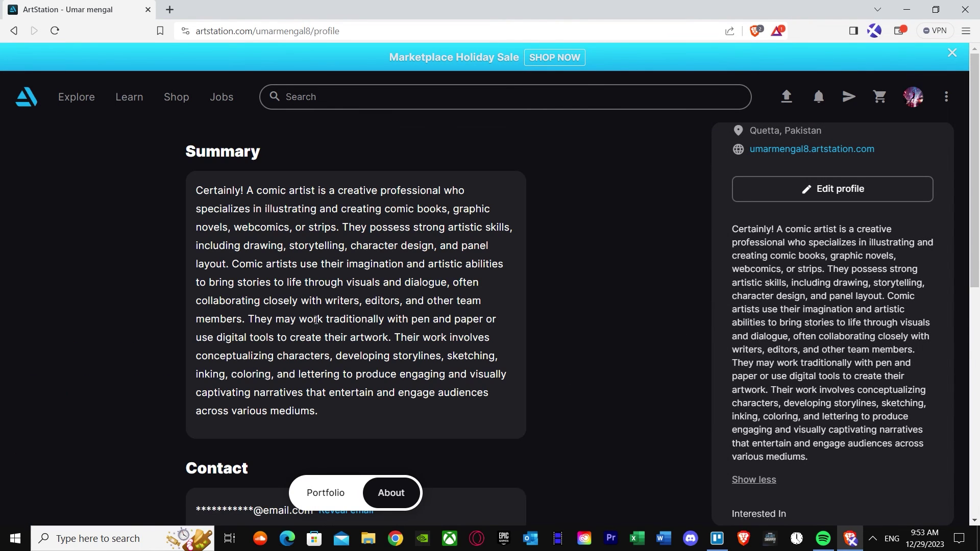
pyautogui.scroll(-5, 298, 352)
pyautogui.scroll(-5, 317, 360)
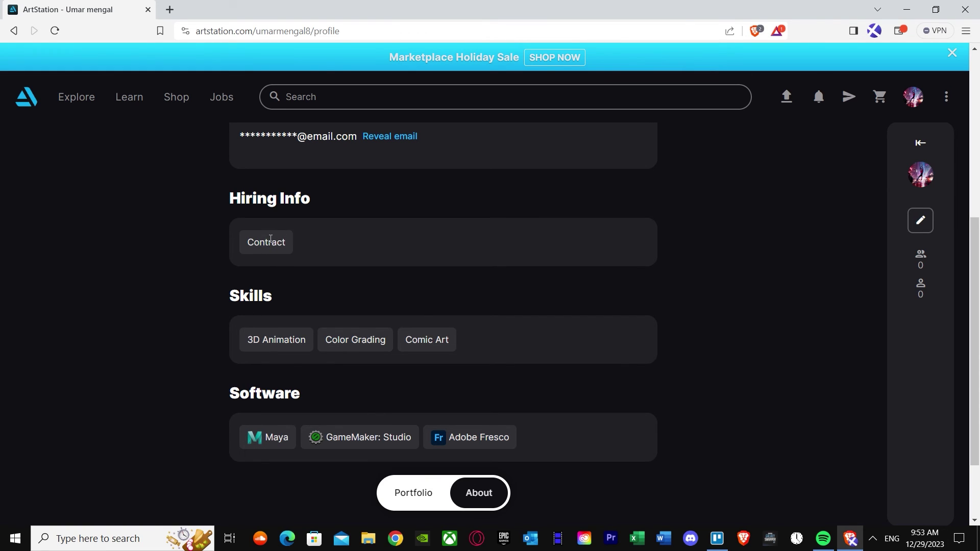
pyautogui.scroll(5, 267, 247)
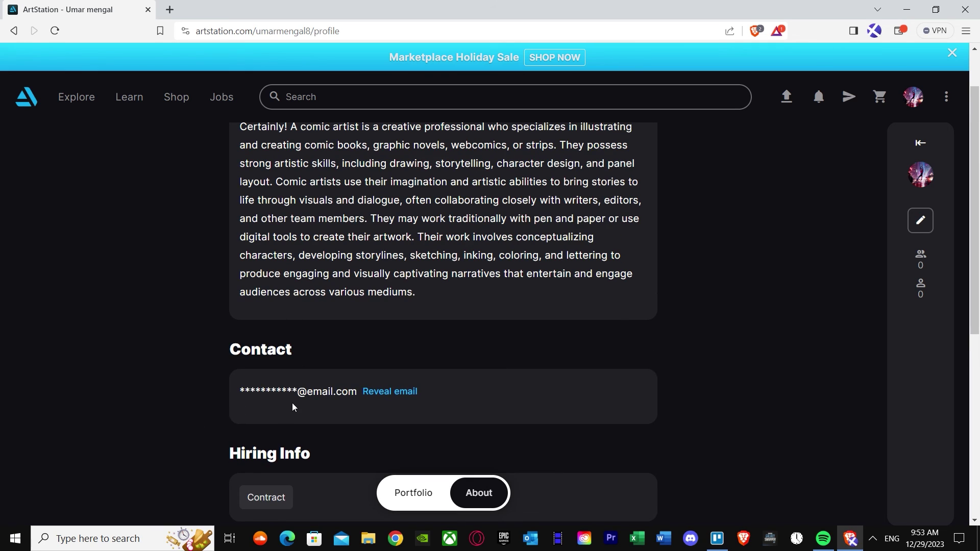
pyautogui.click(379, 391)
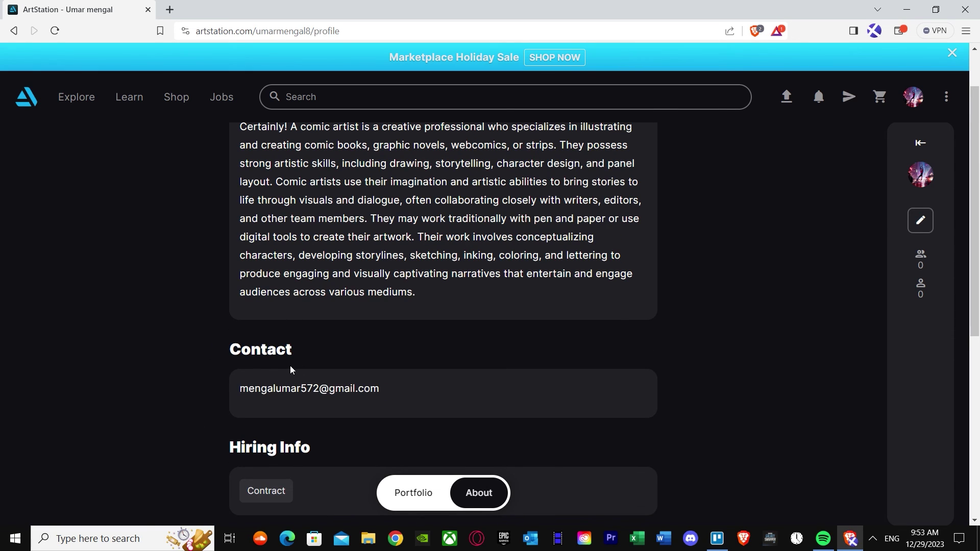
pyautogui.click(921, 253)
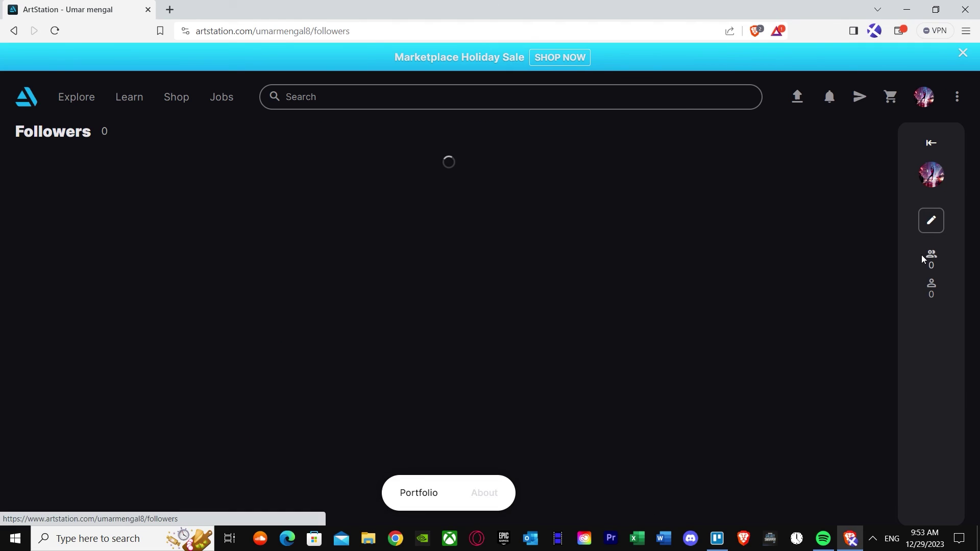
# - Check the Following list and the empty Messages inbox, then return to View Profile
pyautogui.click(932, 283)
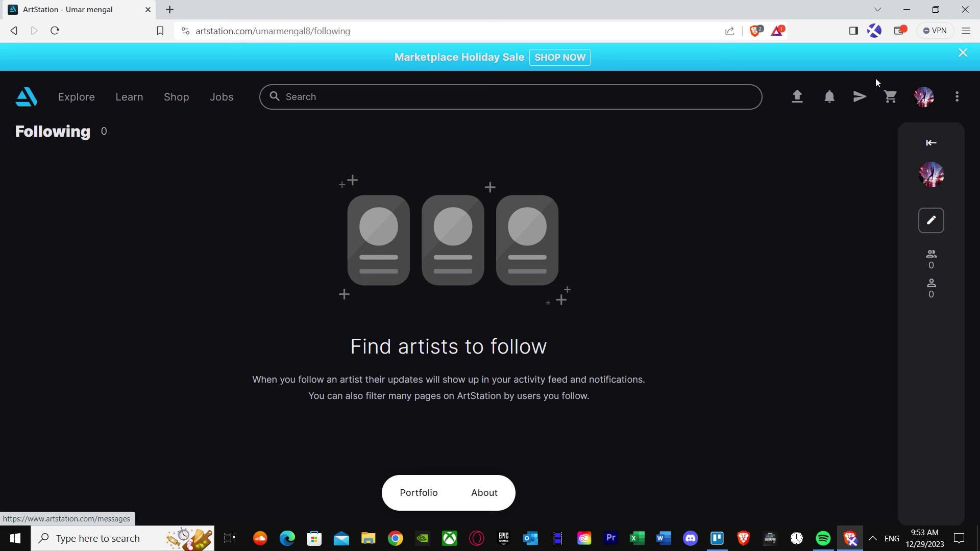
pyautogui.click(859, 98)
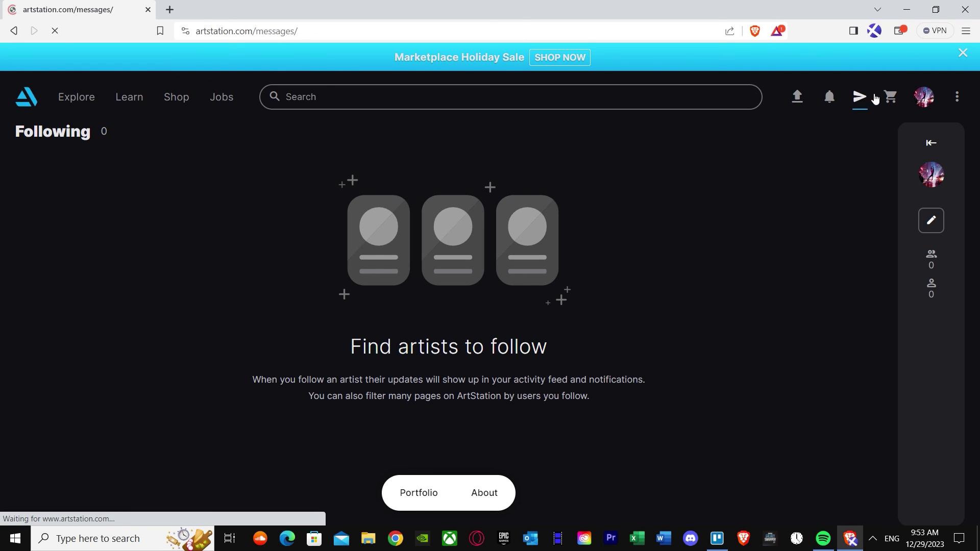
pyautogui.moveTo(923, 102)
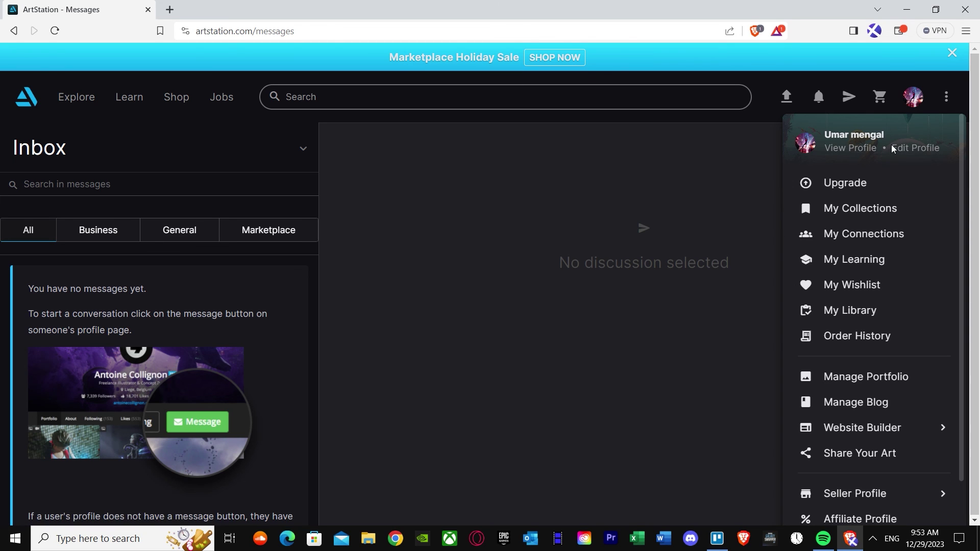
pyautogui.click(865, 148)
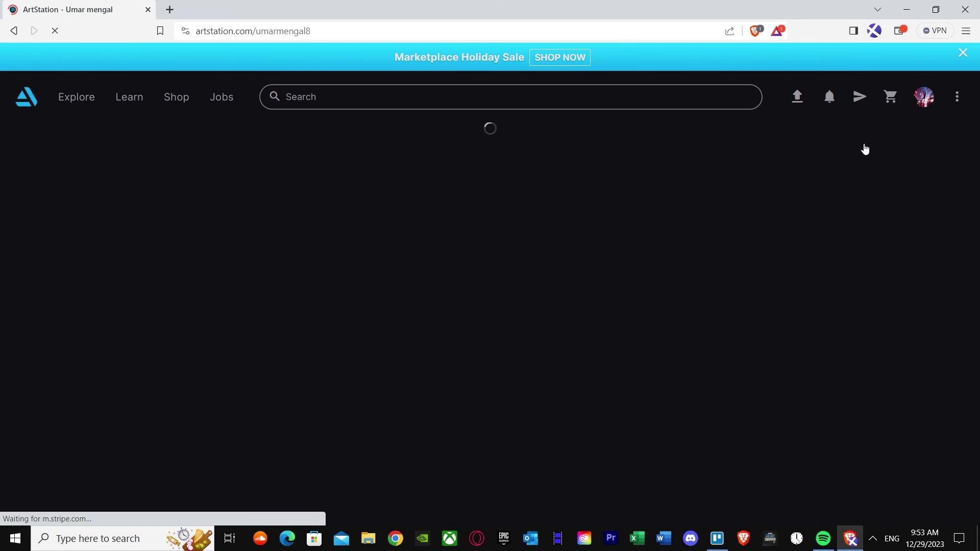